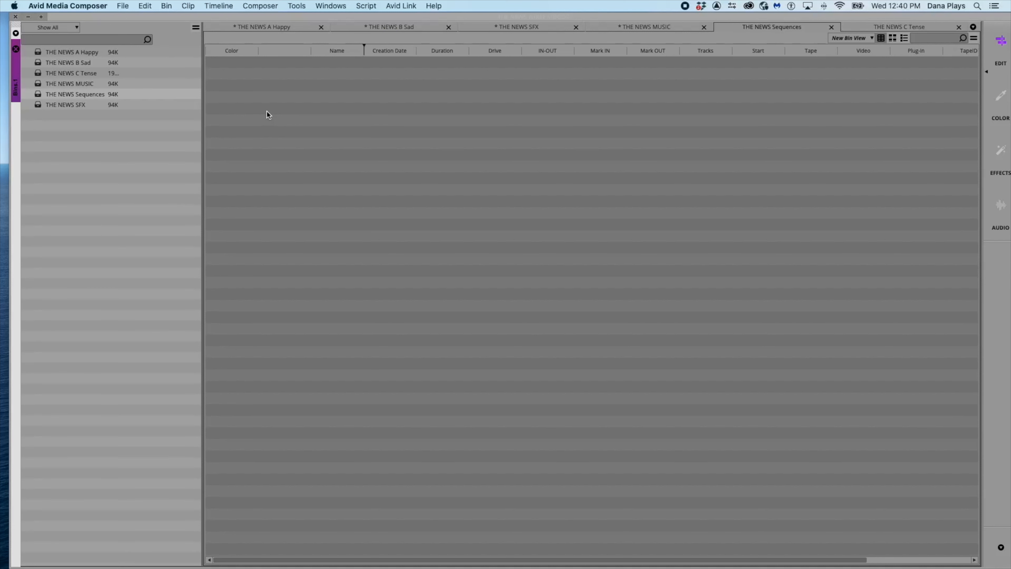
Create four new empty sequences in the THE NEWS Sequences bin.
key("super+shift+n")
key("super+shift+n")
key("super+shift+n")
key("super+shift+n")
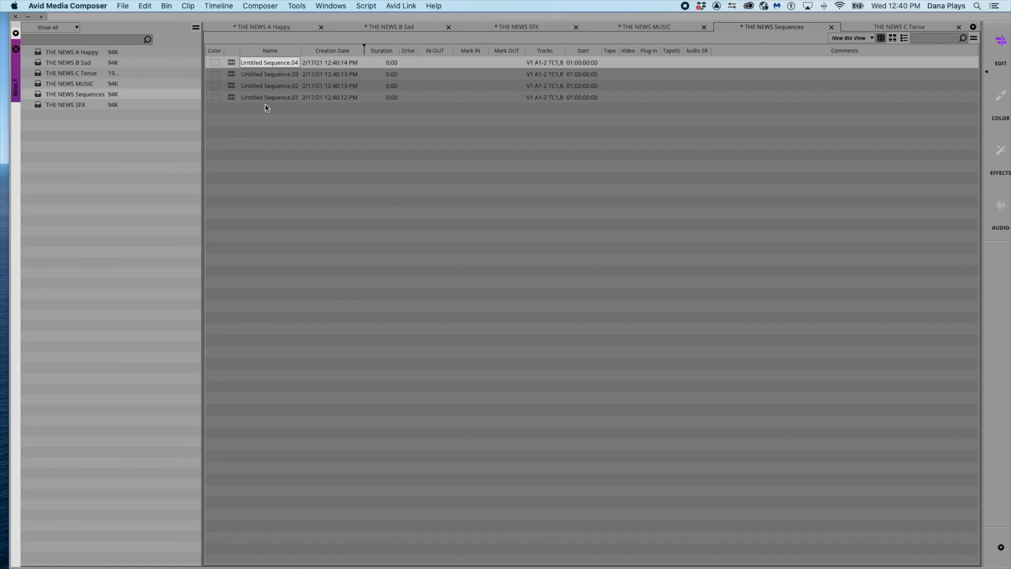
Name the four new sequences, in list order, A Happy, B Sad, C Tense and Master.
type("A Happy")
left_click(238, 74)
type("B Sad")
left_click(241, 85)
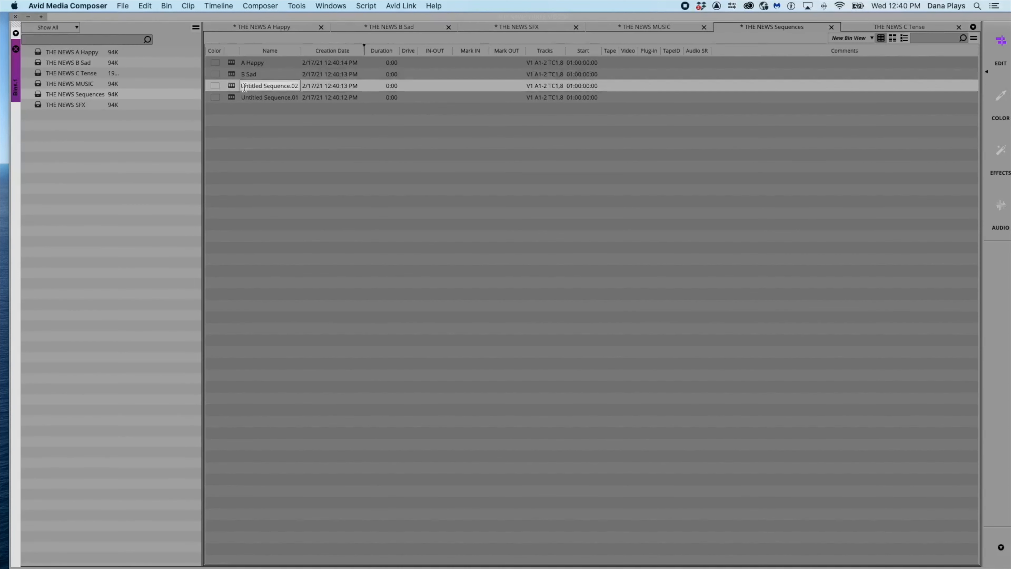
left_click_drag(241, 87, 296, 88)
type("C Tense")
key("Return")
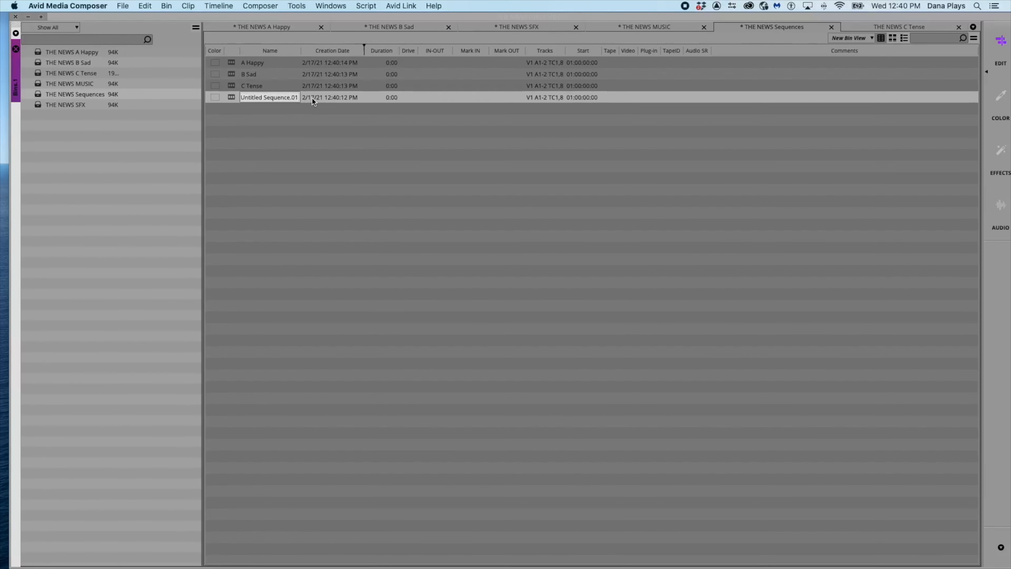
type("Master")
key("Return")
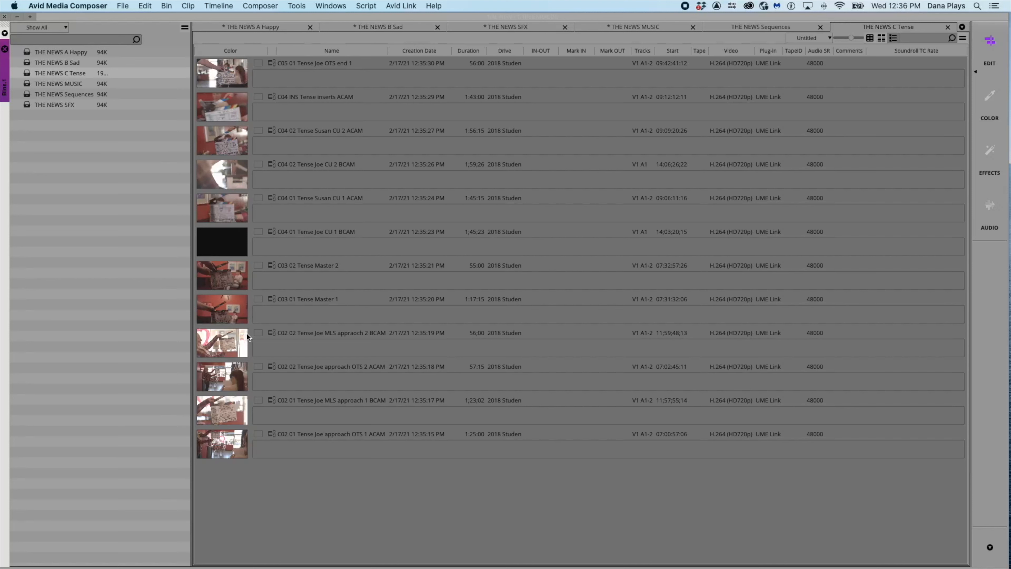
Open the THE NEWS A Happy bin and display its clips in Script view.
left_click(64, 53)
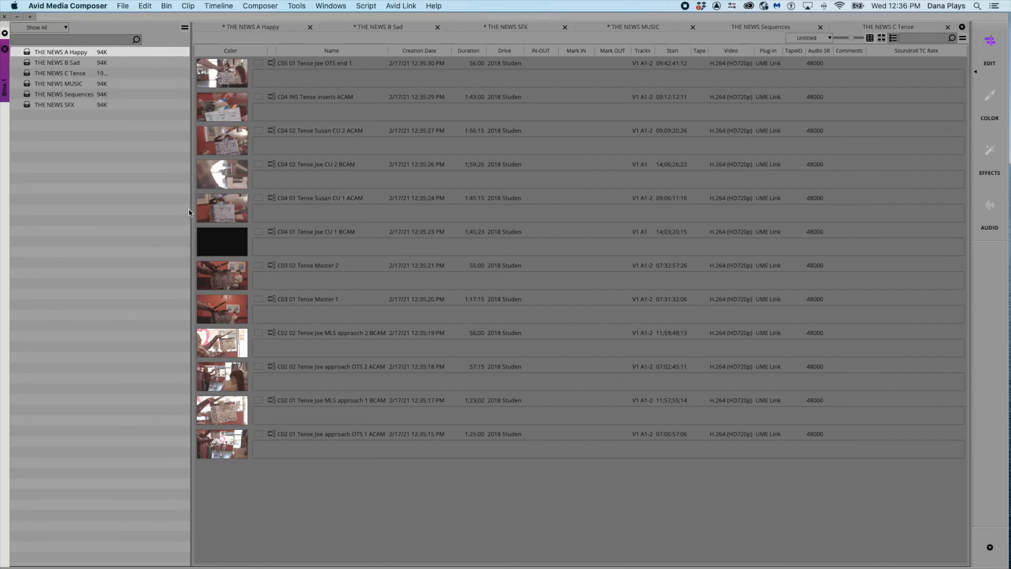
left_click(29, 63)
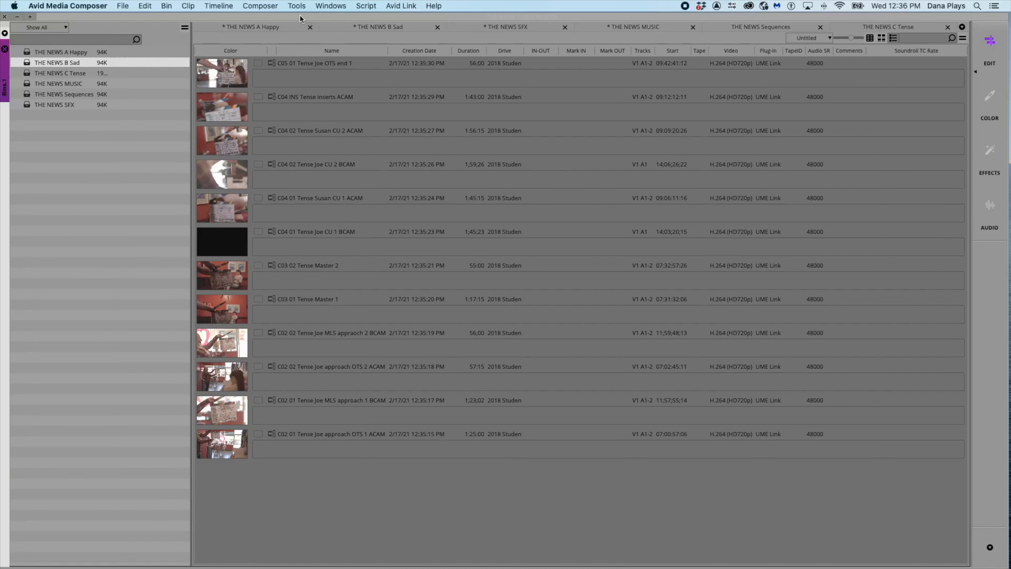
left_click_drag(304, 16, 296, 14)
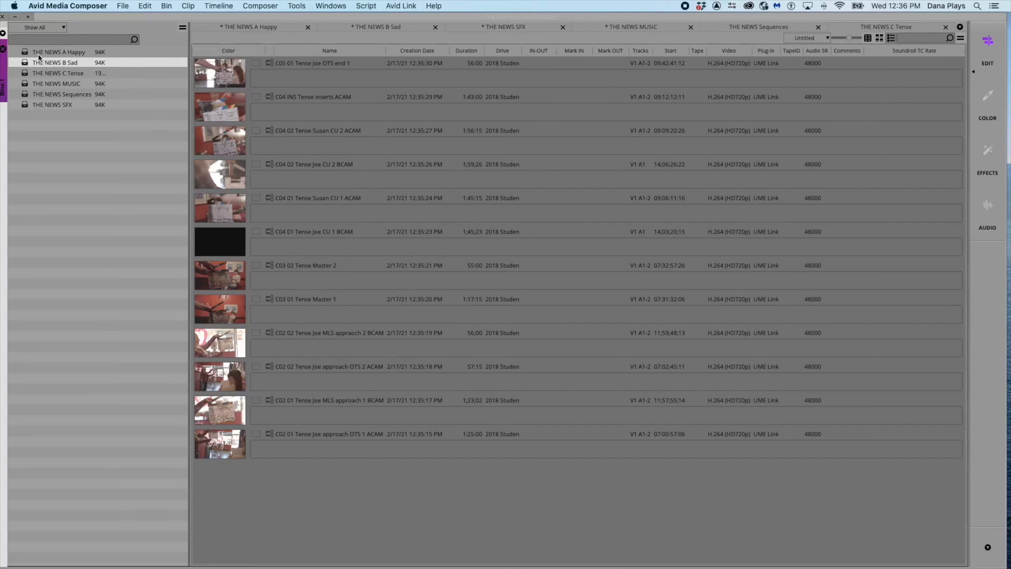
left_click(27, 52)
left_click_drag(94, 17, 104, 17)
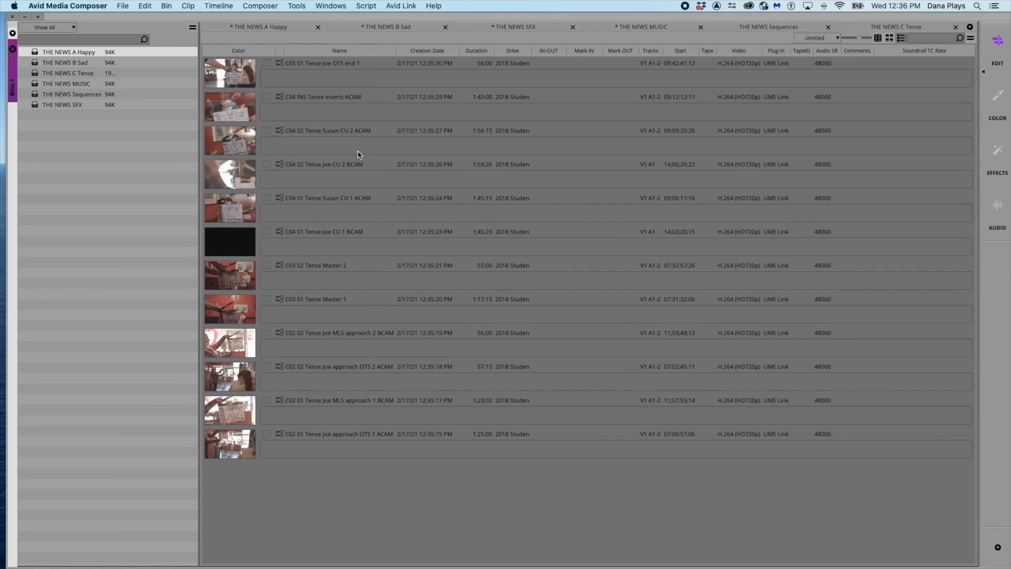
double_click(36, 52)
left_click(901, 38)
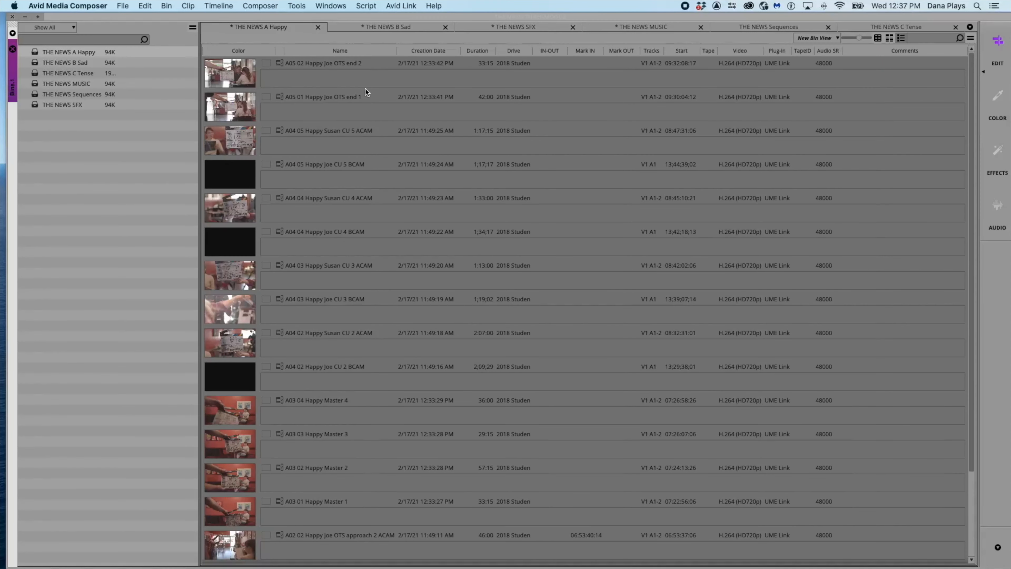
Compare the two A05 OTS end clips with the A04 05 ACAM and BCAM close-ups to identify the two-camera take.
left_click(344, 65)
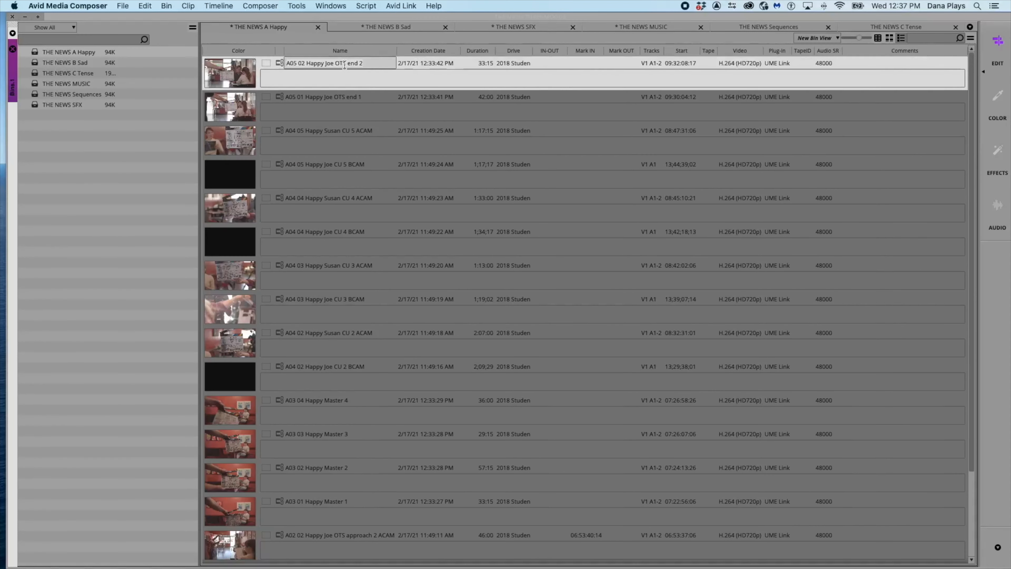
left_click(344, 98)
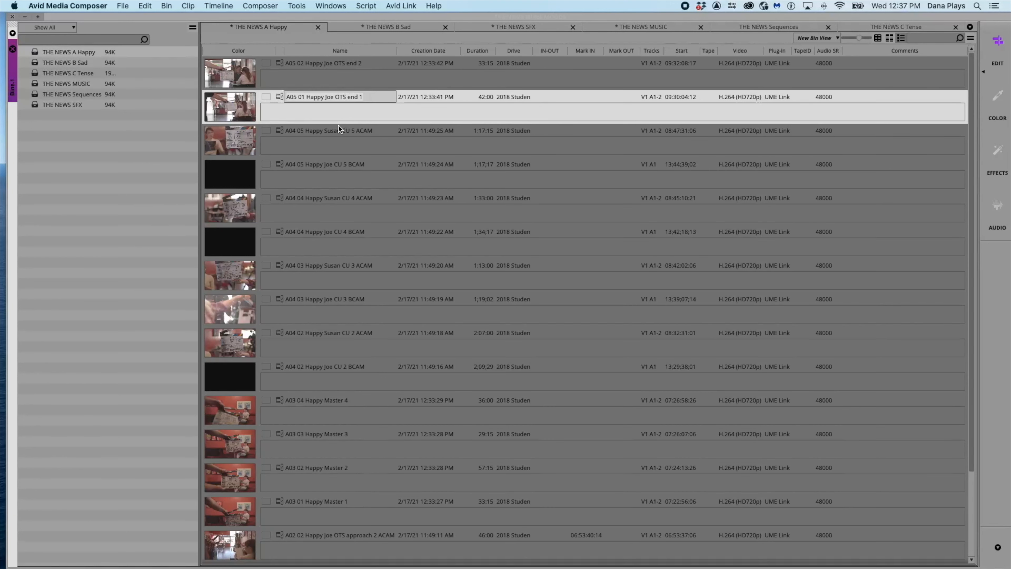
left_click(321, 62)
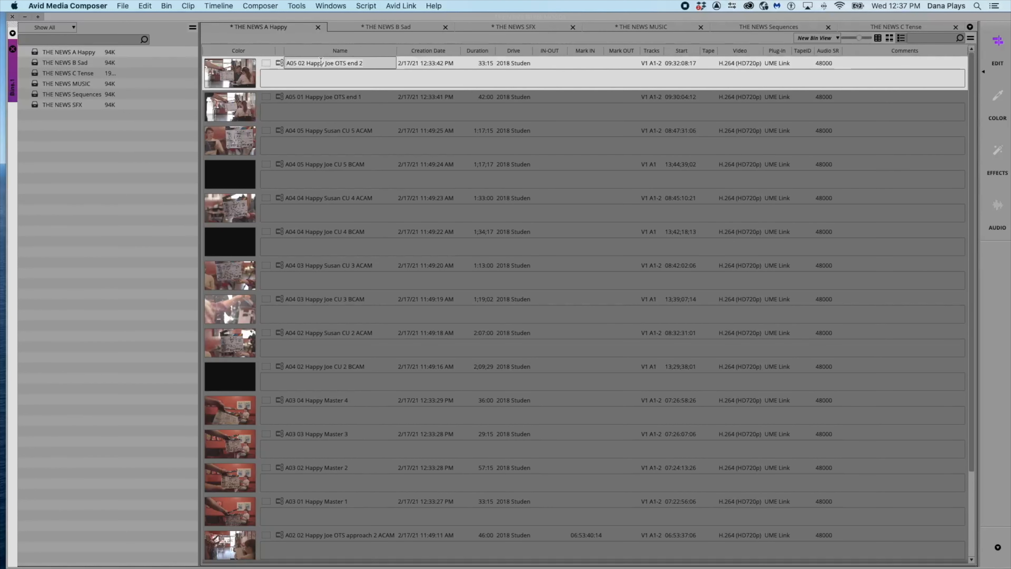
left_click(325, 106)
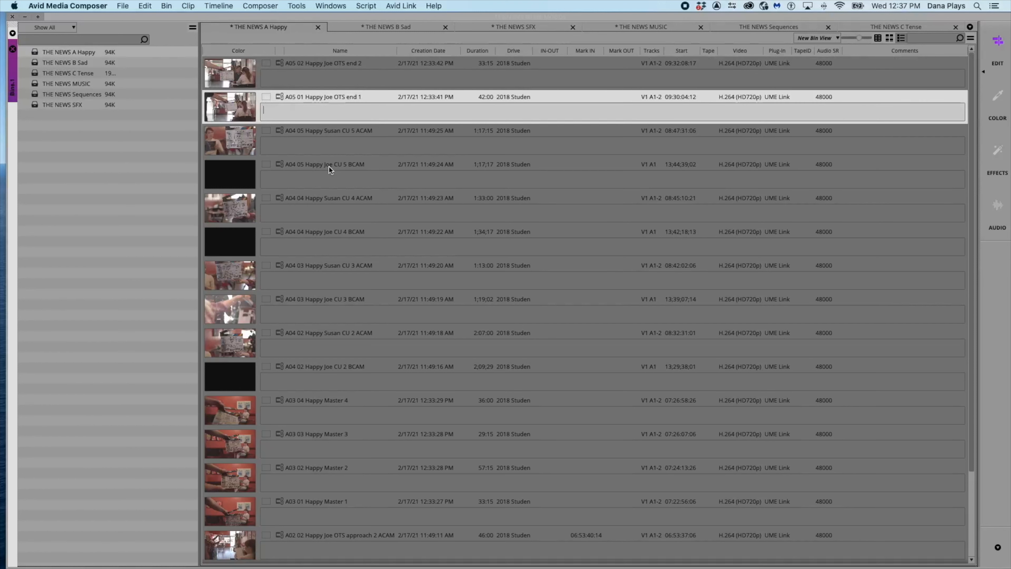
left_click(301, 71)
left_click(311, 104)
left_click(321, 138)
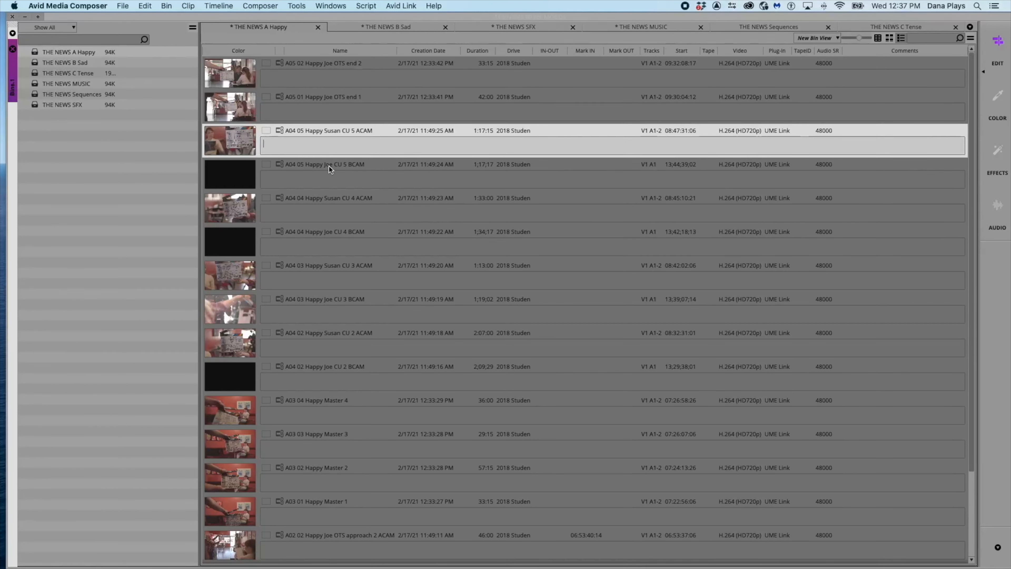
left_click(329, 166)
left_click(353, 132)
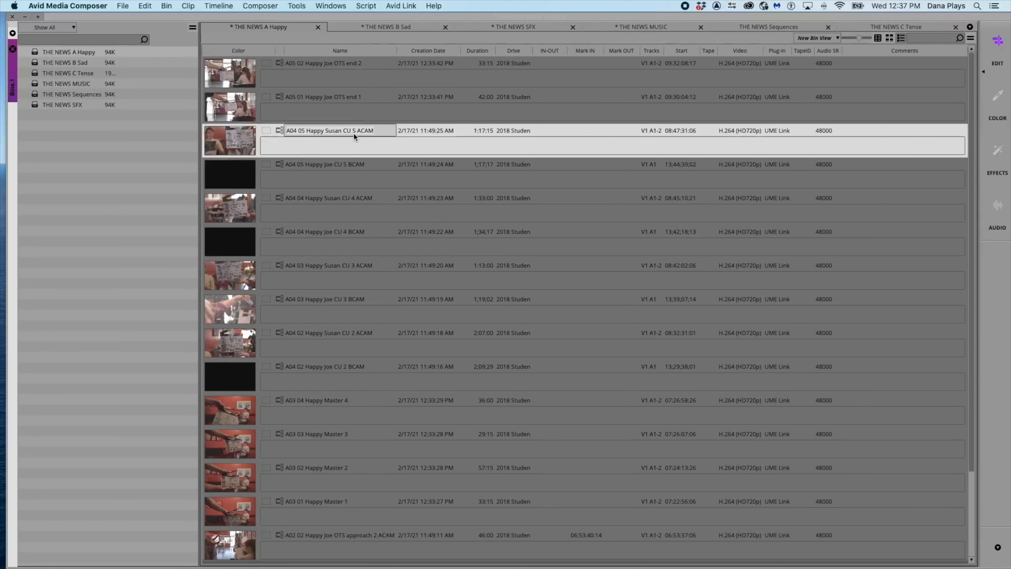
Group the A04 05 ACAM and BCAM close-up clips, syncing them by Waveform Analysis.
left_click(351, 170)
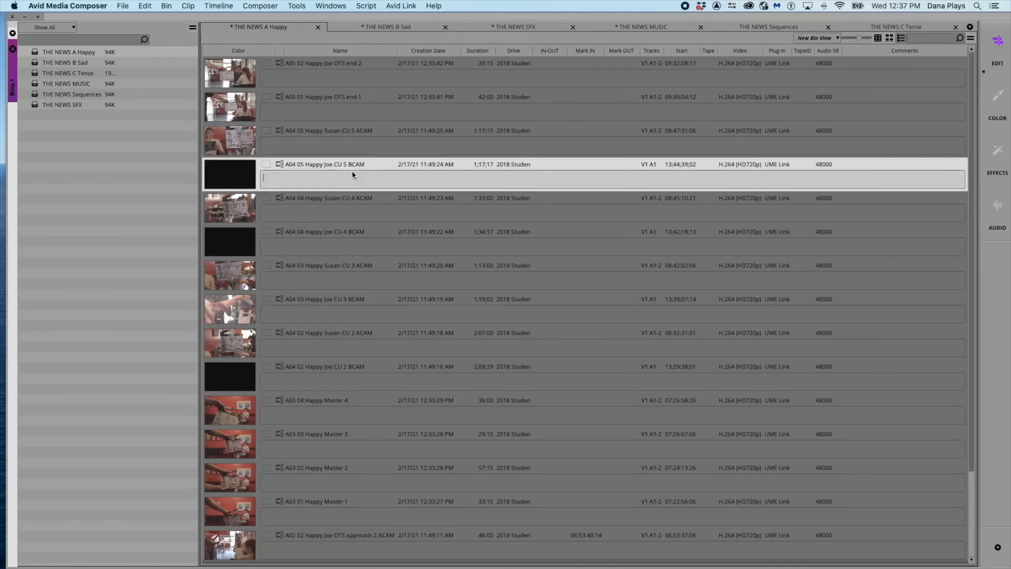
left_click(313, 143, "shift")
right_click(312, 143)
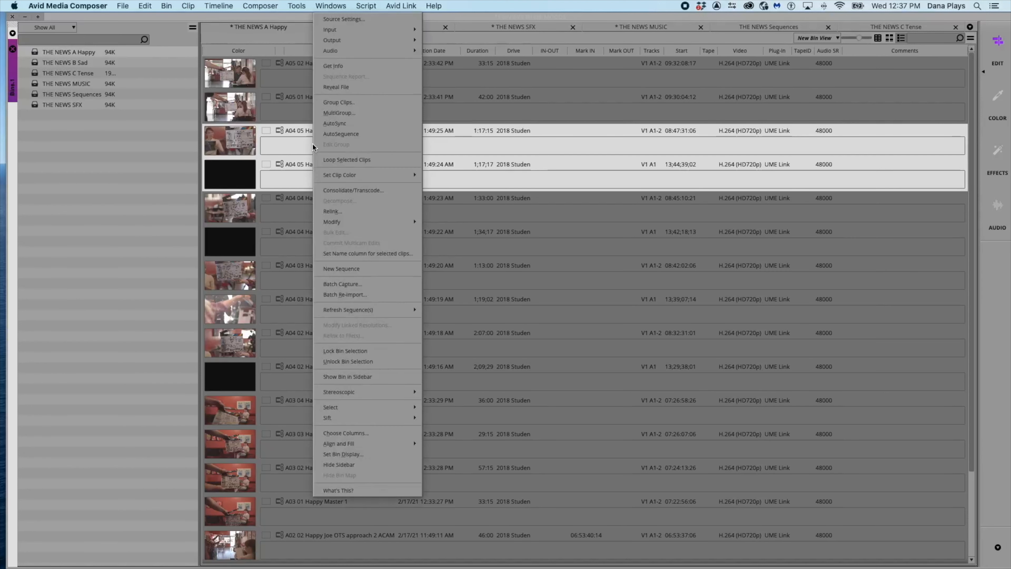
left_click(330, 104)
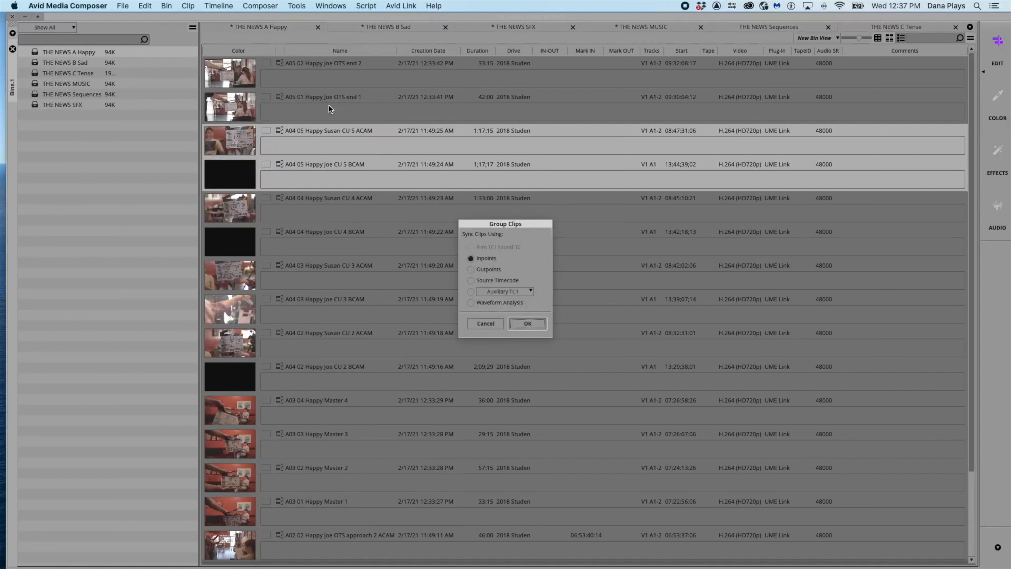
left_click(472, 302)
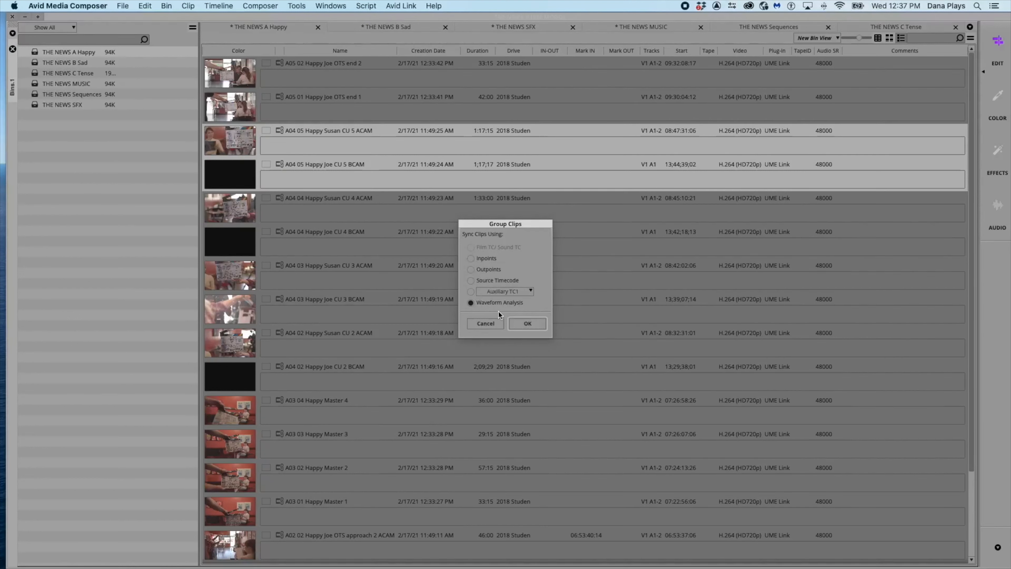
left_click(528, 324)
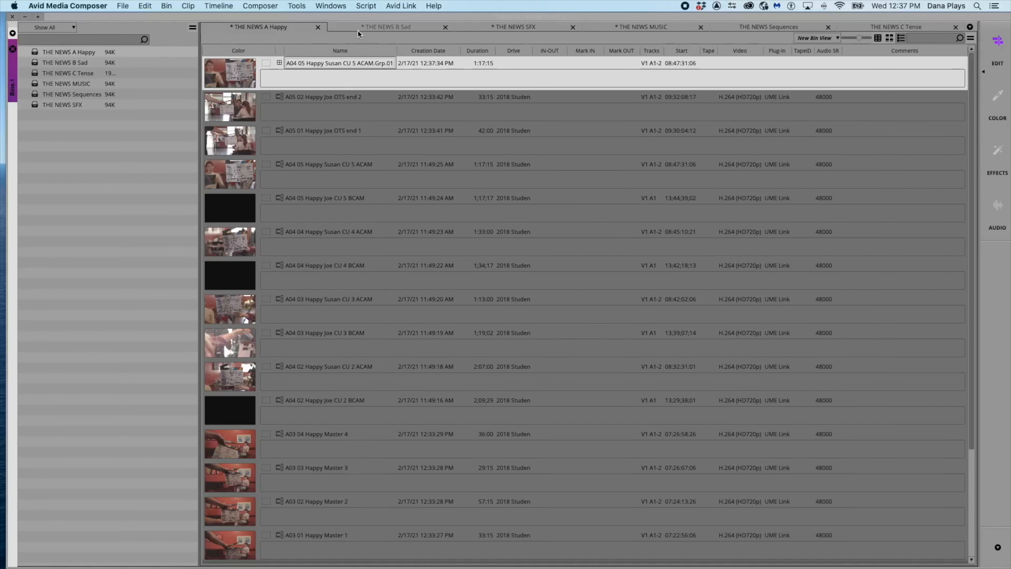
Load the A02 02 Happy Joe MLS approach 2 BCAM clip into the source monitor.
left_click_drag(347, 17, 426, 131)
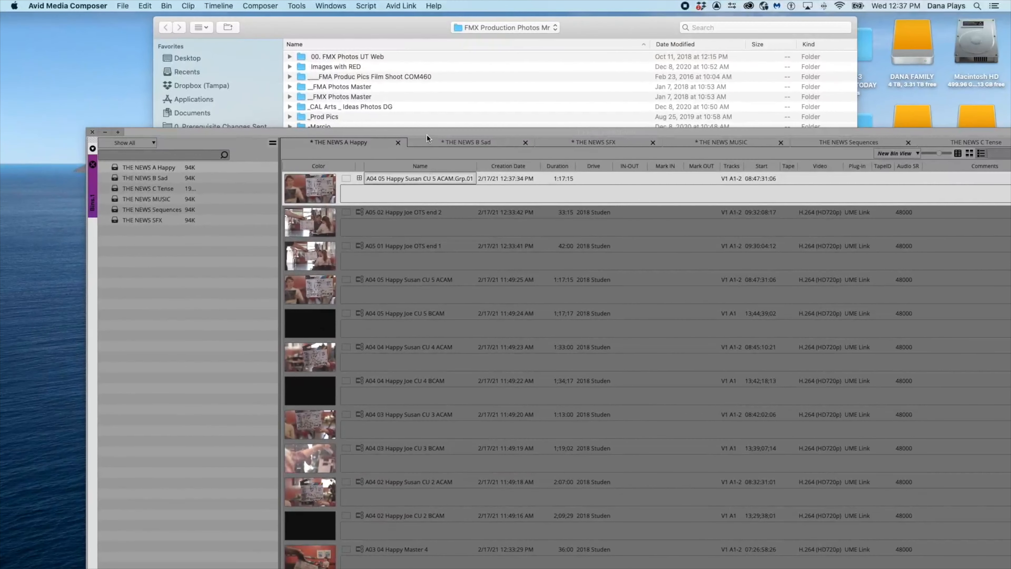
double_click(426, 134)
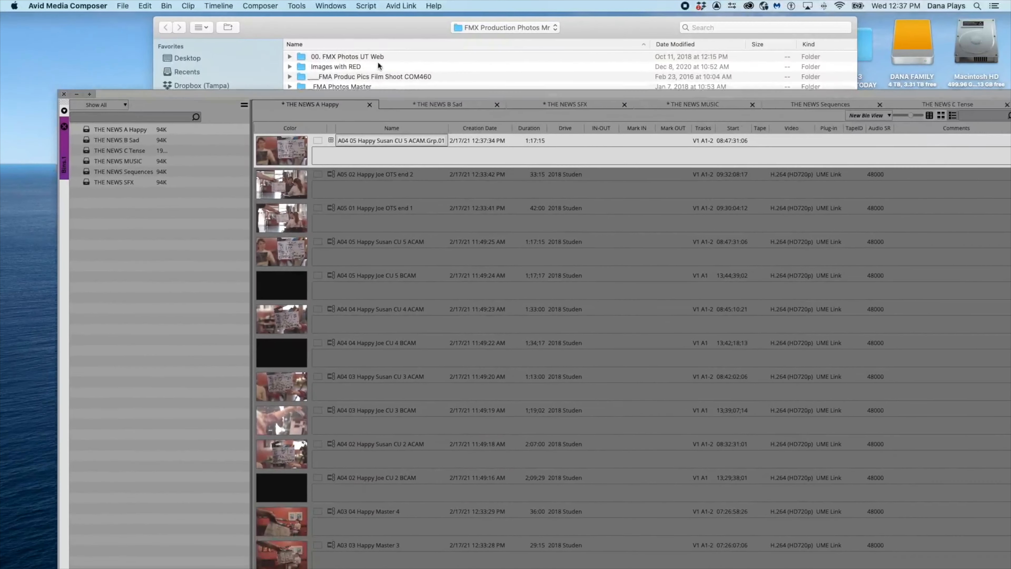
scroll(374, 340, "down", 4)
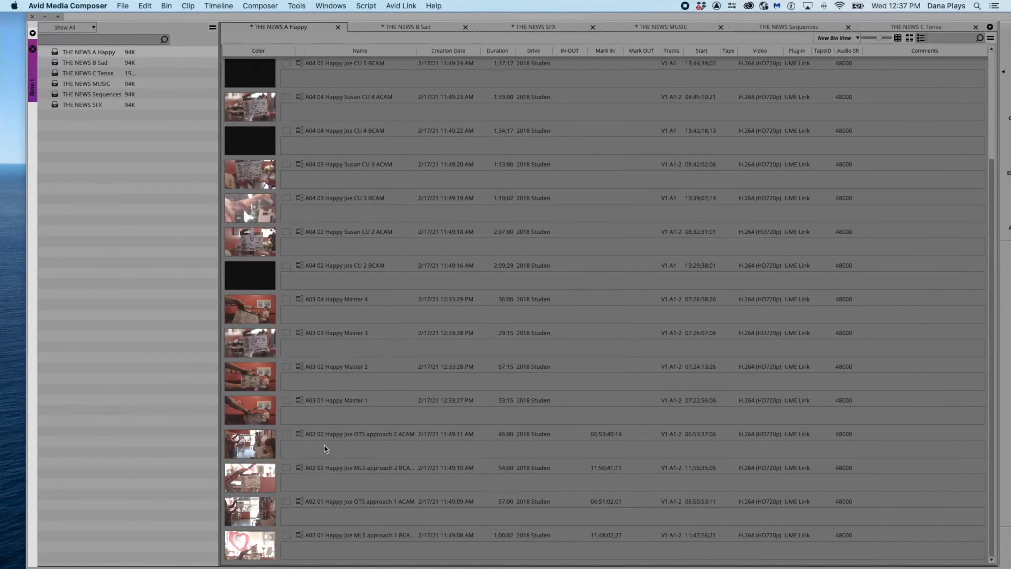
left_click(260, 444)
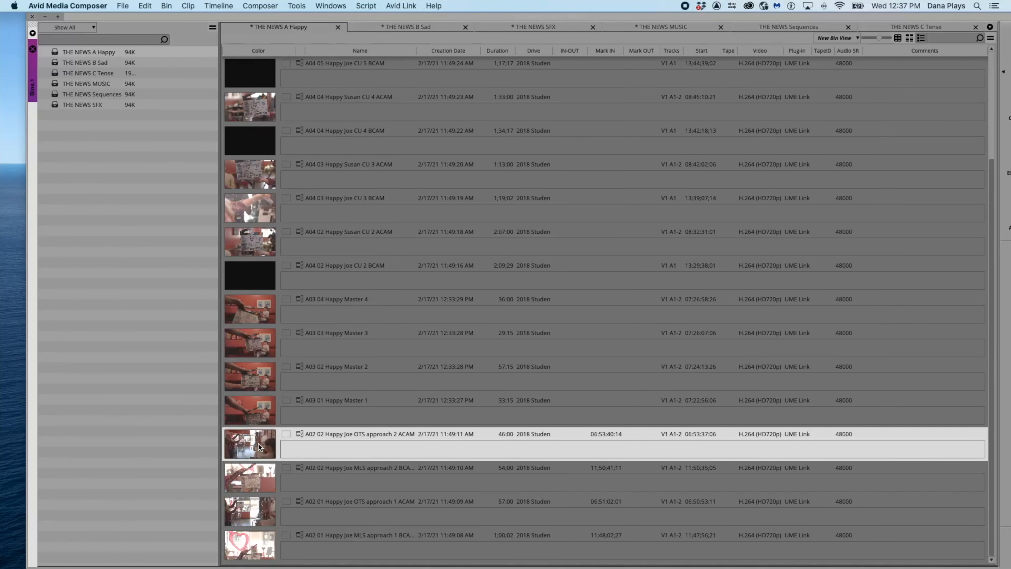
left_click(253, 475)
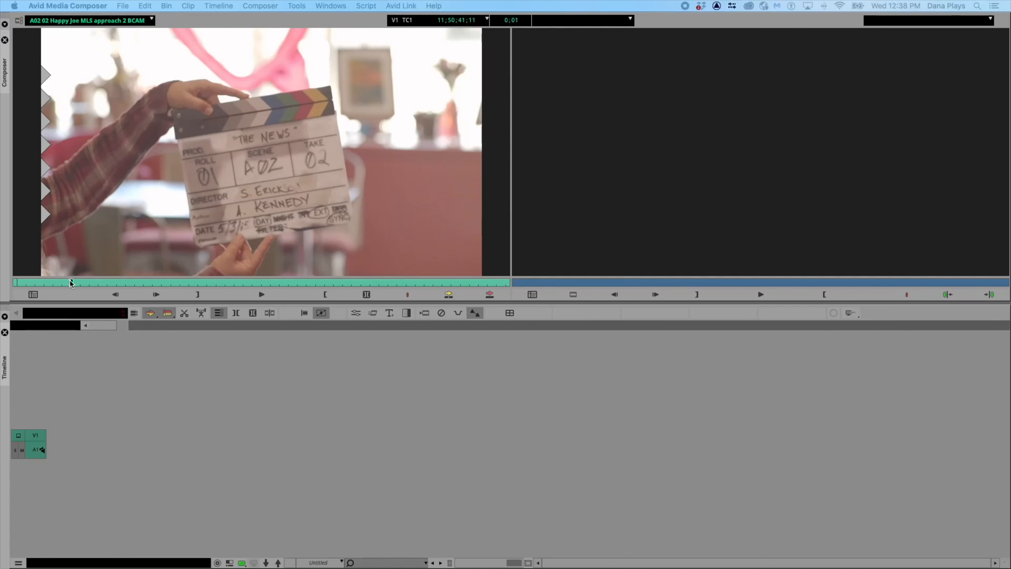
Check the BCAM clip's IN point frame by frame against the slate clap, parking at 11;50;41;11.
left_click_drag(71, 282, 76, 282)
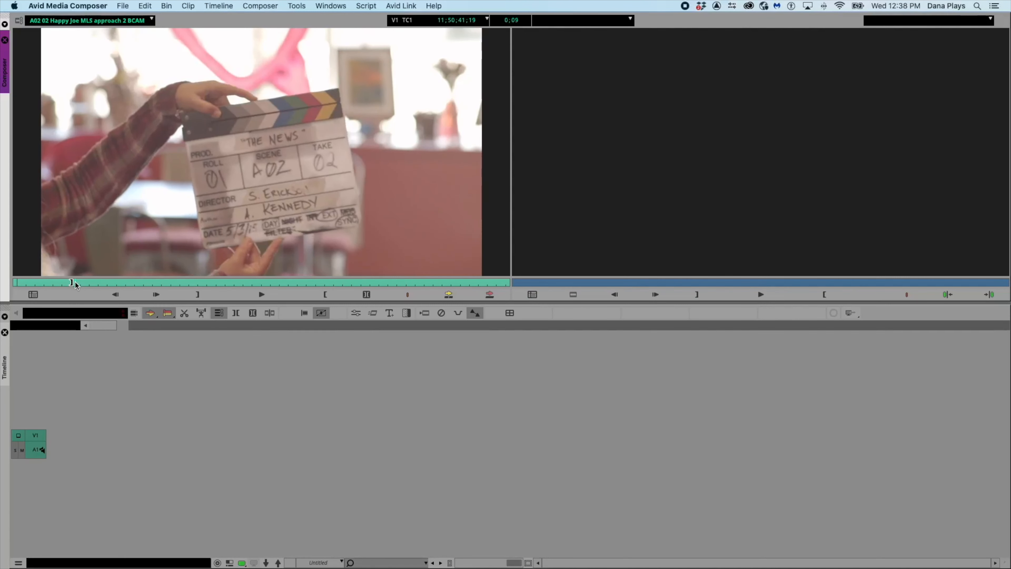
key("Left")
key("Left")
key("Left")
key("Left")
key("Left")
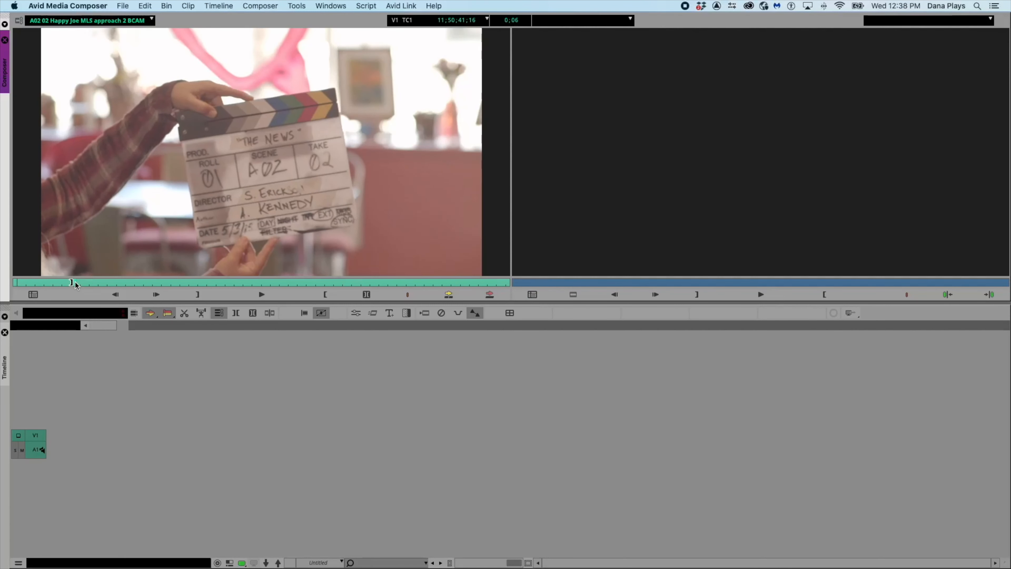
key("Left")
key("Left")
key("Left")
key("Left")
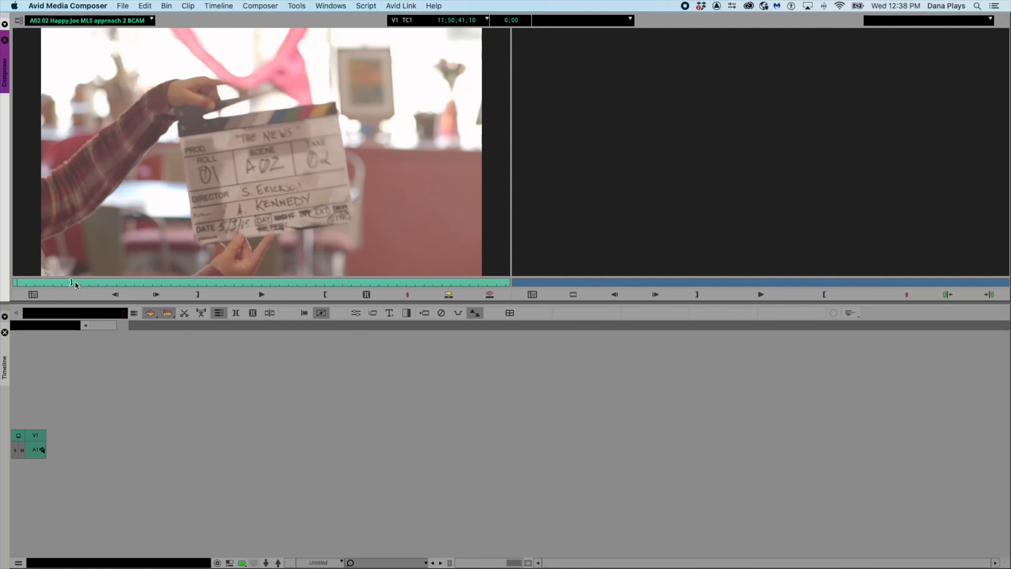
key("Right")
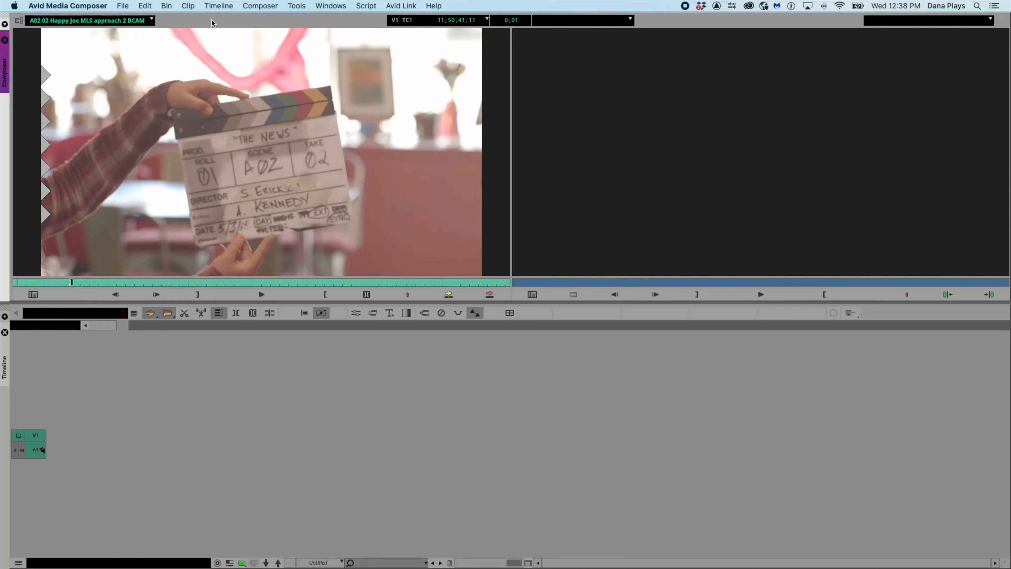
Group the A02 02 OTS approach 2 ACAM and MLS approach 2 BCAM clips, syncing them by Inpoints.
left_click(151, 20)
left_click(128, 66)
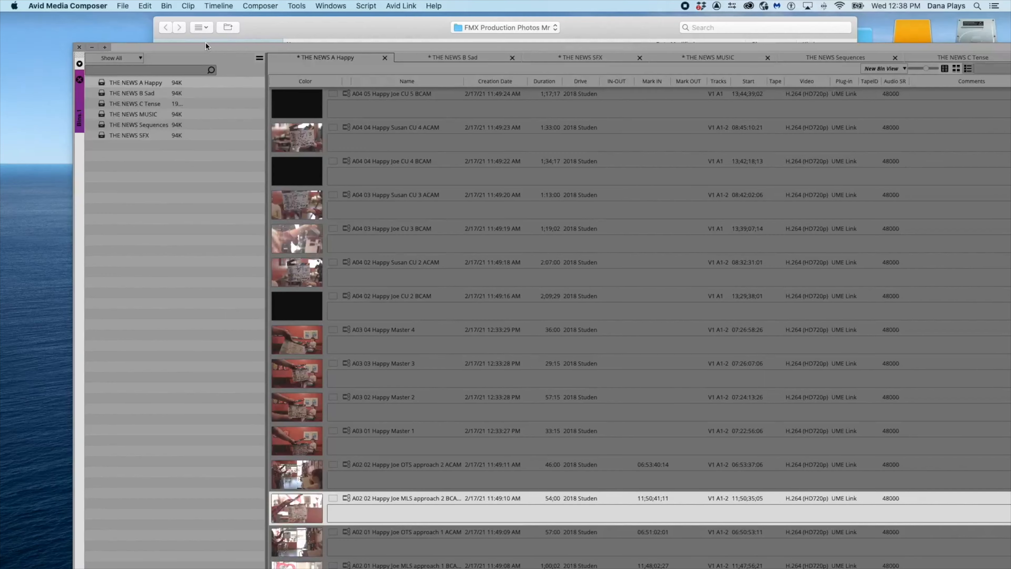
left_click_drag(206, 44, 126, 2)
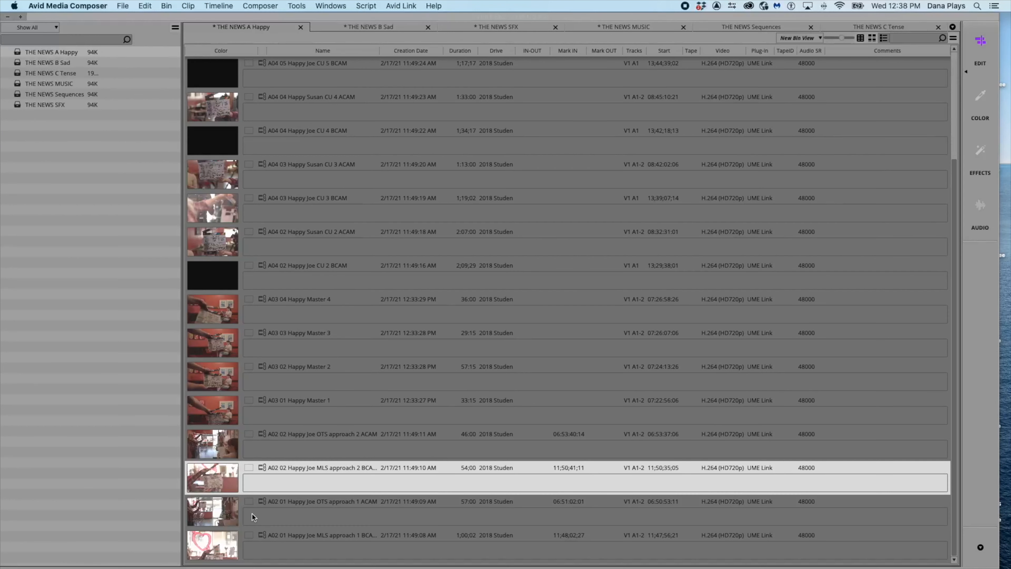
left_click(217, 447, "shift")
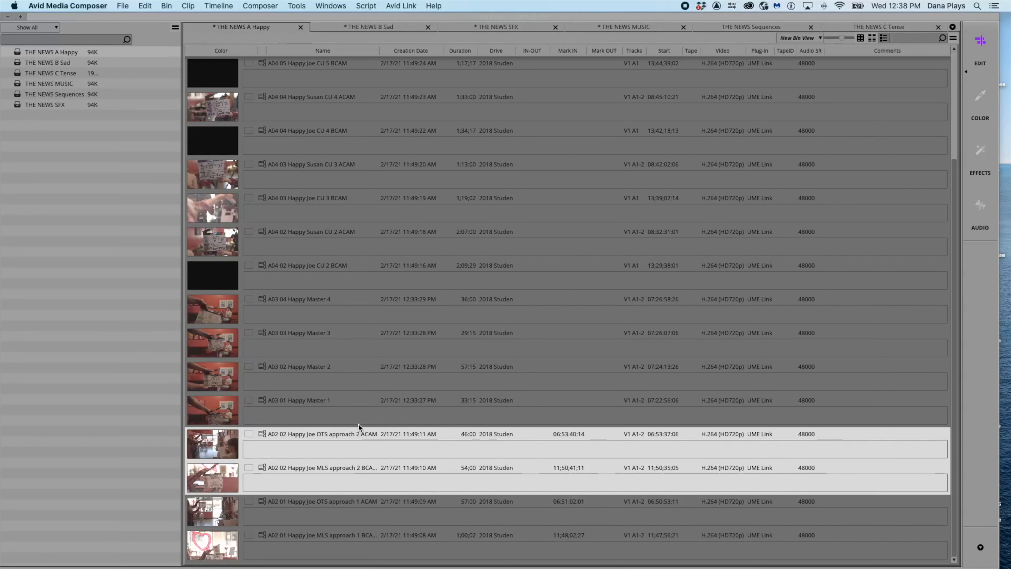
right_click(204, 444)
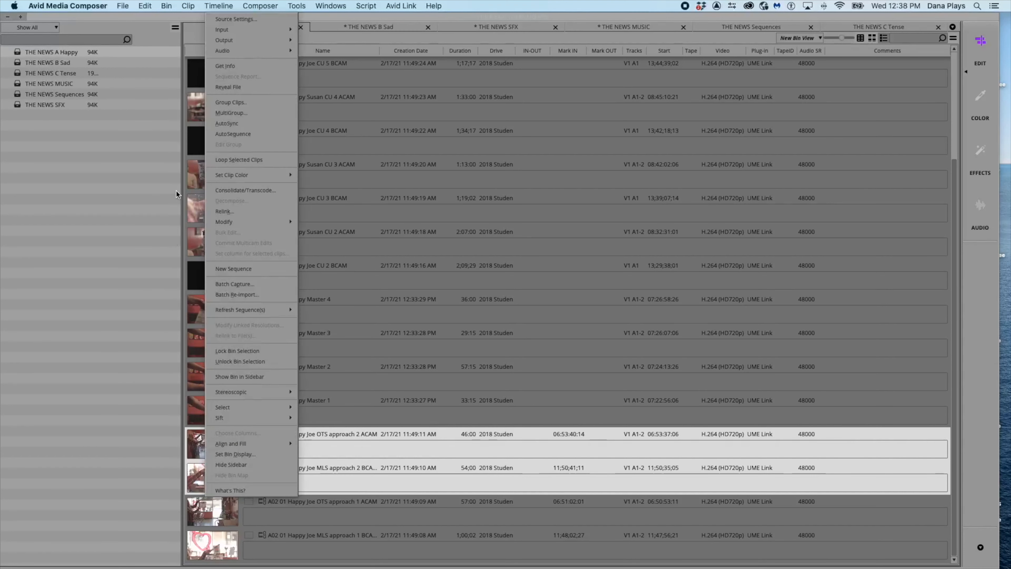
left_click(231, 102)
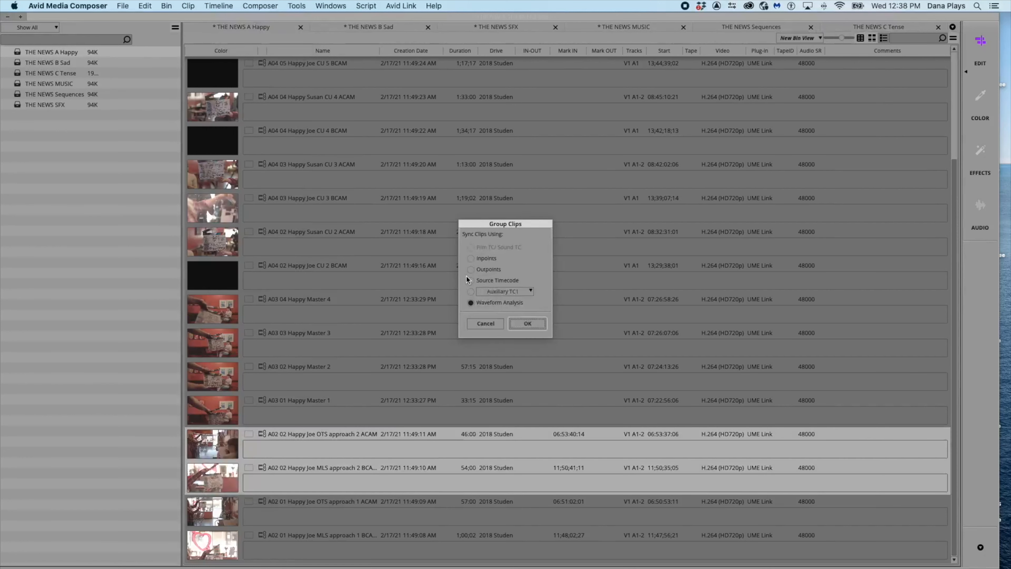
left_click(471, 258)
left_click(528, 324)
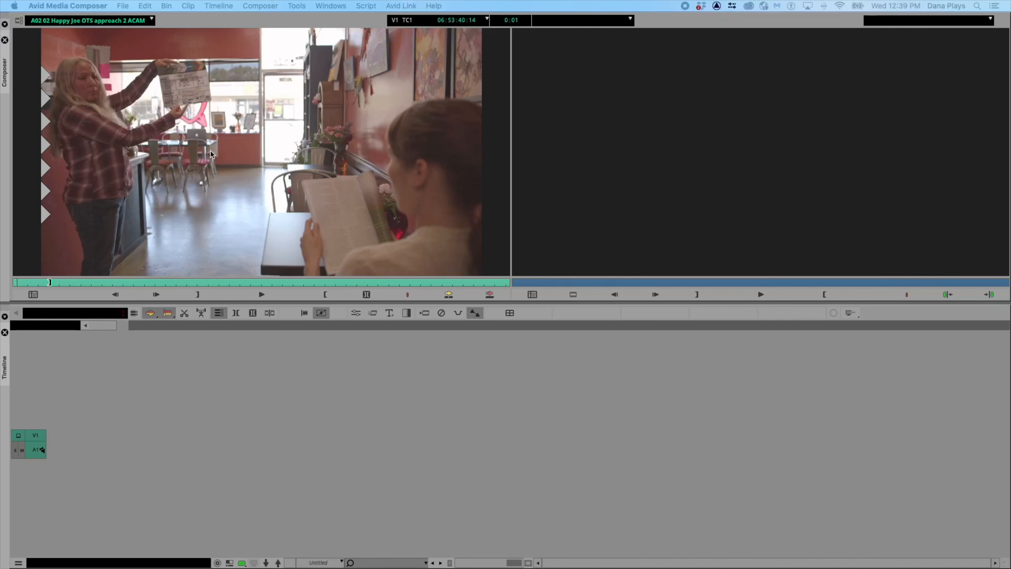
Clear the source monitor and empty its list of loaded clips.
left_click(152, 21)
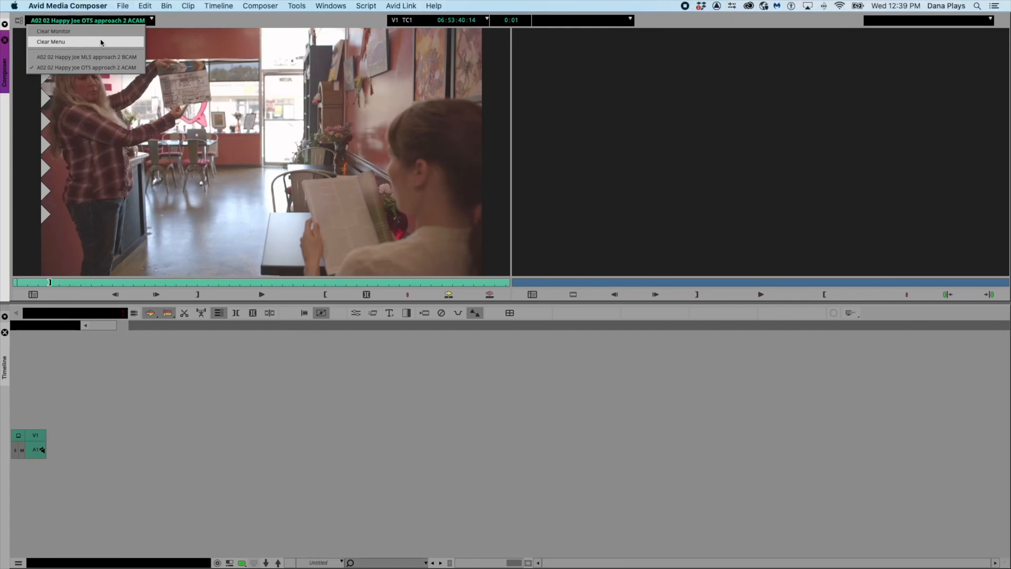
left_click(99, 37)
left_click(140, 24)
left_click(108, 41)
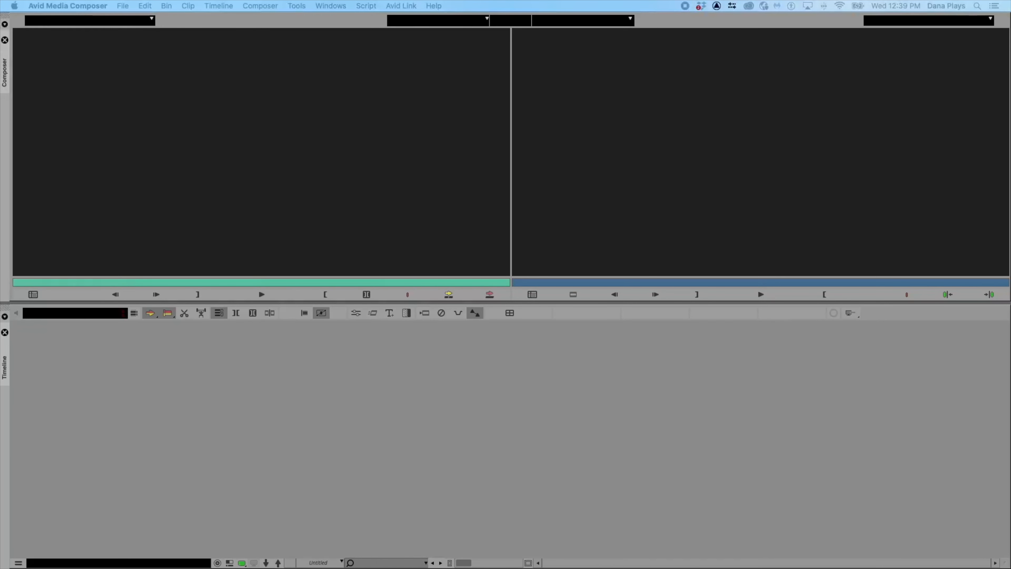
Load the group clips and A03 Happy Master takes into the source monitor, and display the A02 02 Happy Joe OTS approach 2 ACAM.Grp.01 clip.
left_click_drag(272, 128, 274, 133)
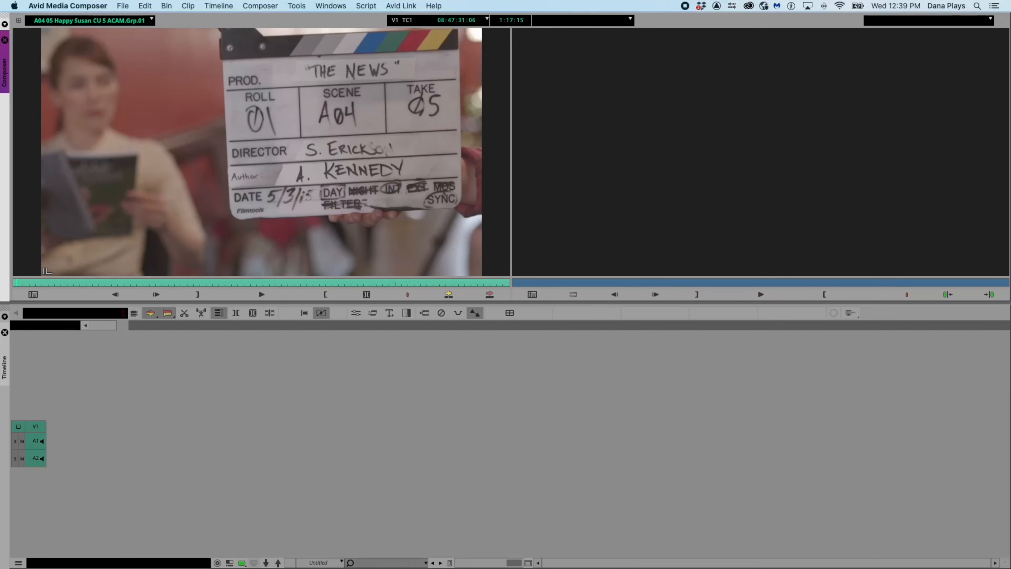
left_click_drag(1010, 289, 280, 167)
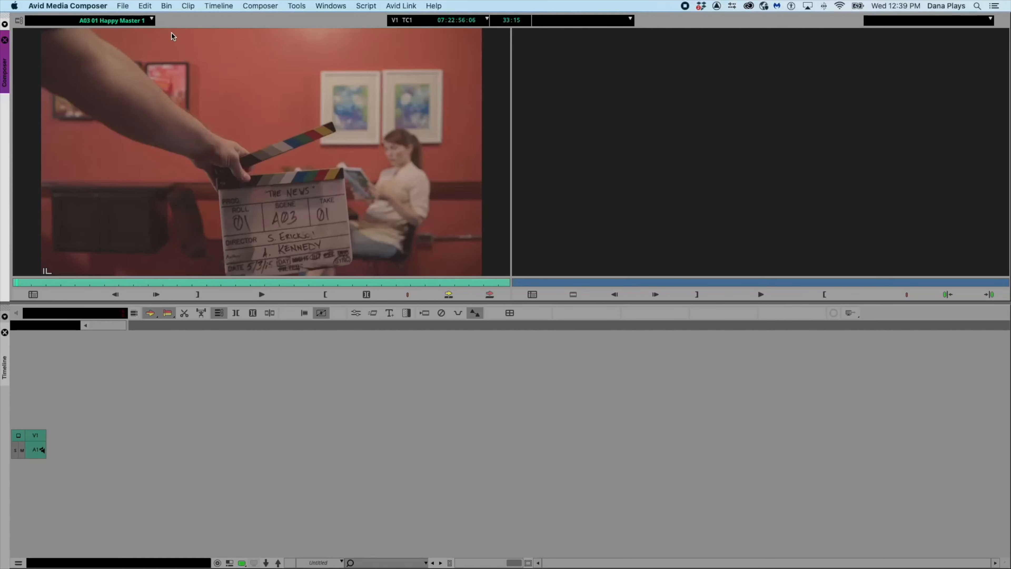
left_click(153, 19)
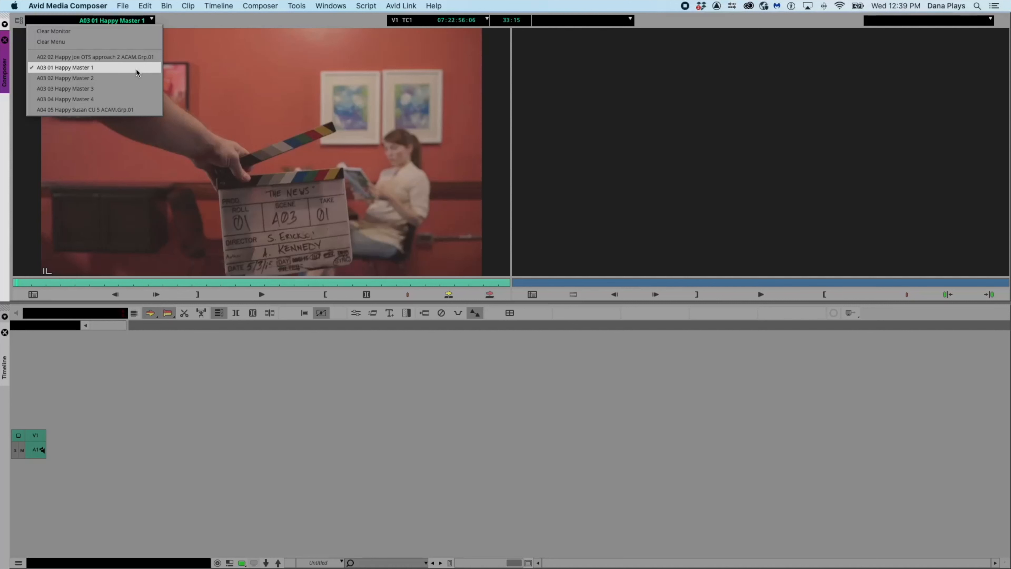
left_click(153, 57)
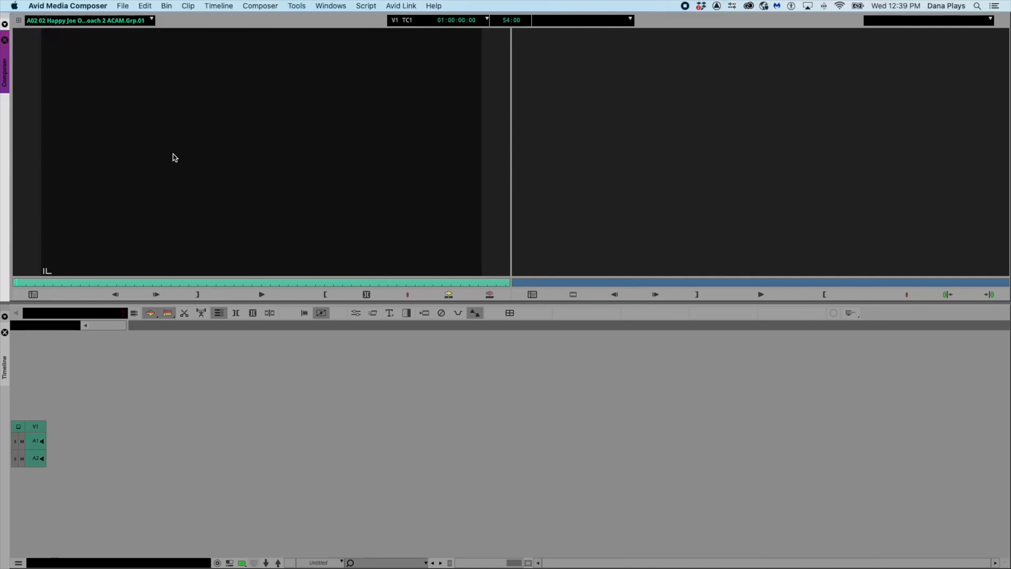
Mark an IN point at 06:53:58:13 in the A02 02 group clip and load the A Happy sequence into the timeline.
left_click_drag(18, 284, 236, 283)
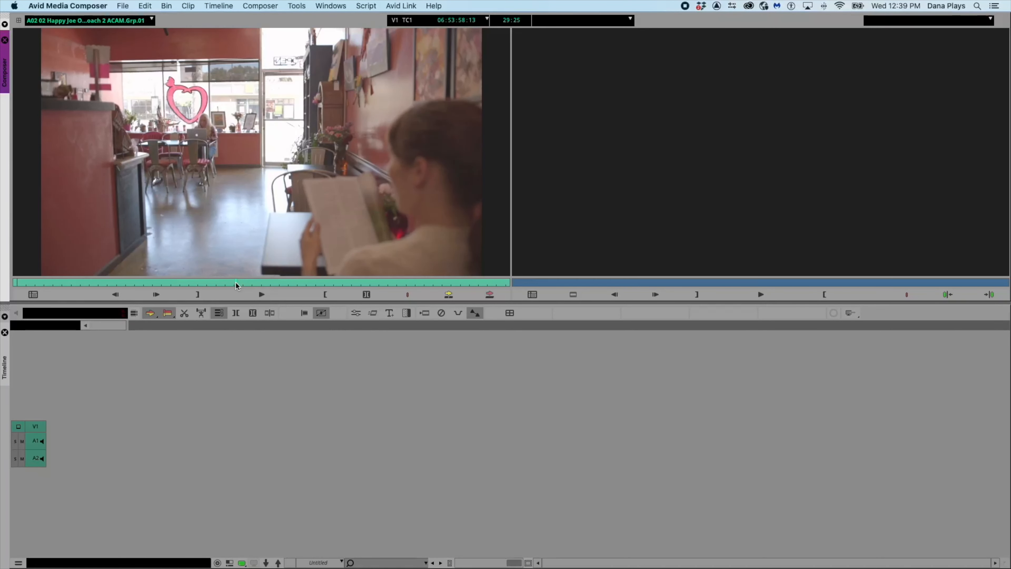
key("i")
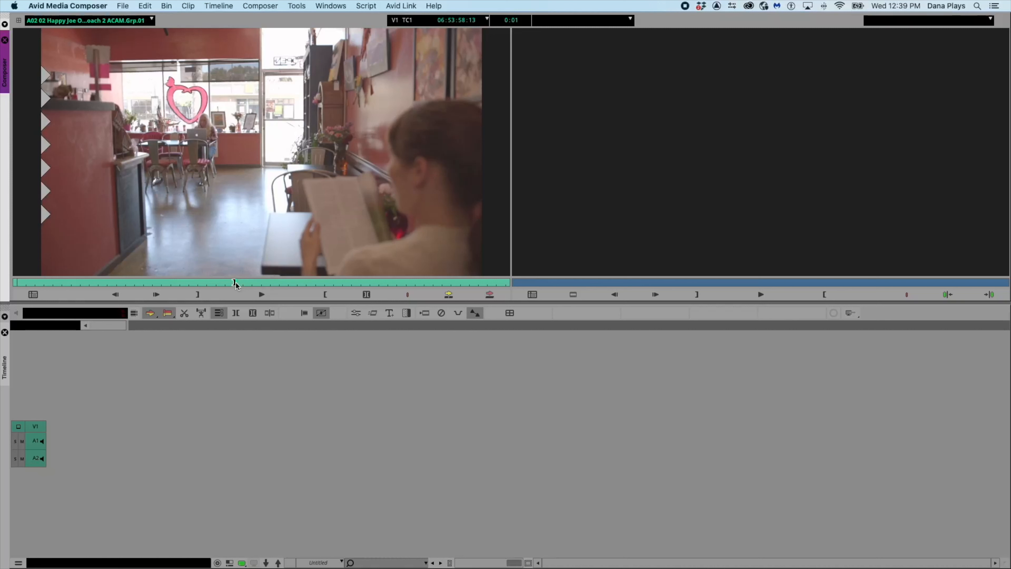
left_click(450, 297)
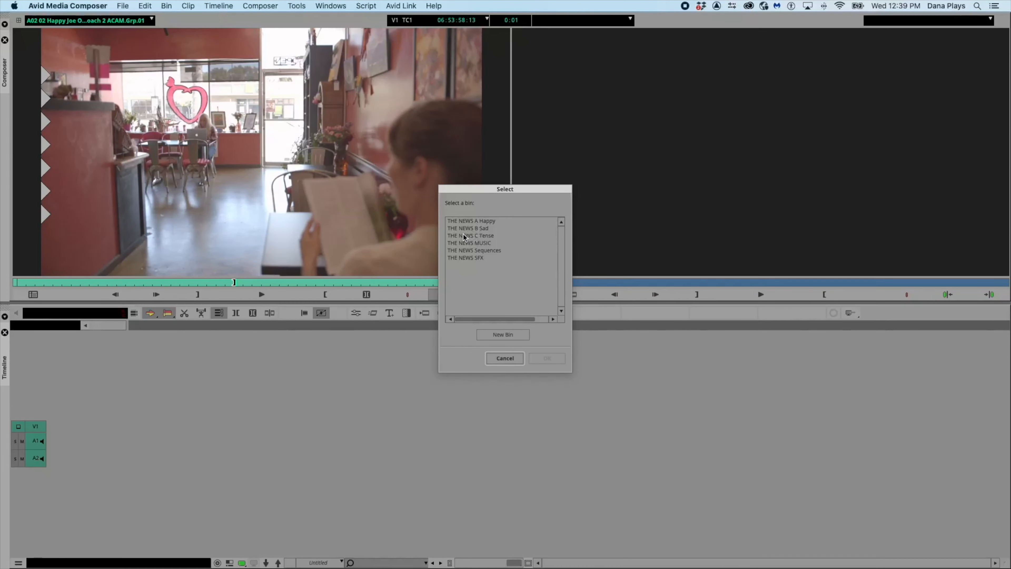
left_click(468, 251)
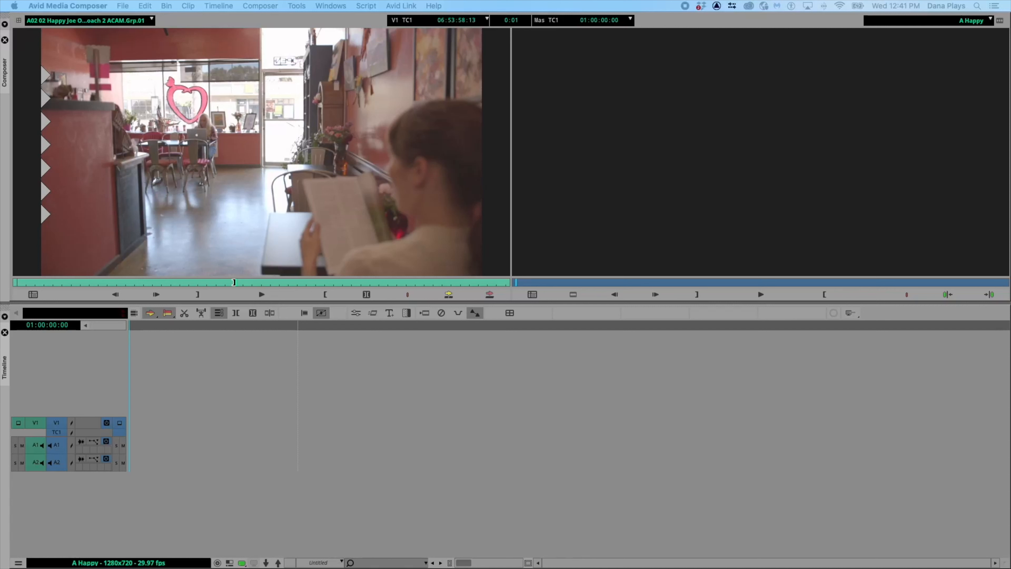
left_click(446, 406)
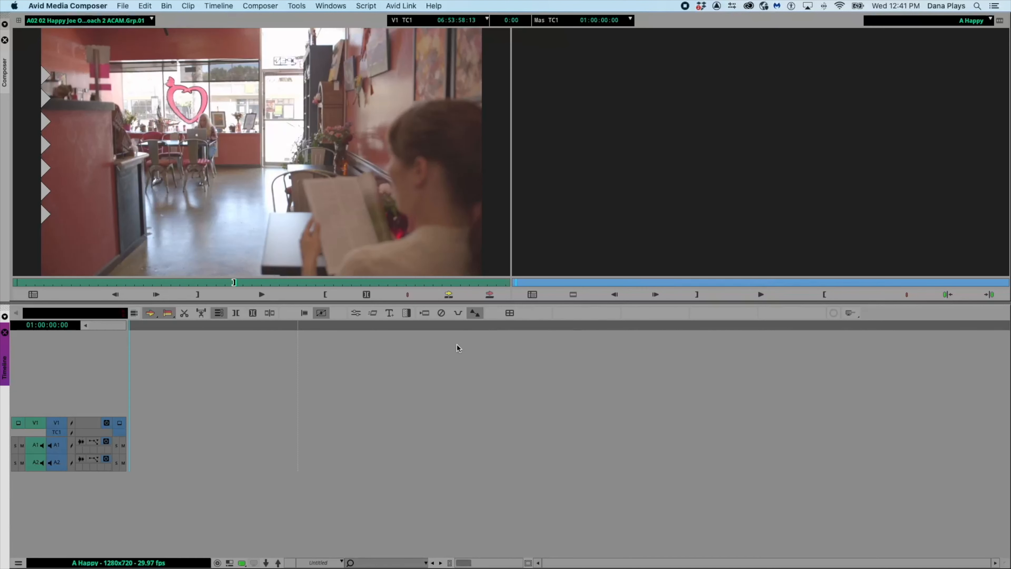
Map the Quad Split multicamera command from the Command Palette onto the timeline toolbar.
key("super+3")
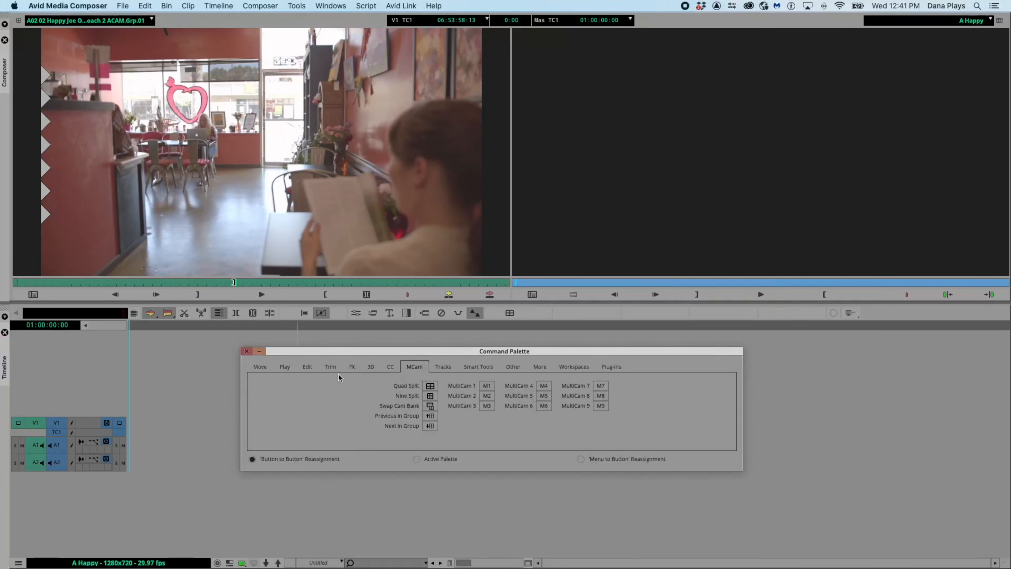
left_click(263, 367)
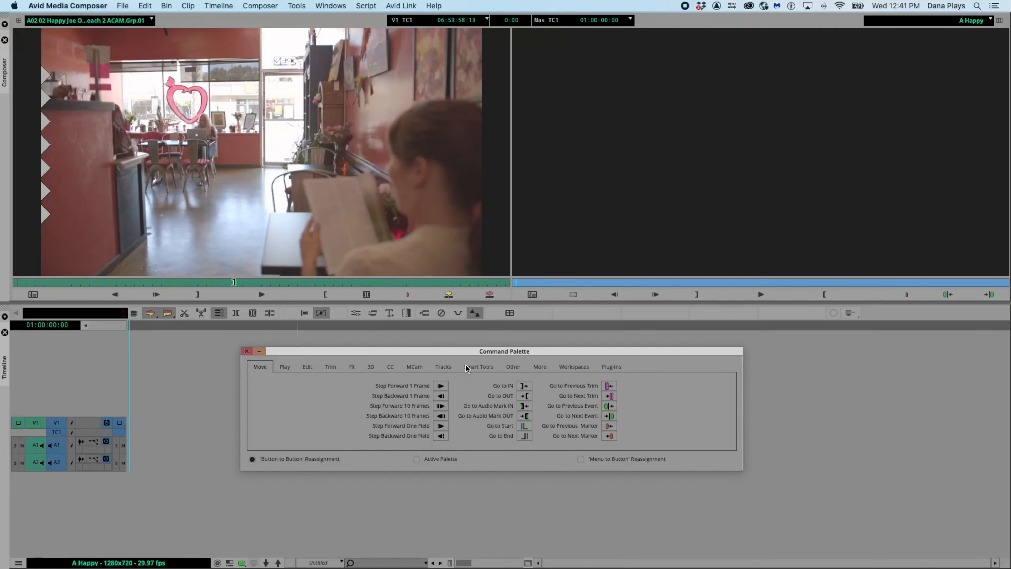
left_click_drag(443, 354, 503, 336)
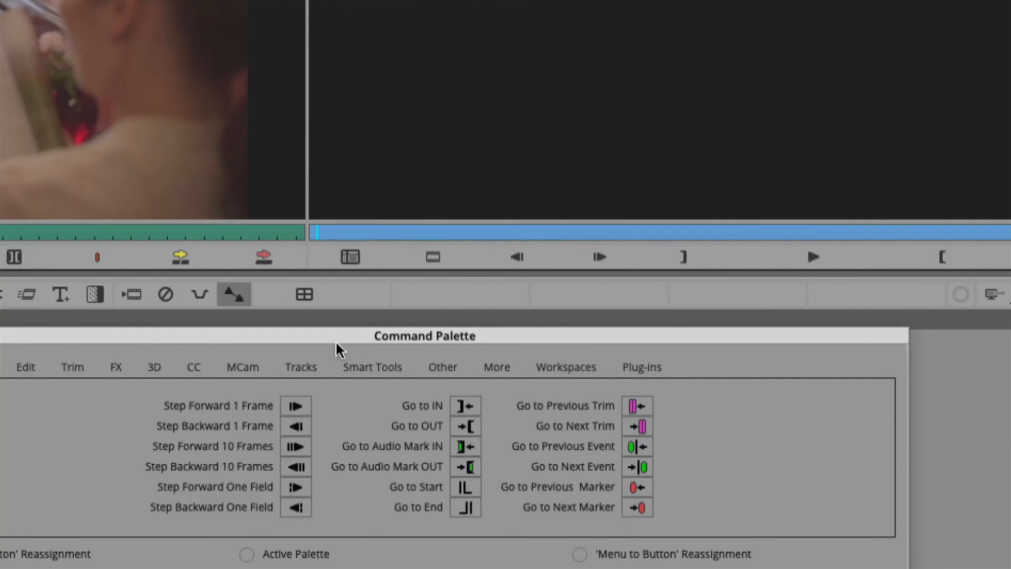
left_click(242, 367)
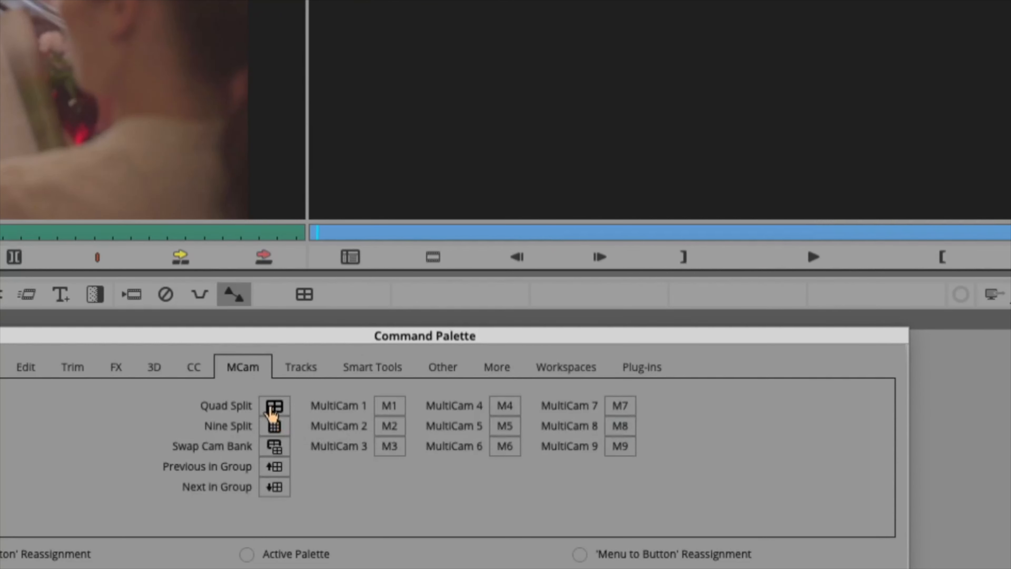
left_click_drag(273, 411, 303, 295)
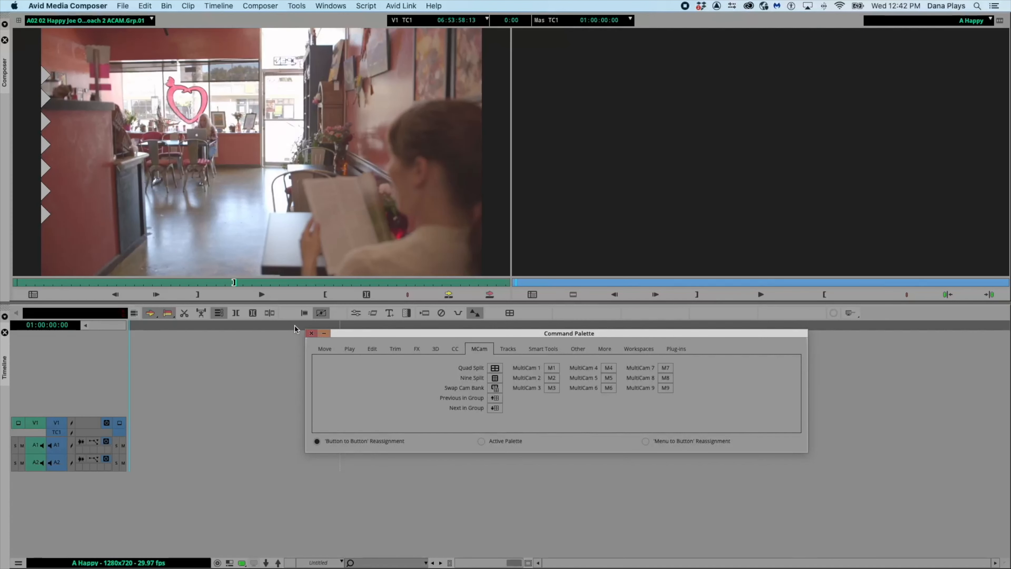
Display the MC English (United States) keyboard layout above the Command Palette's multicamera commands, with the Settings window closed.
left_click(124, 6)
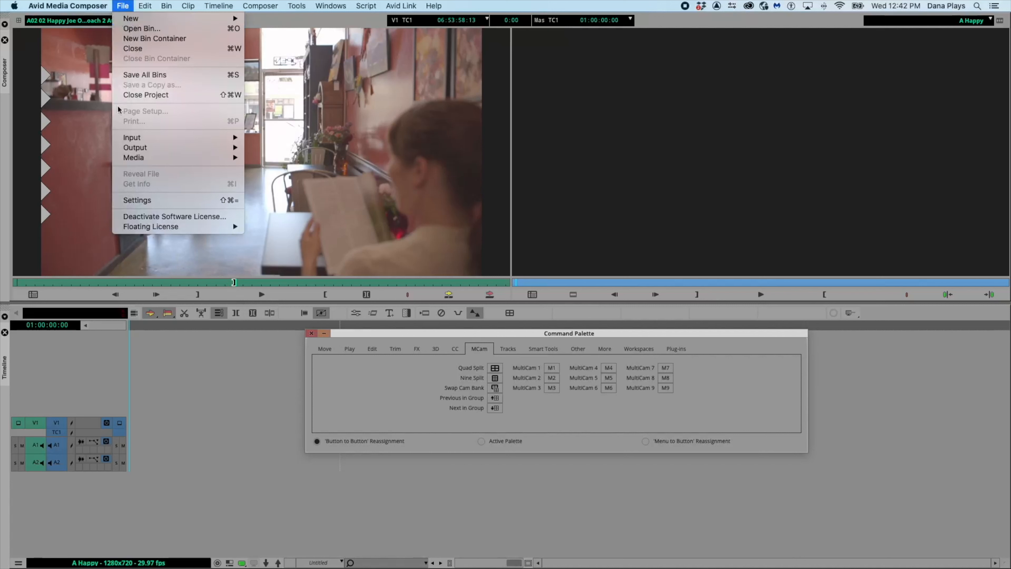
left_click(168, 199)
scroll(471, 307, "down", 15)
left_click(406, 347)
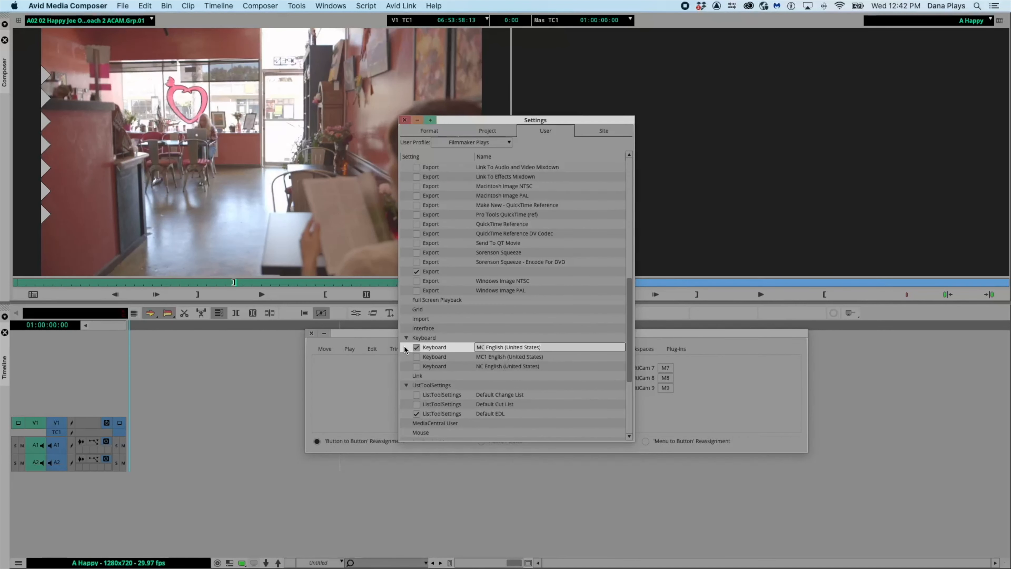
double_click(450, 348)
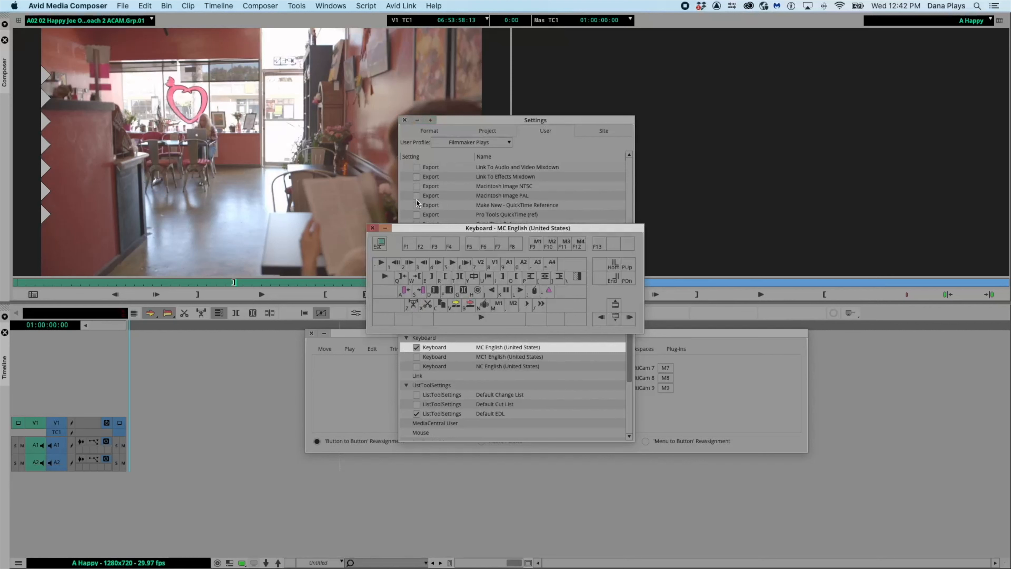
left_click_drag(428, 228, 628, 172)
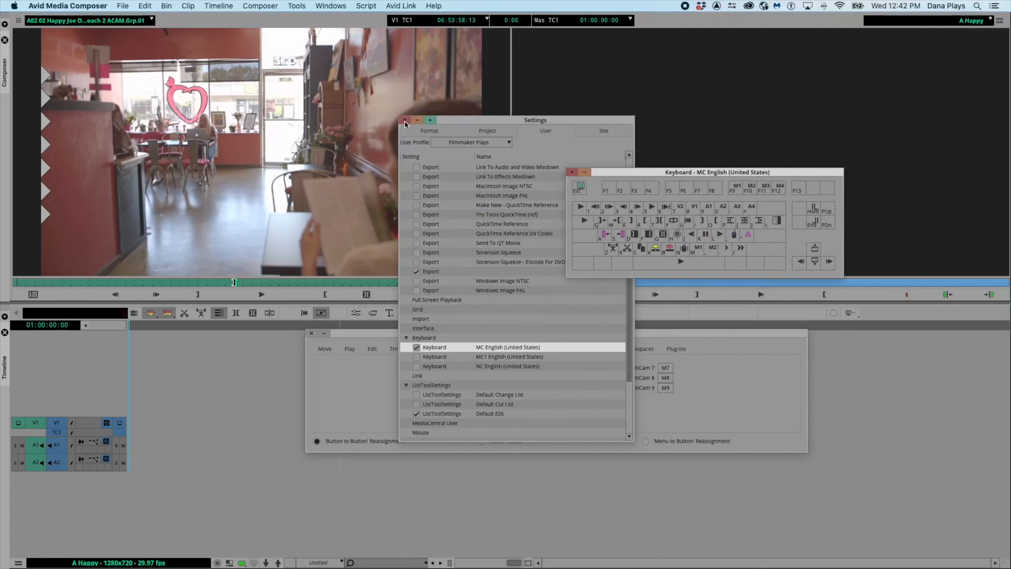
left_click(405, 120)
left_click_drag(621, 173, 409, 202)
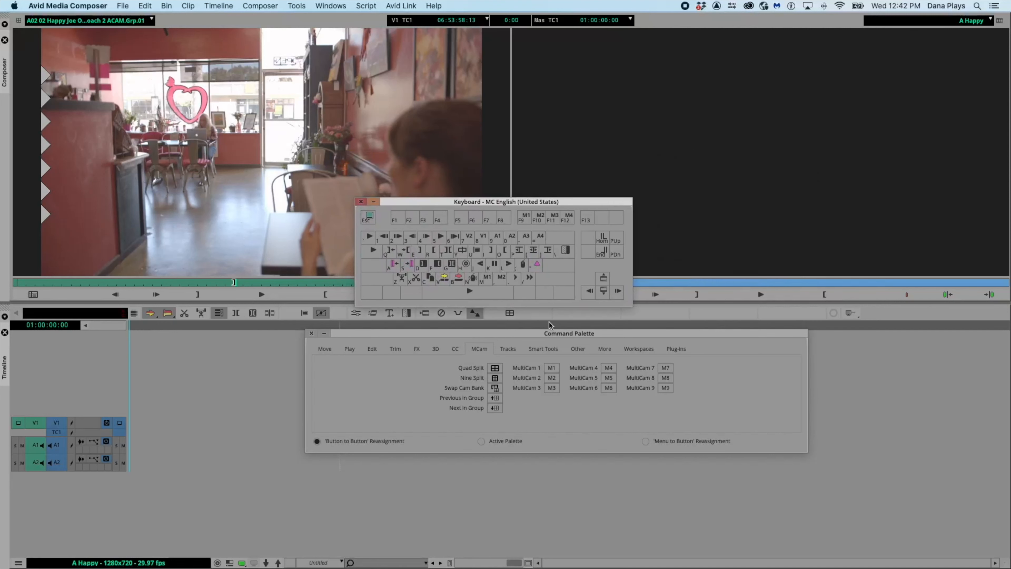
Check the MultiCam 1 and MultiCam 2 key assignments, and close the keyboard layout and the Command Palette.
left_click(553, 372)
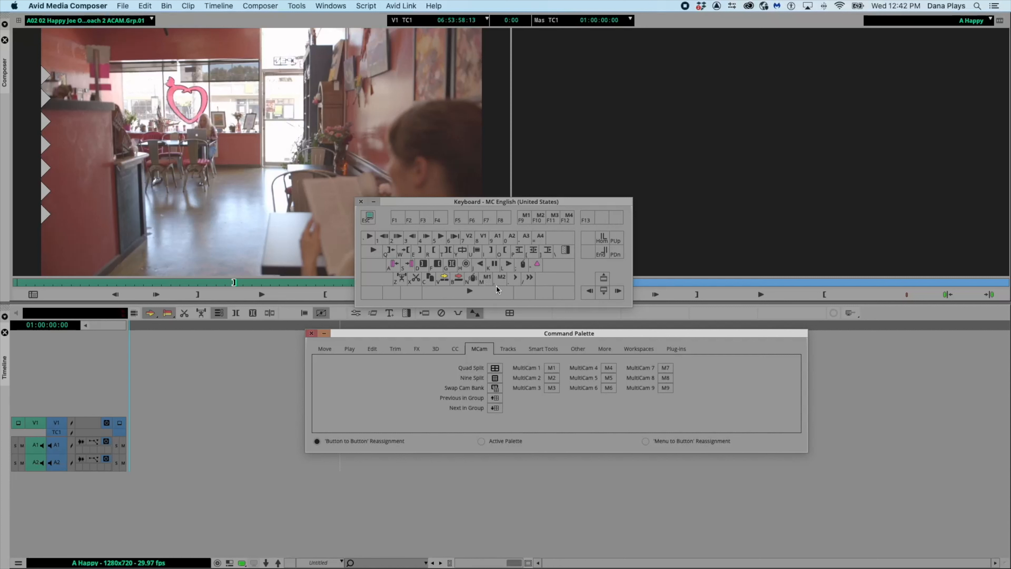
left_click(361, 203)
left_click_drag(405, 337, 1010, 311)
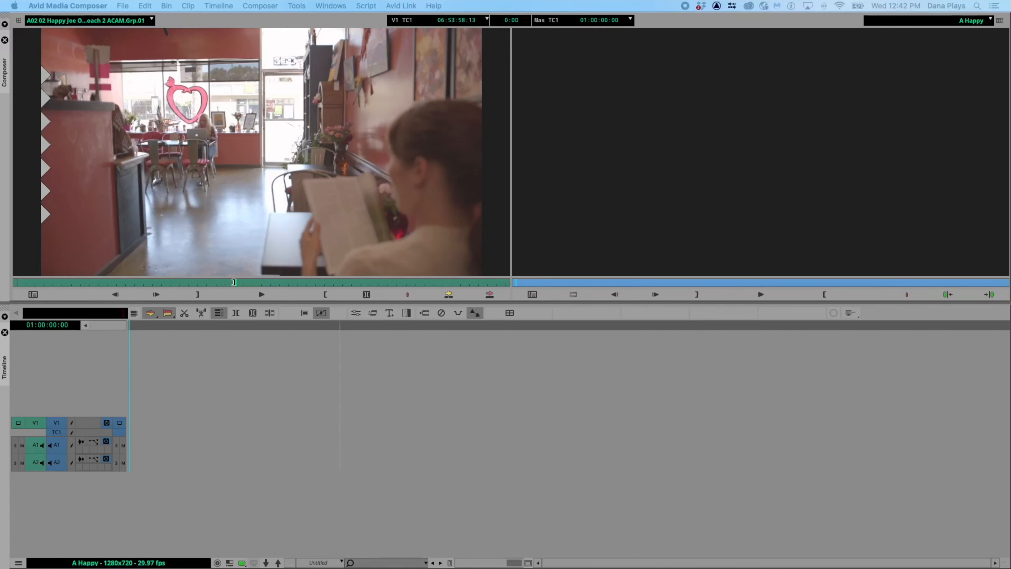
Splice the A02 02 group clip into the A Happy sequence from its marked IN point.
left_click(251, 247)
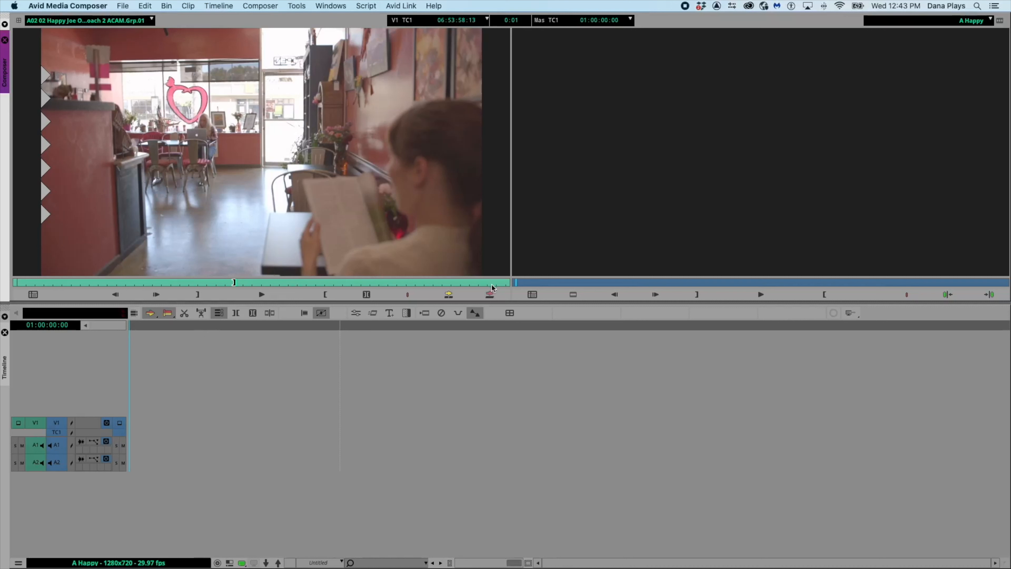
left_click(449, 296)
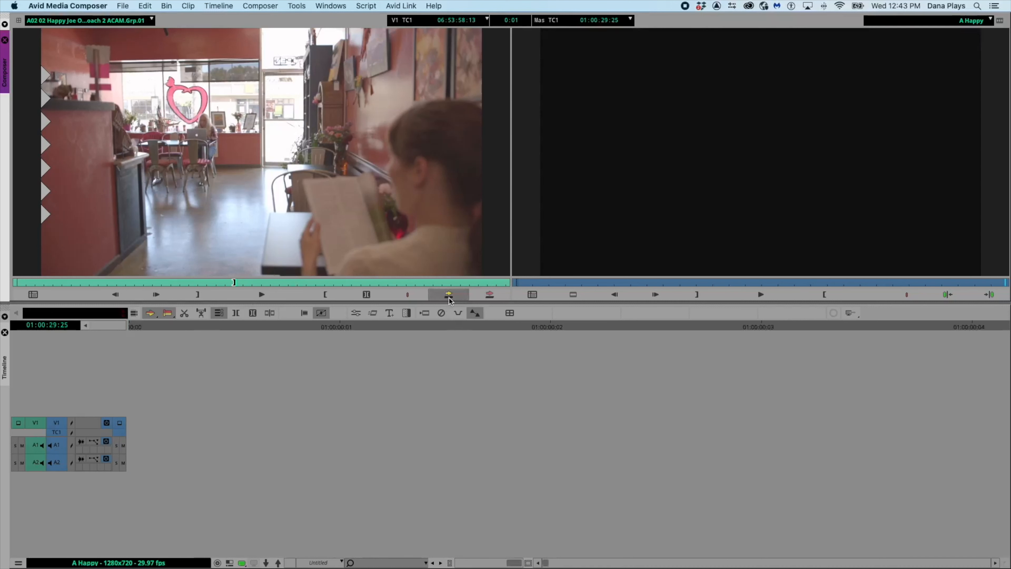
left_click(166, 325)
scroll(167, 328, "left", 10)
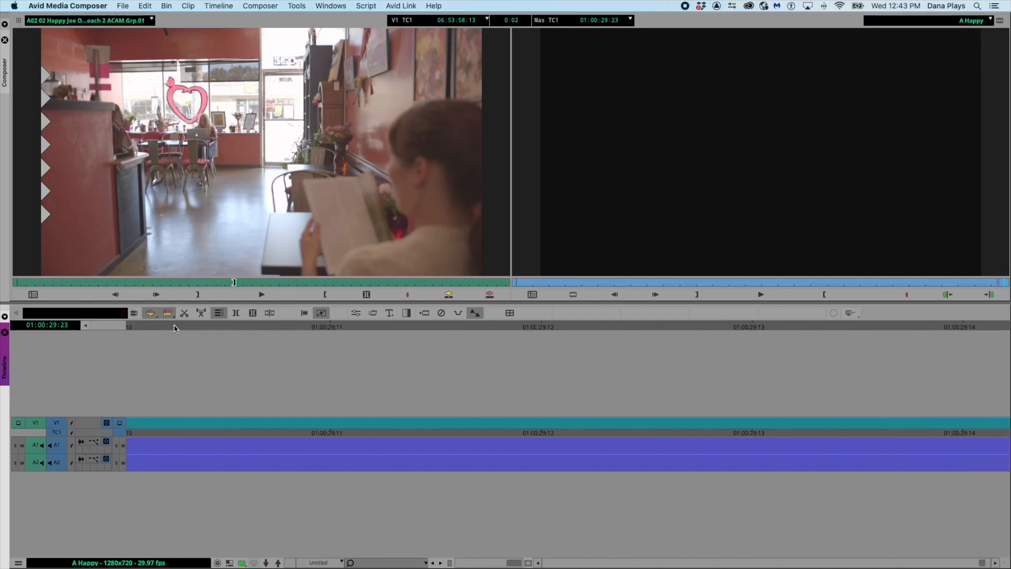
Turn on Quad Split view for the A Happy sequence to see both camera angles in the source monitor.
left_click(510, 313)
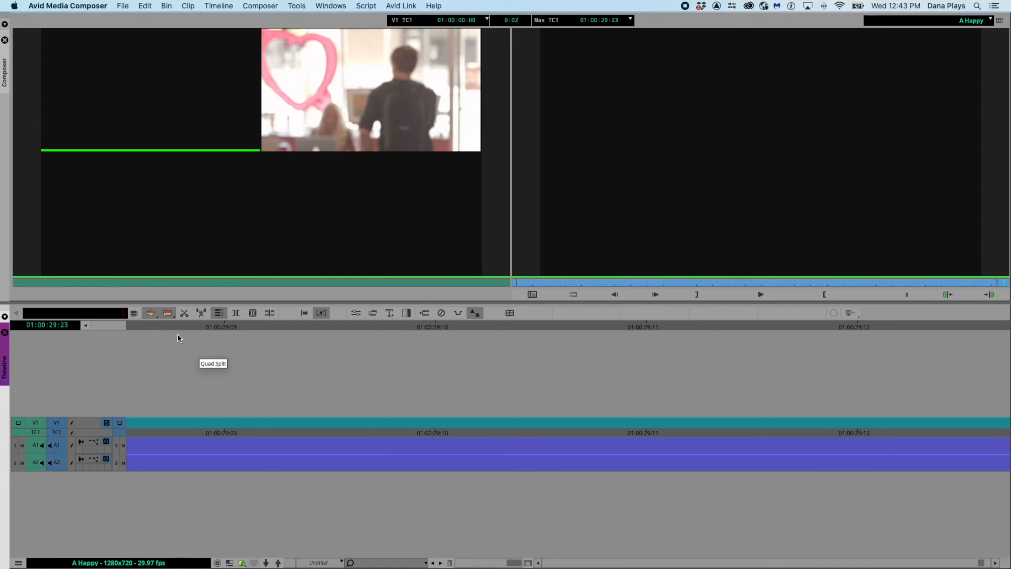
scroll(175, 324, "left", 10)
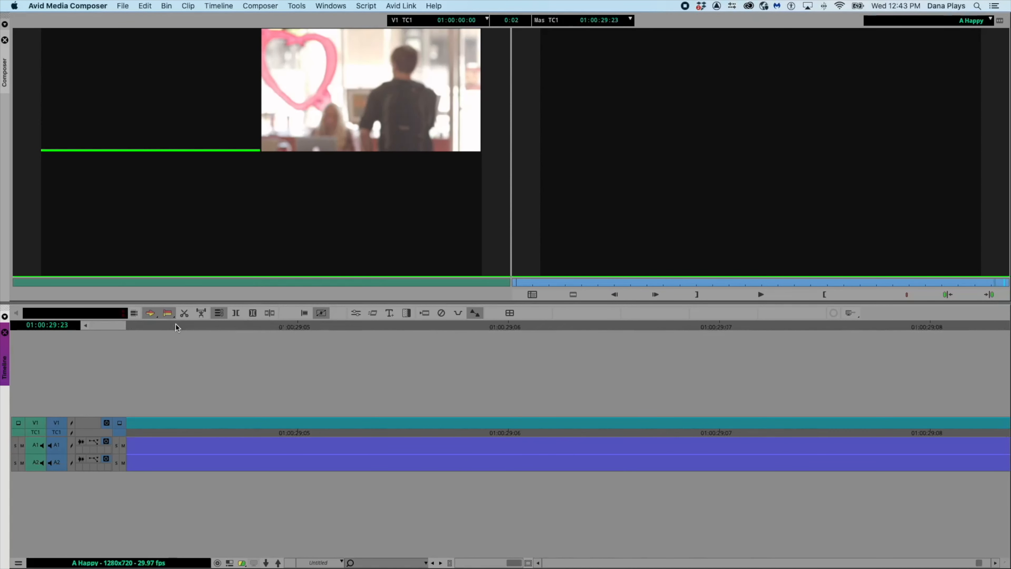
scroll(175, 324, "left", 10)
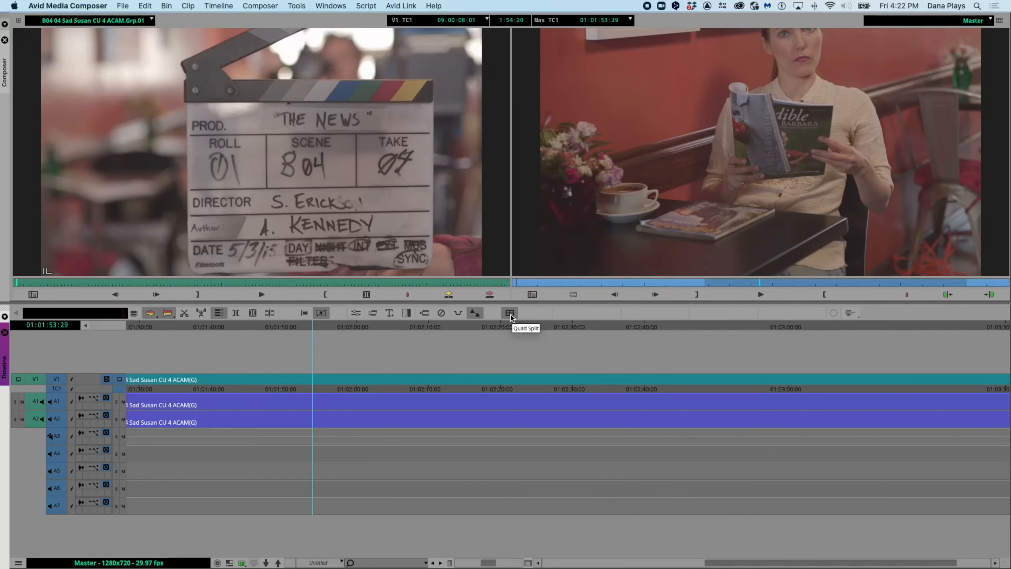
Display the Master sequence's Sad Susan CU 4 ACAM group clip in Quad Split view and capture a screenshot of the area around the Quad Split control.
left_click(510, 314)
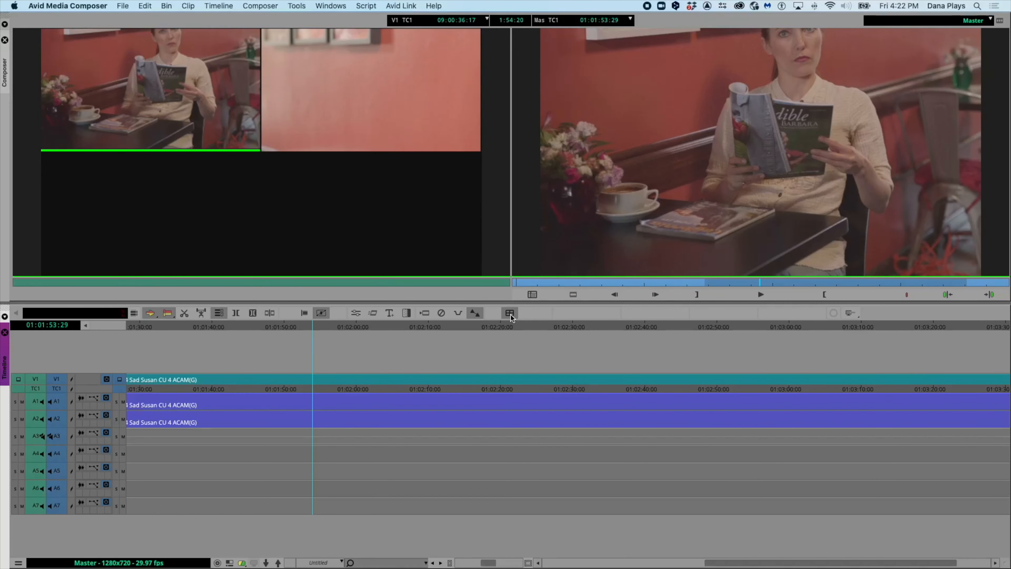
key("super+shift+4")
left_click_drag(385, 208, 589, 362)
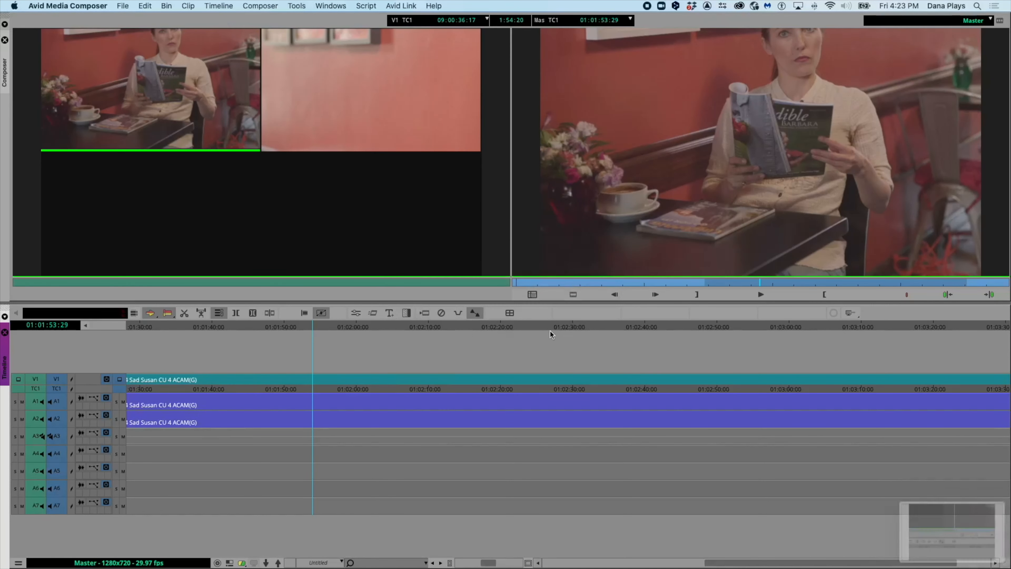
left_click(512, 315)
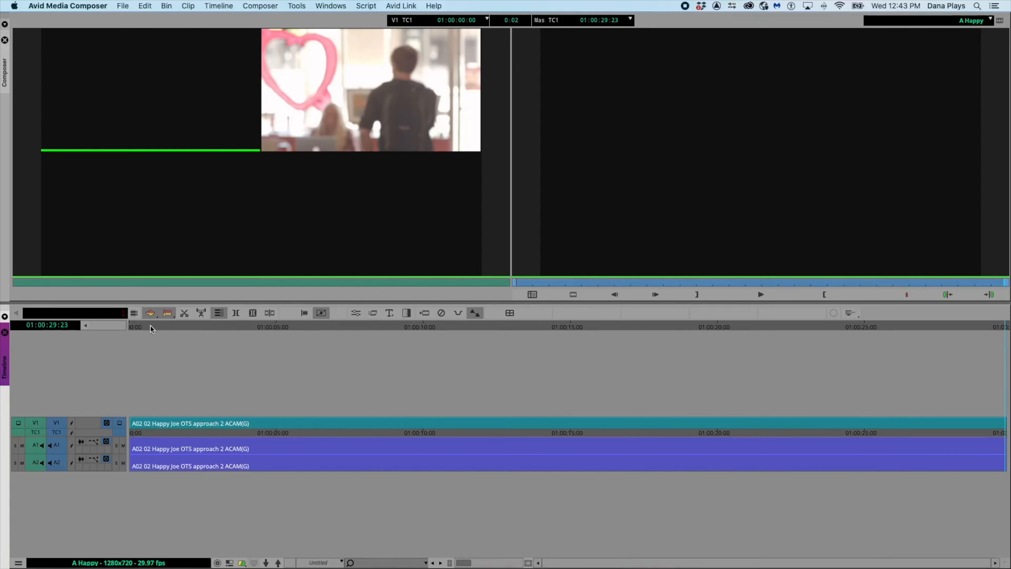
Play the A Happy sequence from its start, cutting live between the ACAM and BCAM angles, and stop at 01:00:24:27.
left_click_drag(150, 325, 122, 339)
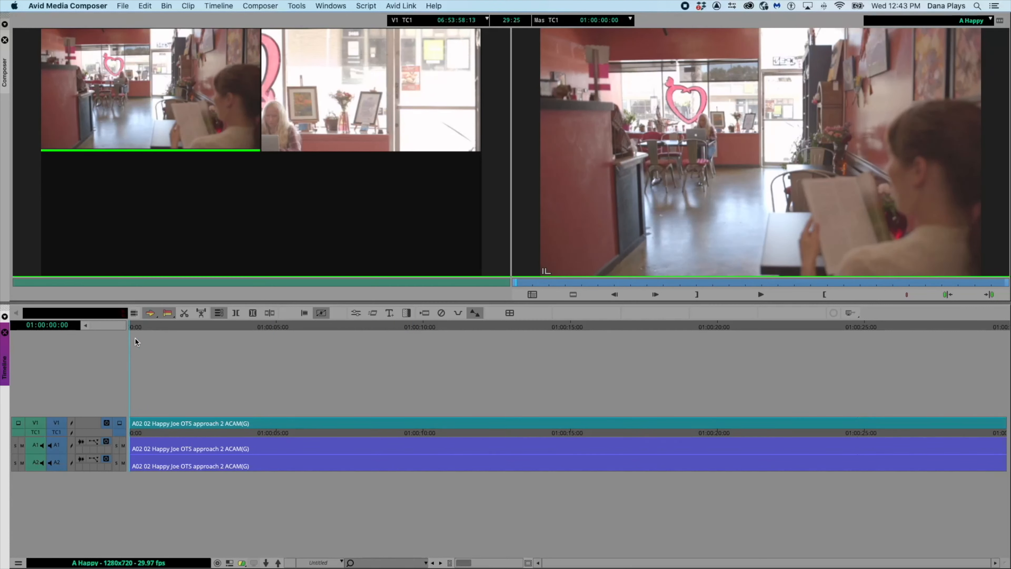
key("space")
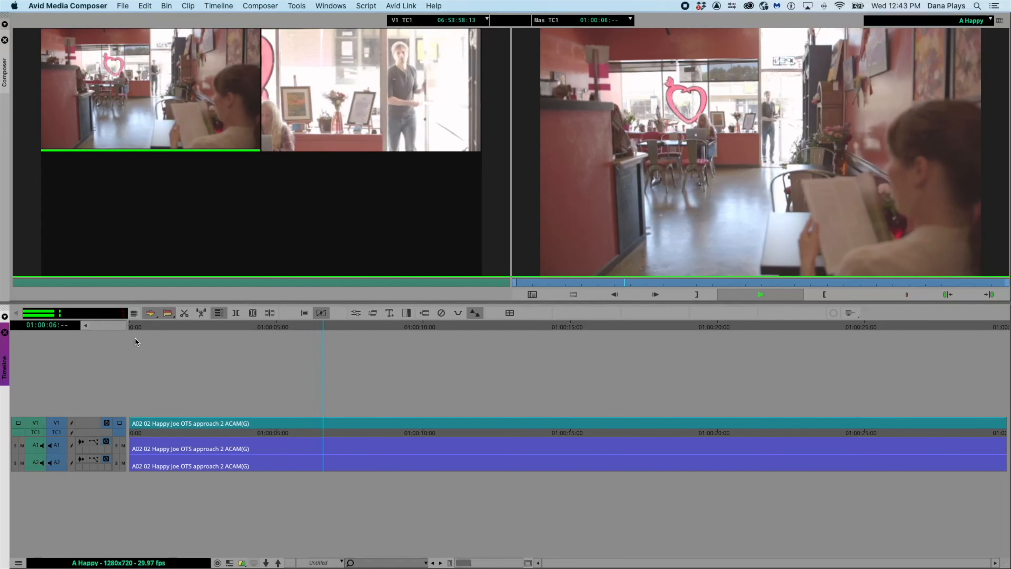
key("F10")
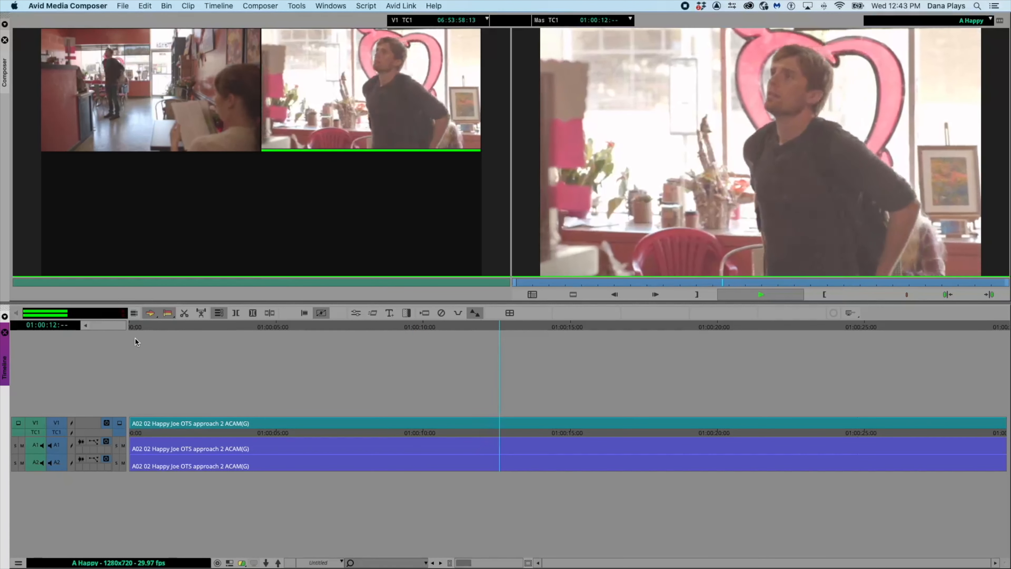
key("F9")
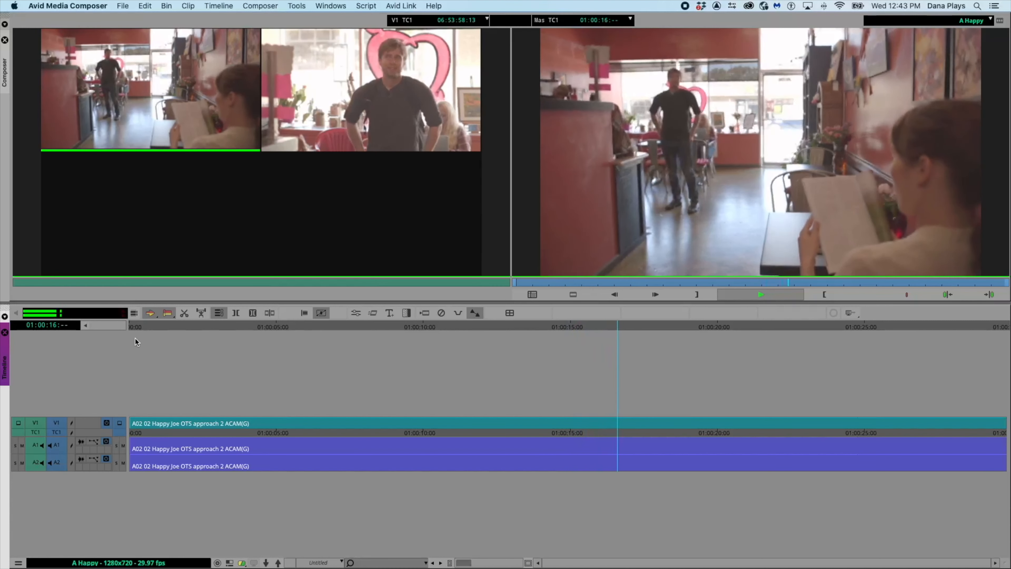
key("F10")
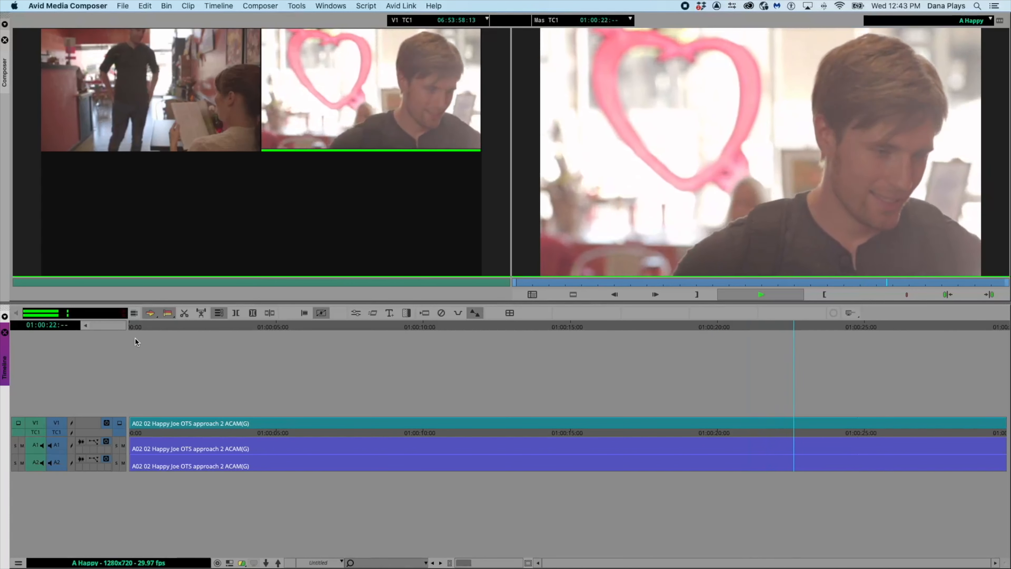
key("F9")
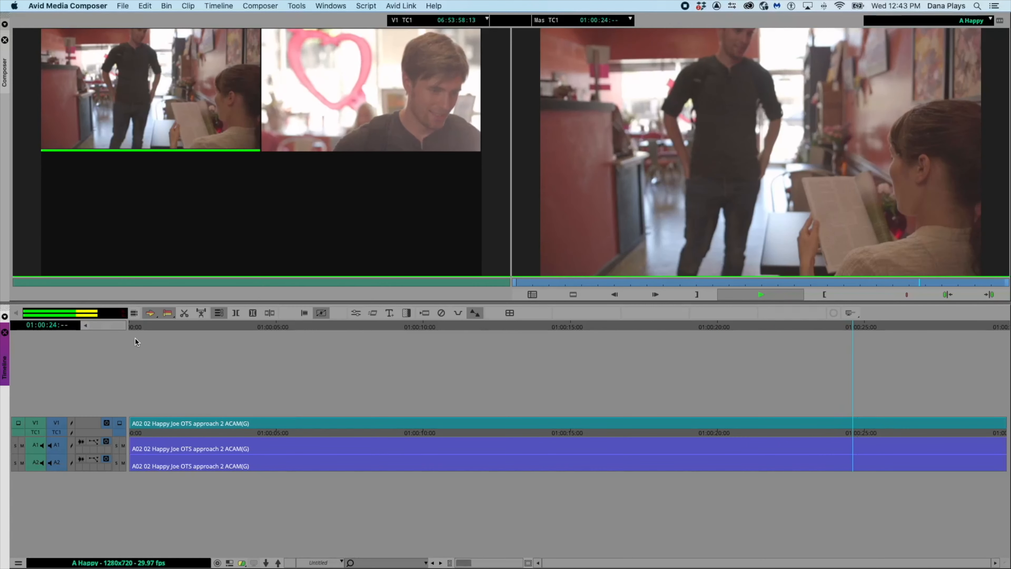
key("space")
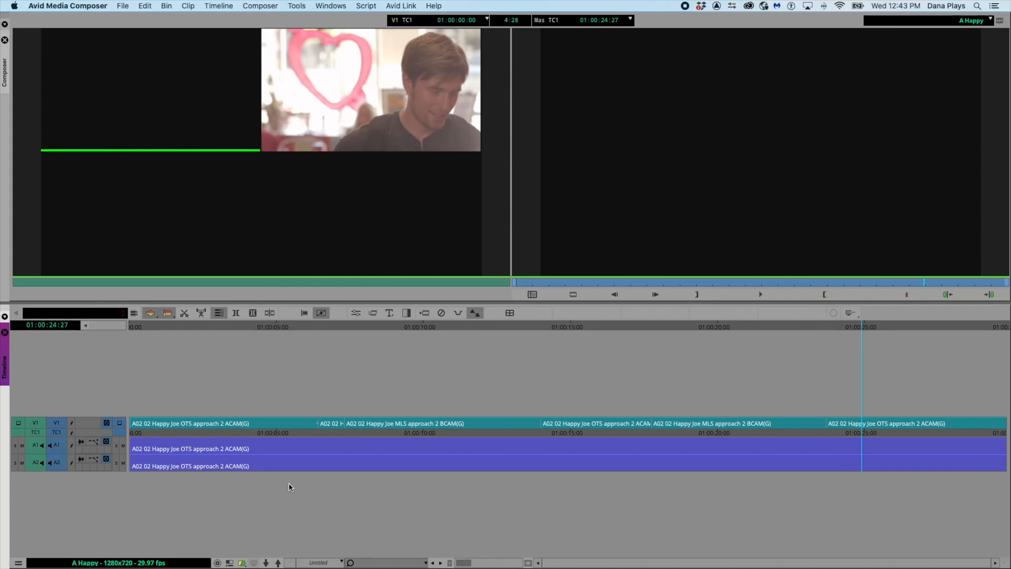
Park at the end of the A Happy sequence and load the A04 05 Happy Susan CU 5 ACAM group clip in the source monitor.
key("super+bracketright")
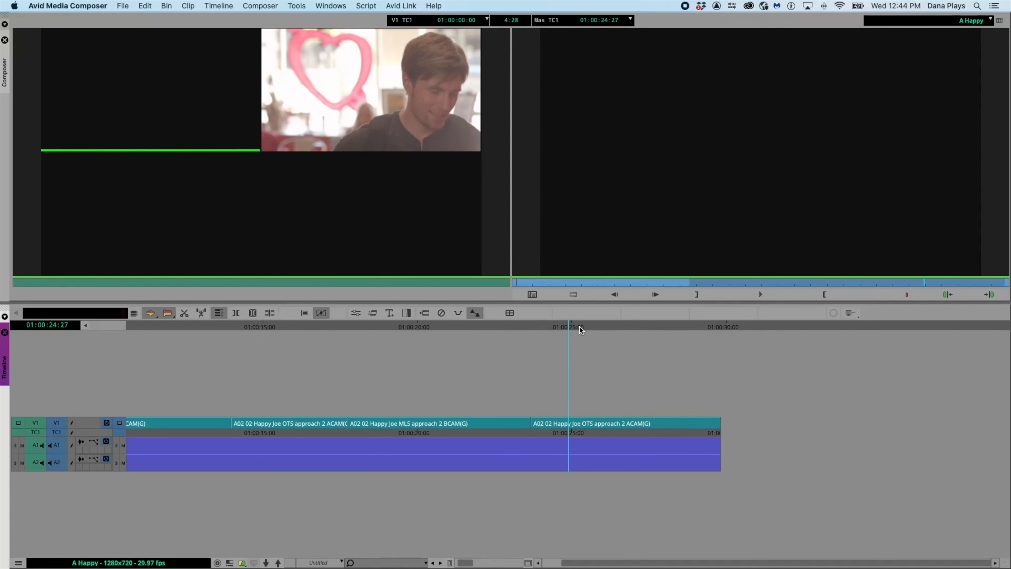
left_click_drag(576, 328, 740, 344)
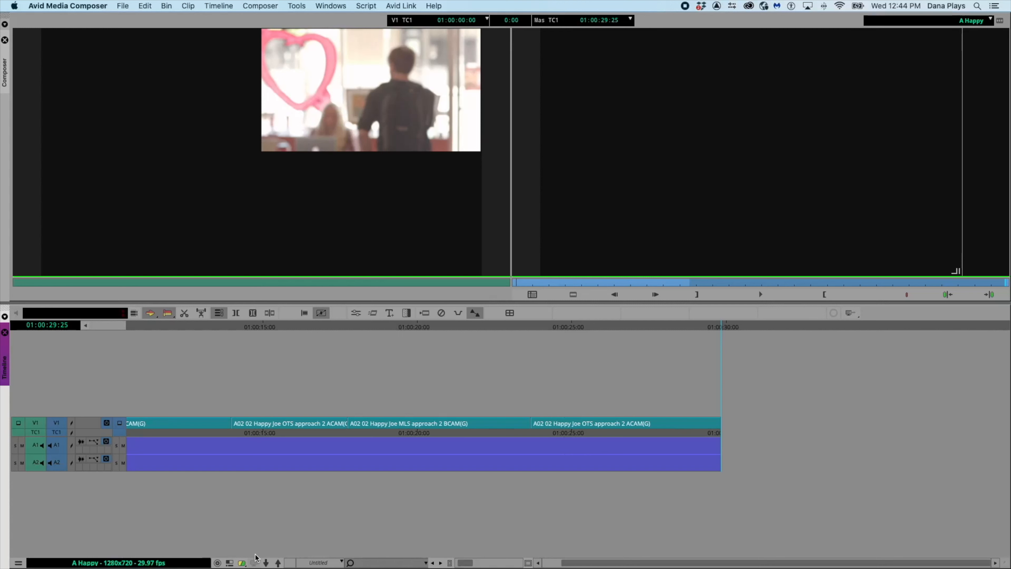
left_click(230, 563)
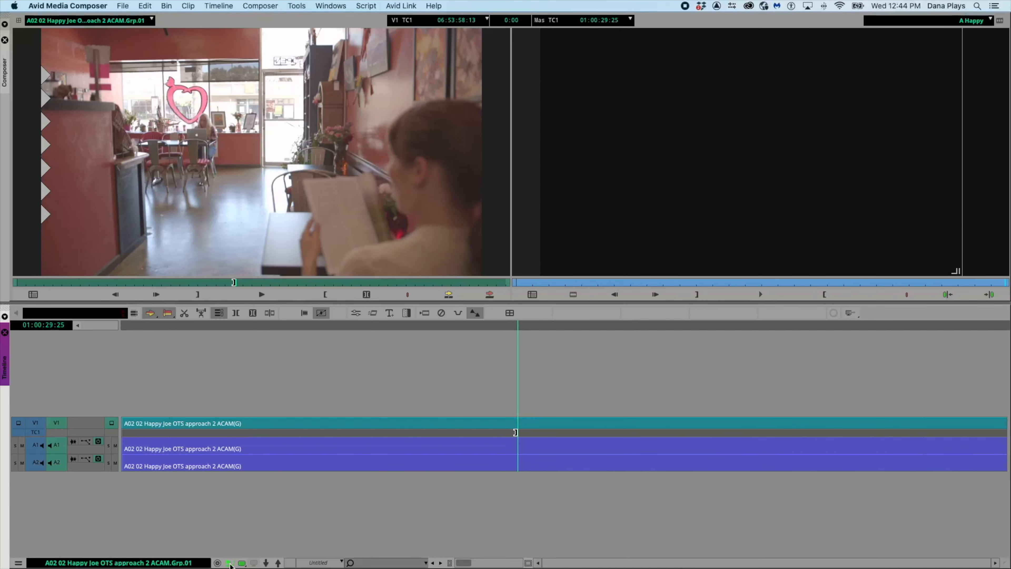
left_click(152, 20)
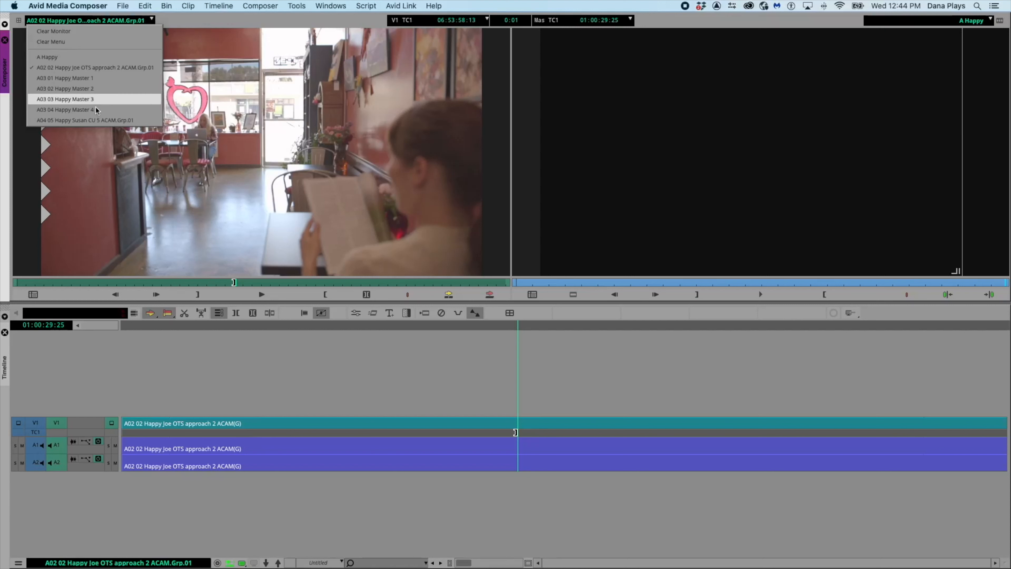
left_click(94, 119)
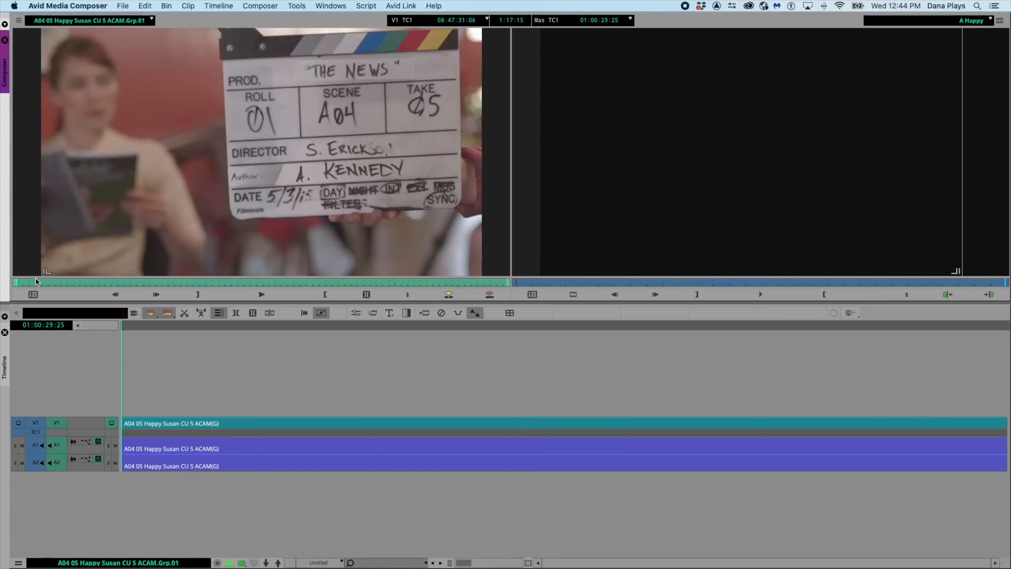
Scrub through the Susan CU 5 group clip and park it at 08:48:01:29, while she is reading the magazine.
left_click_drag(19, 279, 207, 274)
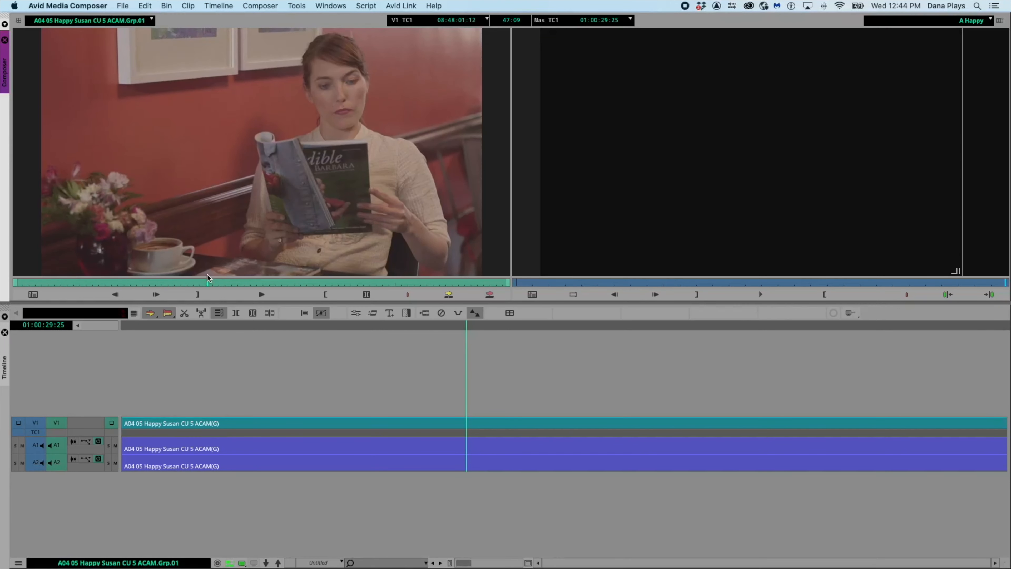
key("Down")
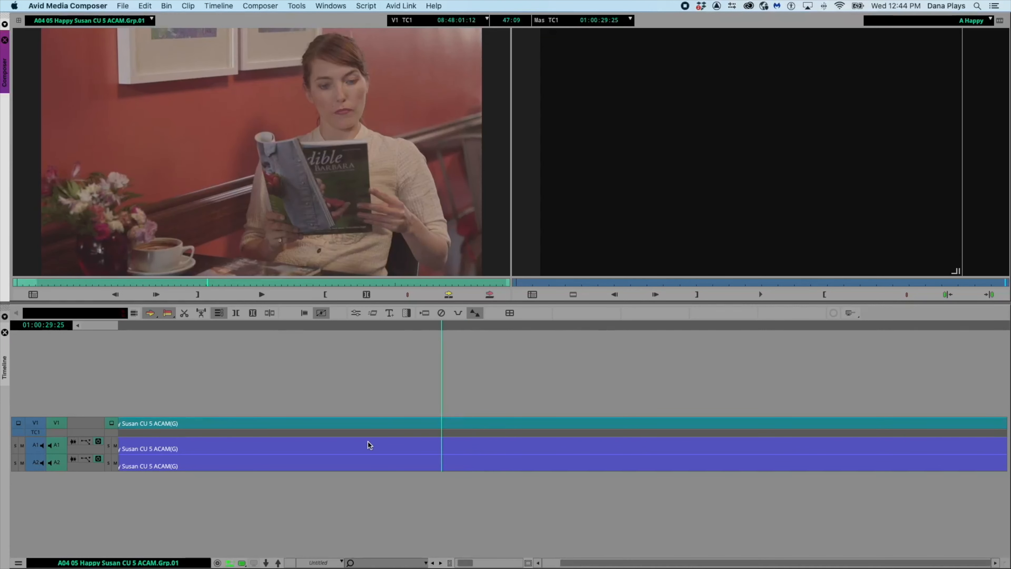
mouse_move(442, 323)
left_mouse_down()
mouse_move(575, 331)
mouse_move(234, 324)
mouse_move(445, 331)
left_mouse_up()
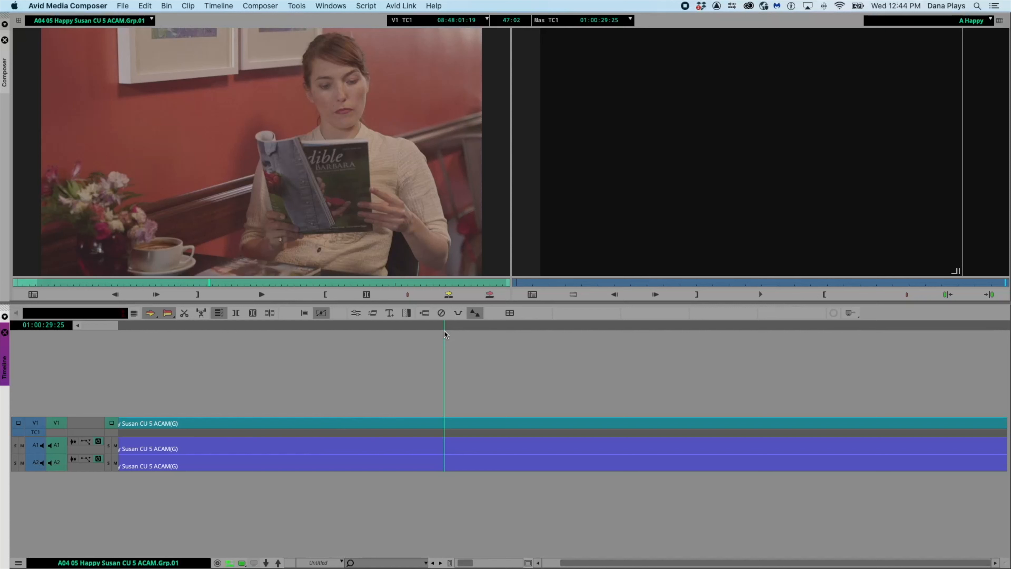
left_click_drag(445, 331, 582, 342)
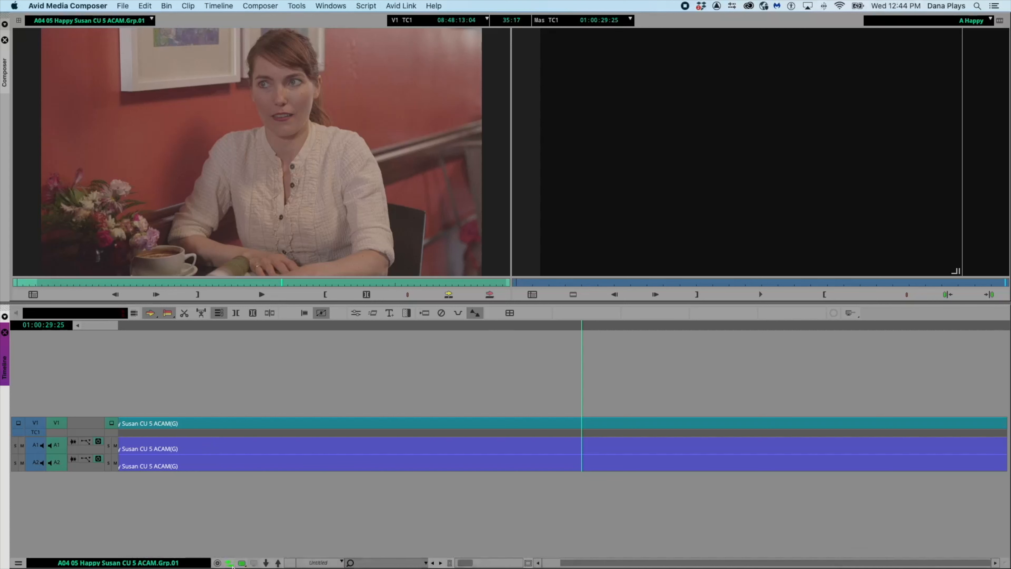
left_click(229, 562)
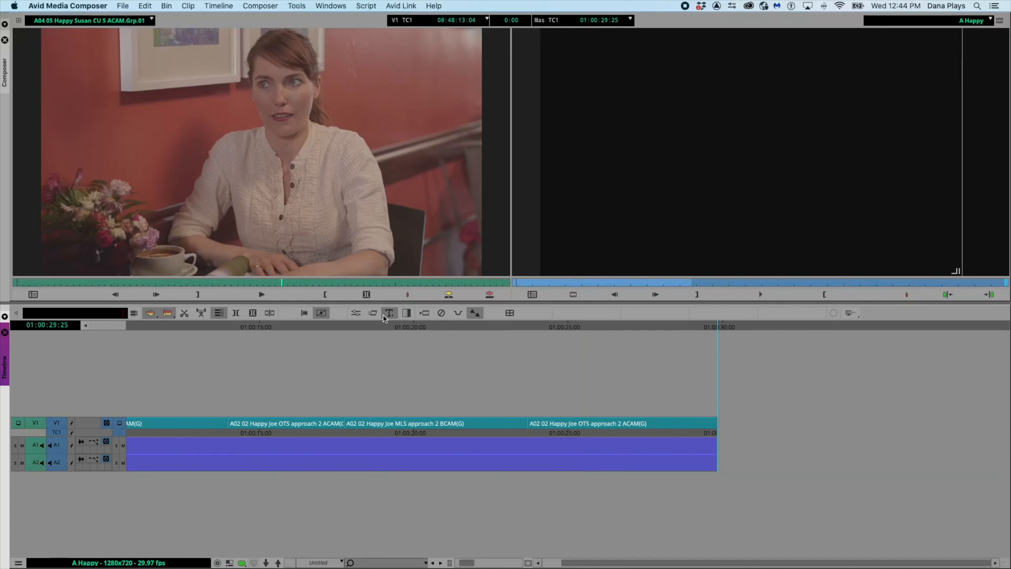
left_click_drag(282, 281, 210, 274)
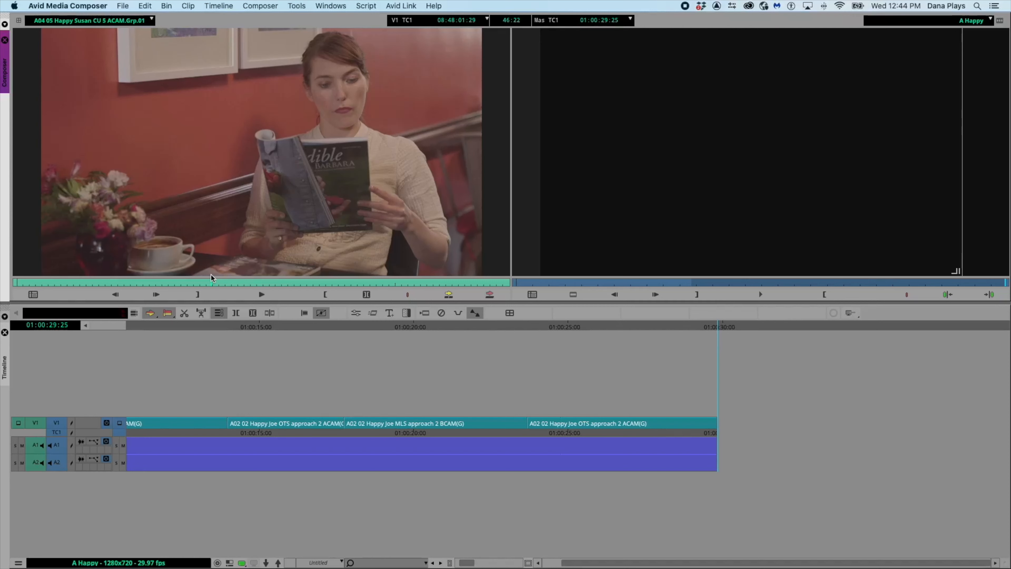
Splice the Susan CU 5 group clip into the A Happy sequence at 01:00:22:04, within the Joe BCAM shot.
left_click(501, 326)
mouse_move(467, 326)
left_mouse_down()
mouse_move(377, 325)
mouse_move(480, 331)
left_mouse_up()
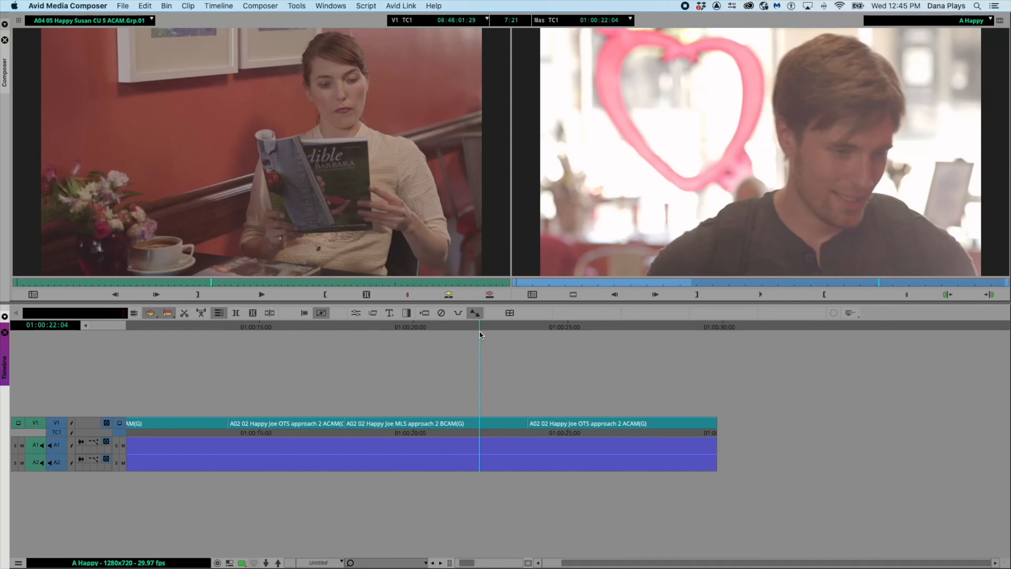
left_click(449, 297)
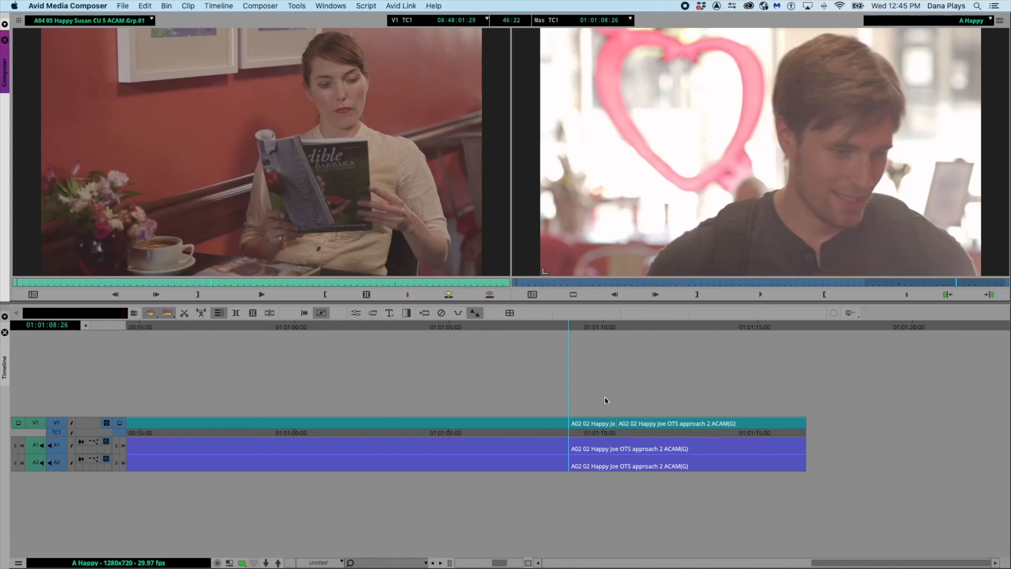
Mark the leftover A02 02 Happy Joe segments from 01:01:08:26 to the sequence end and extract them.
left_click(568, 328)
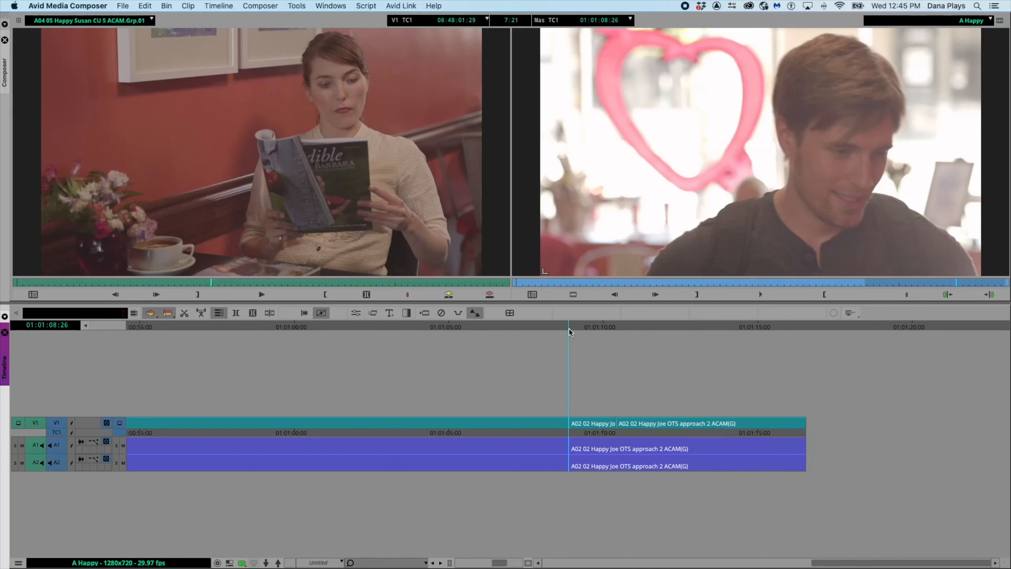
key("o")
left_click_drag(793, 325, 803, 326)
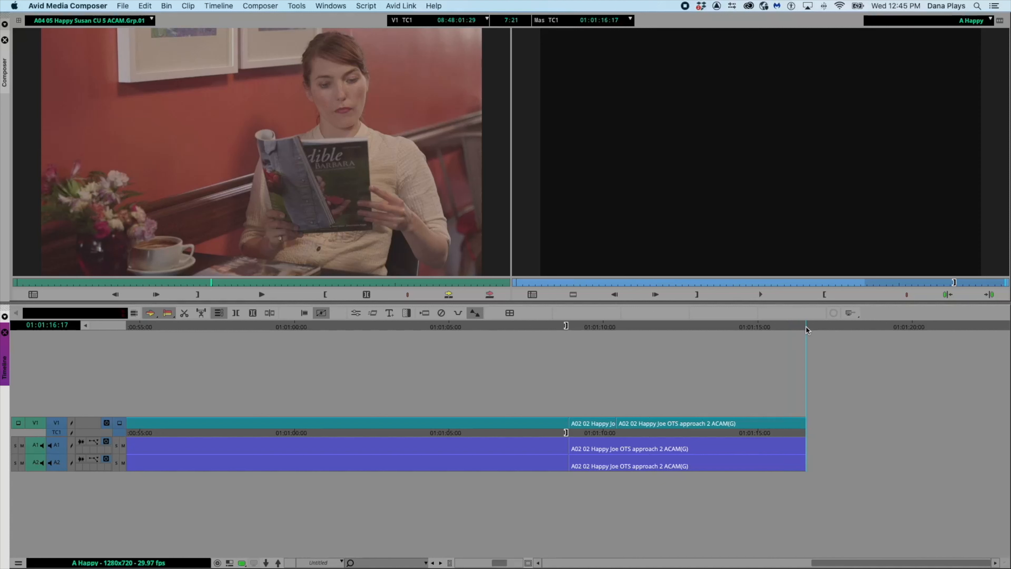
key("i")
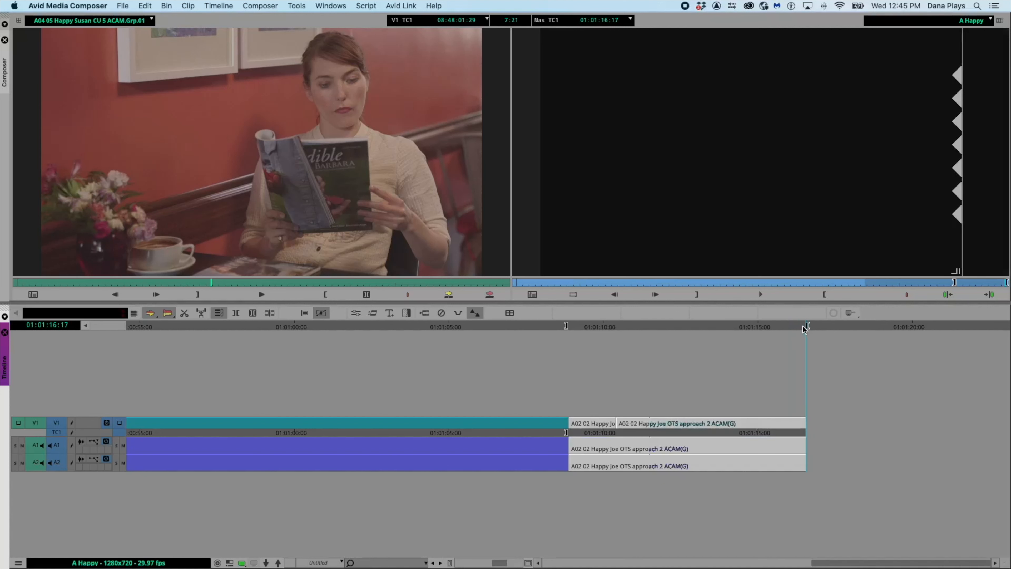
left_click(184, 313)
Select the A04 05 Happy Susan CU 5 group clip in the A Happy sequence and turn on Quad Split view.
scroll(268, 368, "left", 5)
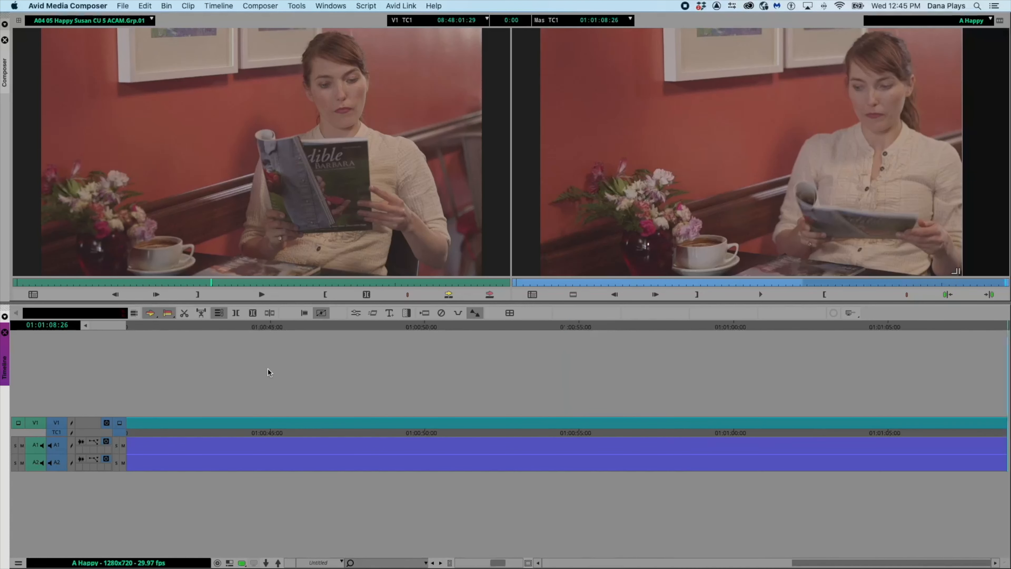
scroll(268, 367, "left", 2)
left_click(458, 328)
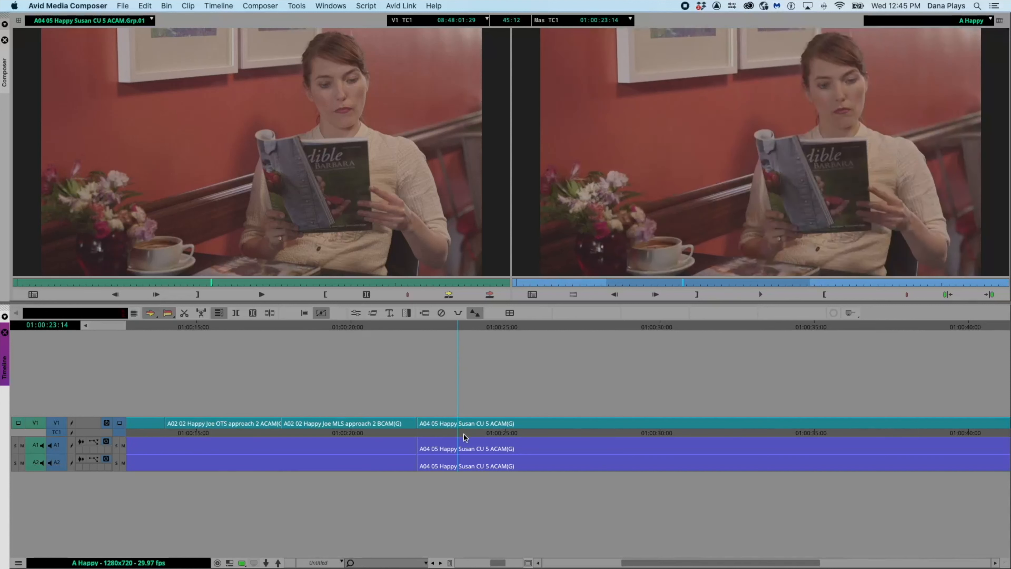
left_click(464, 424)
left_click(459, 328)
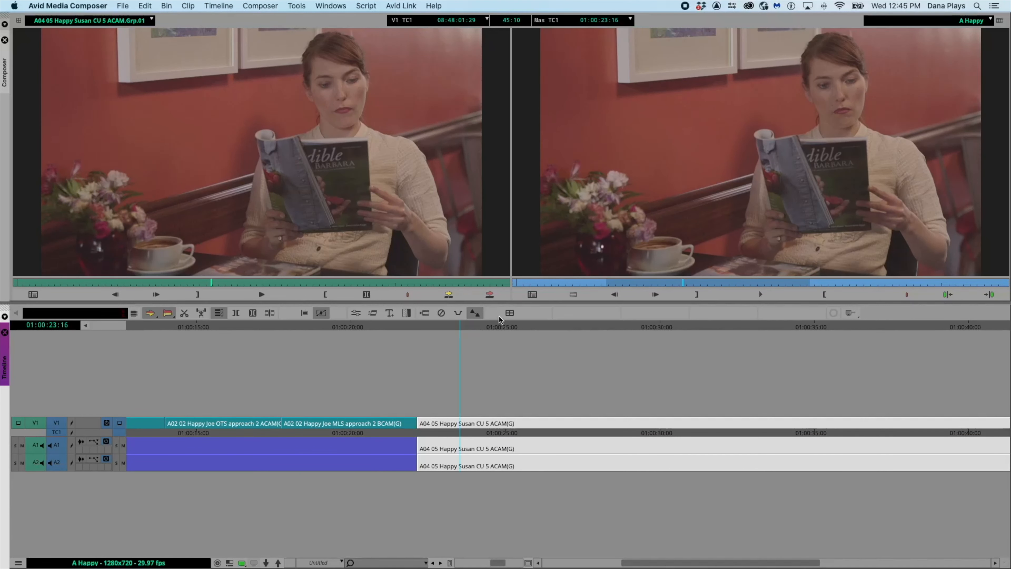
left_click(510, 313)
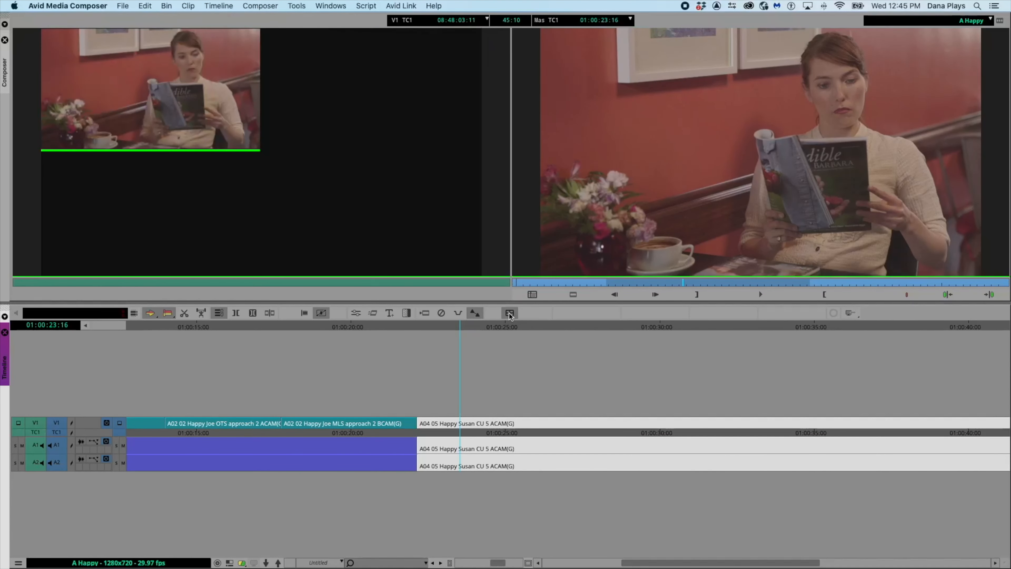
Play the Susan CU 5 group clip from 01:00:22:14 to the sequence end, cutting live between Susan ACAM and Joe BCAM.
mouse_move(463, 328)
left_mouse_down()
mouse_move(419, 328)
mouse_move(614, 340)
mouse_move(460, 335)
mouse_move(476, 336)
left_mouse_up()
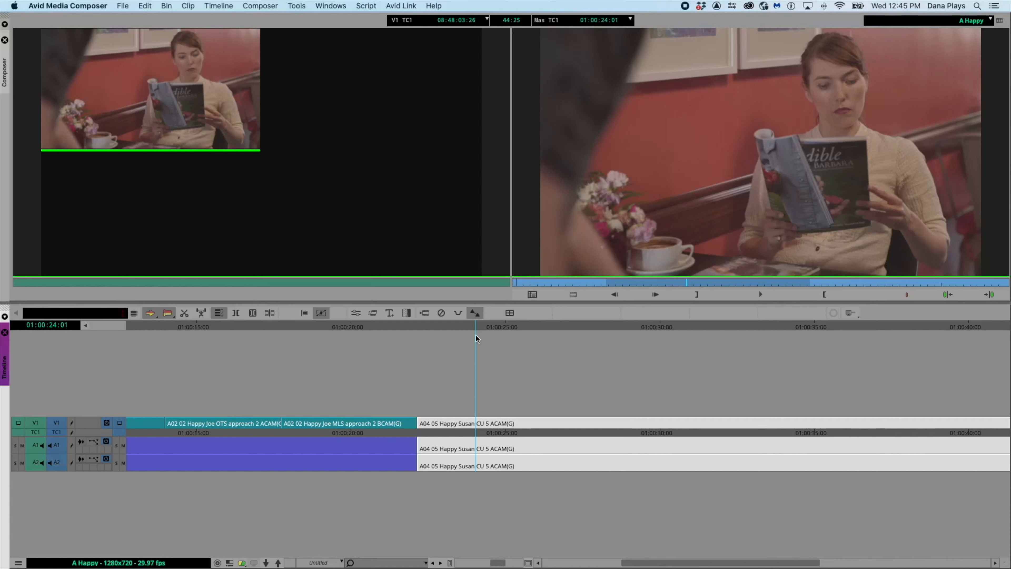
left_click_drag(478, 327, 429, 328)
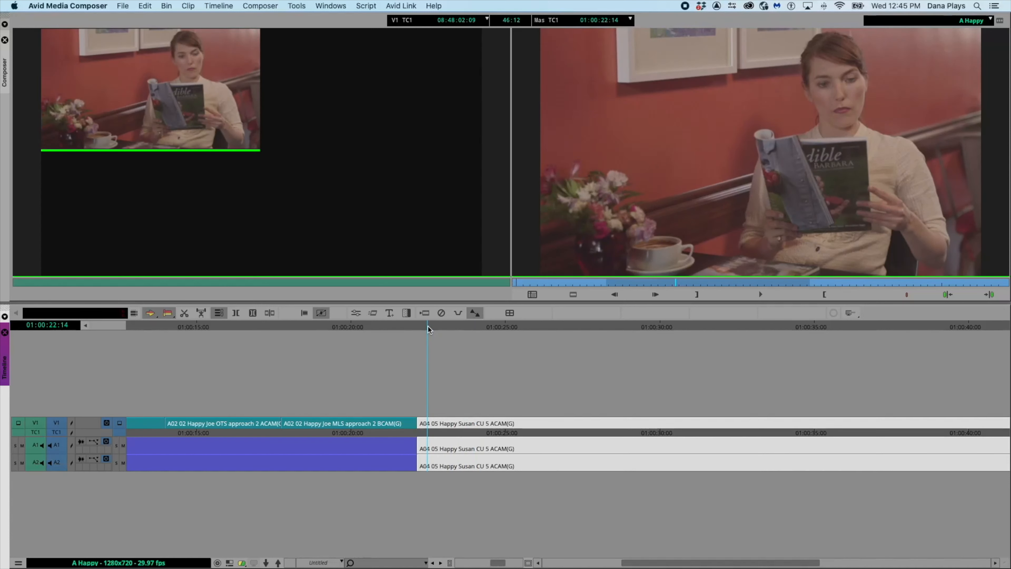
key("space")
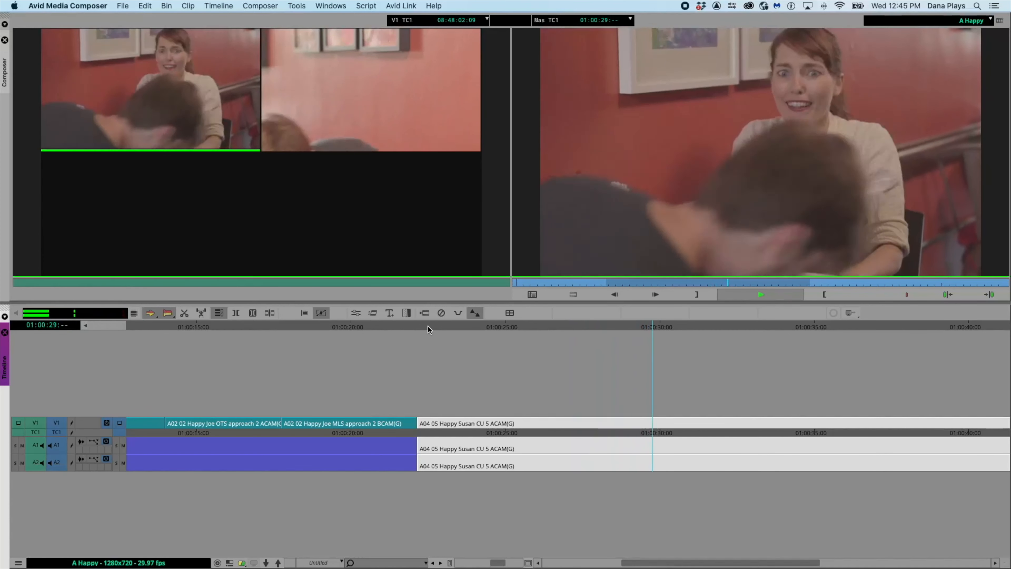
key("F10")
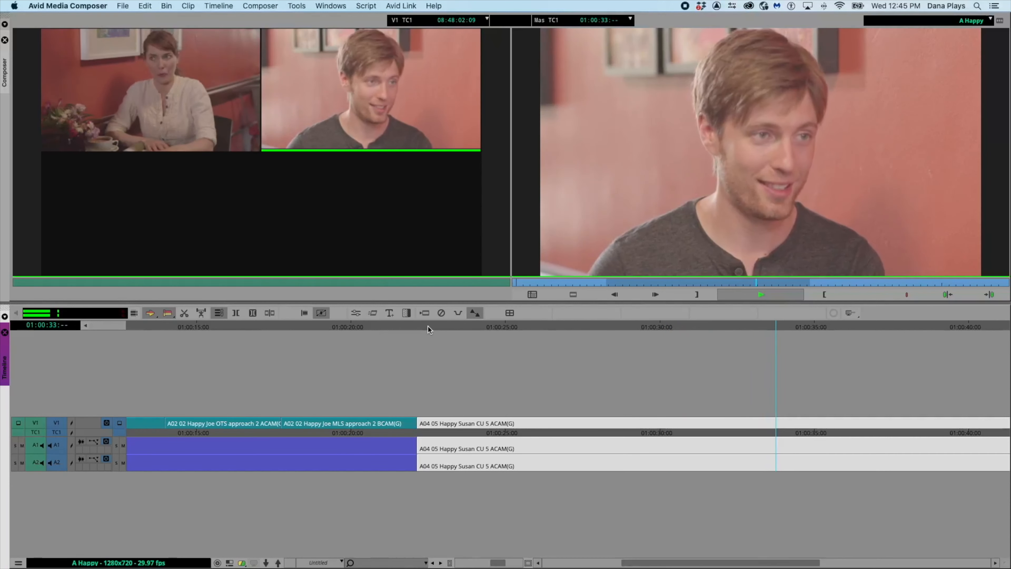
key("F9")
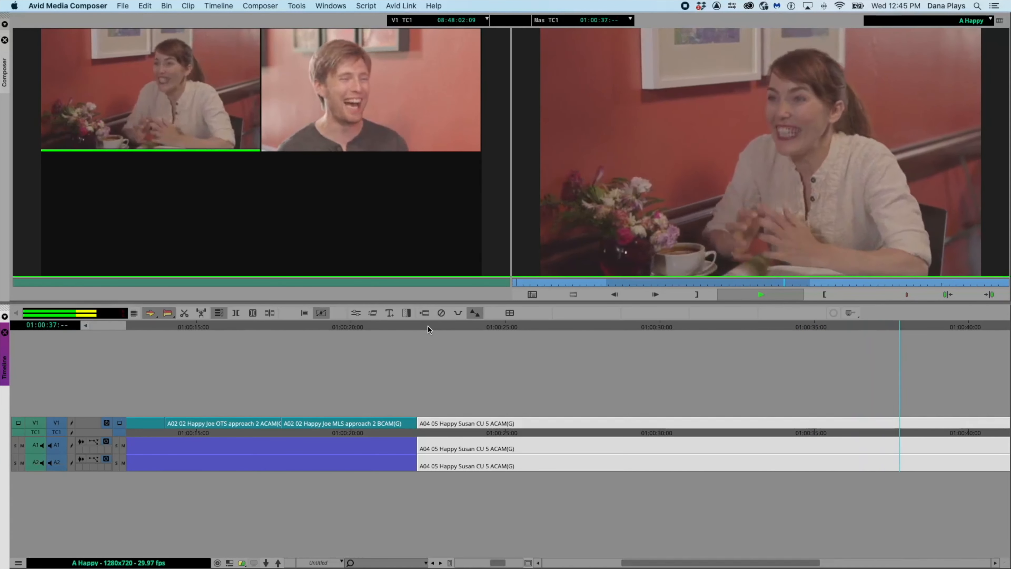
key("F10")
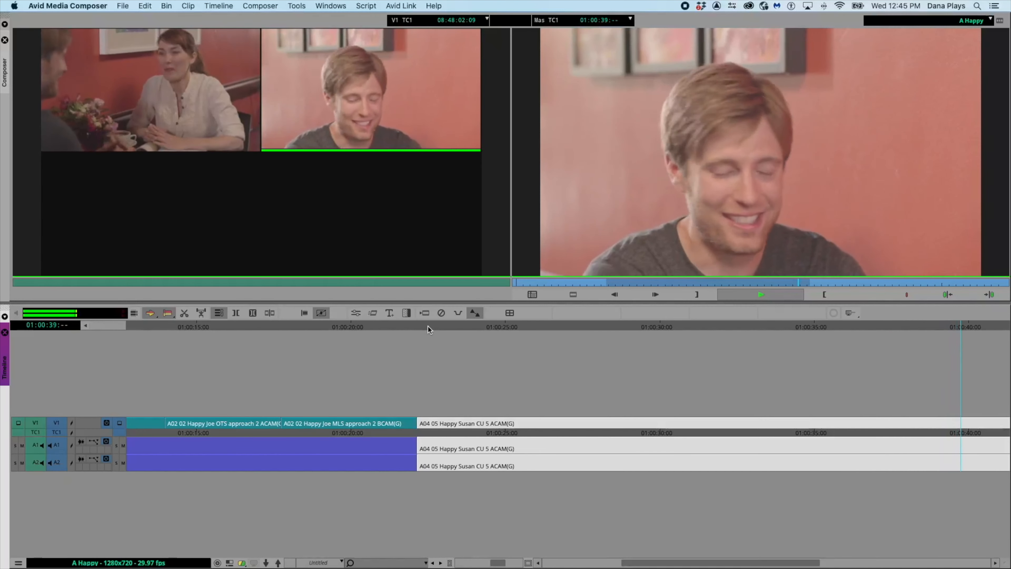
key("F9")
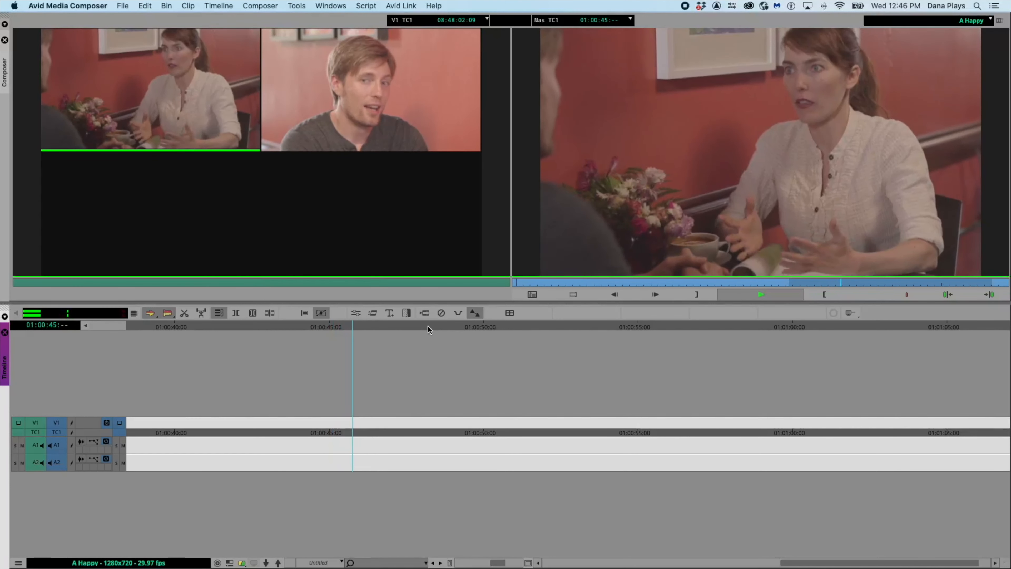
key("F10")
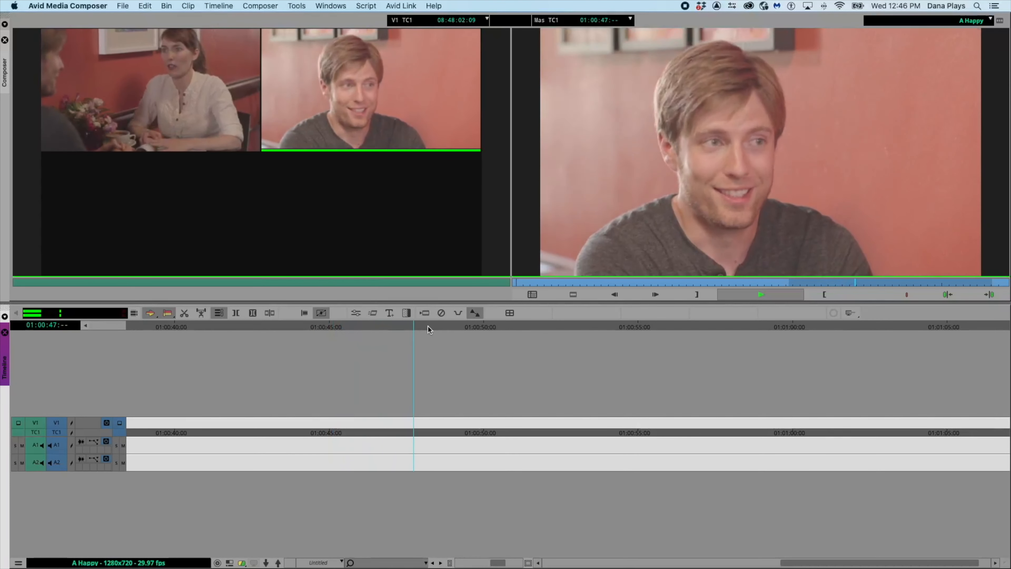
key("F9")
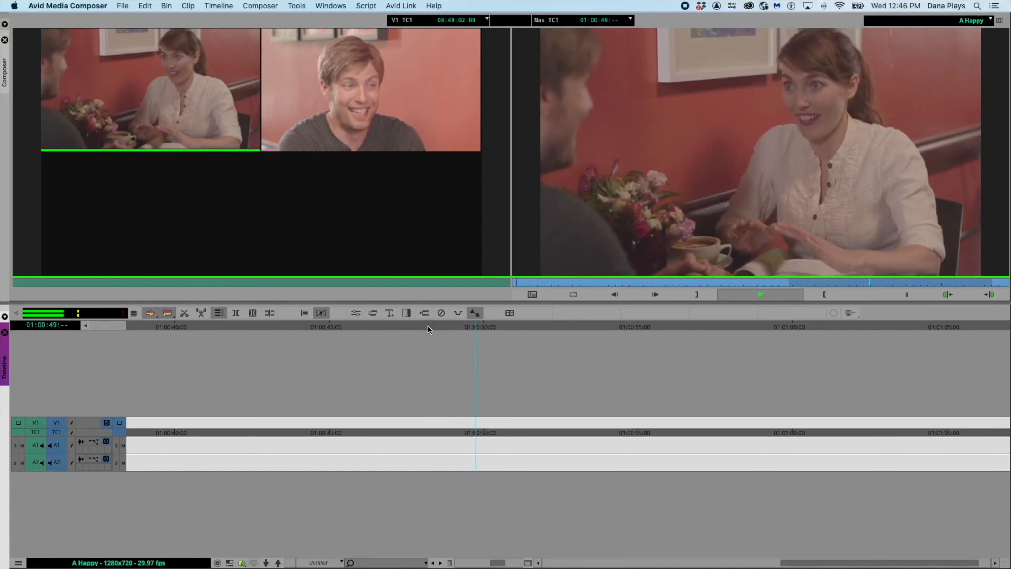
key("F10")
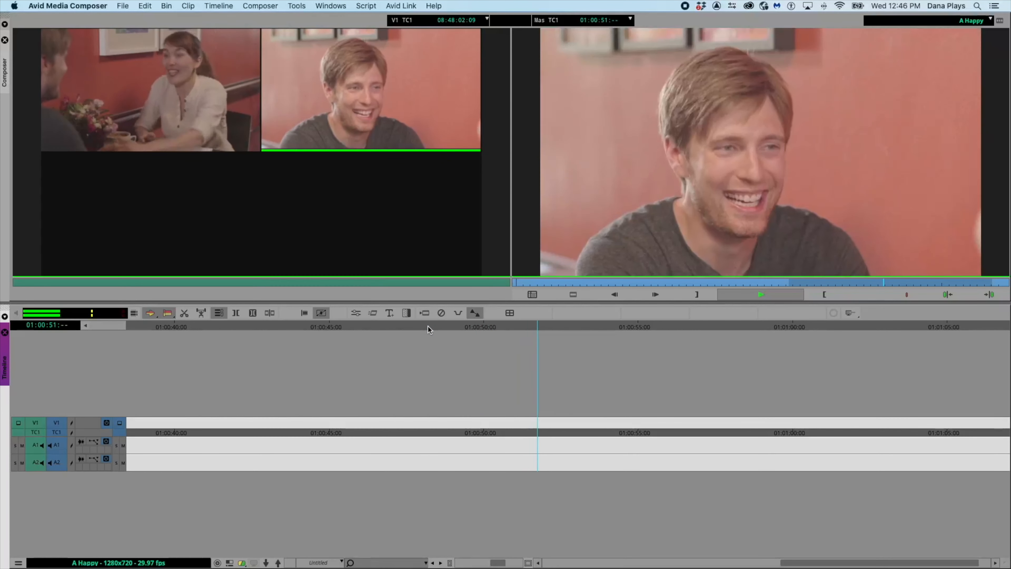
key("F9")
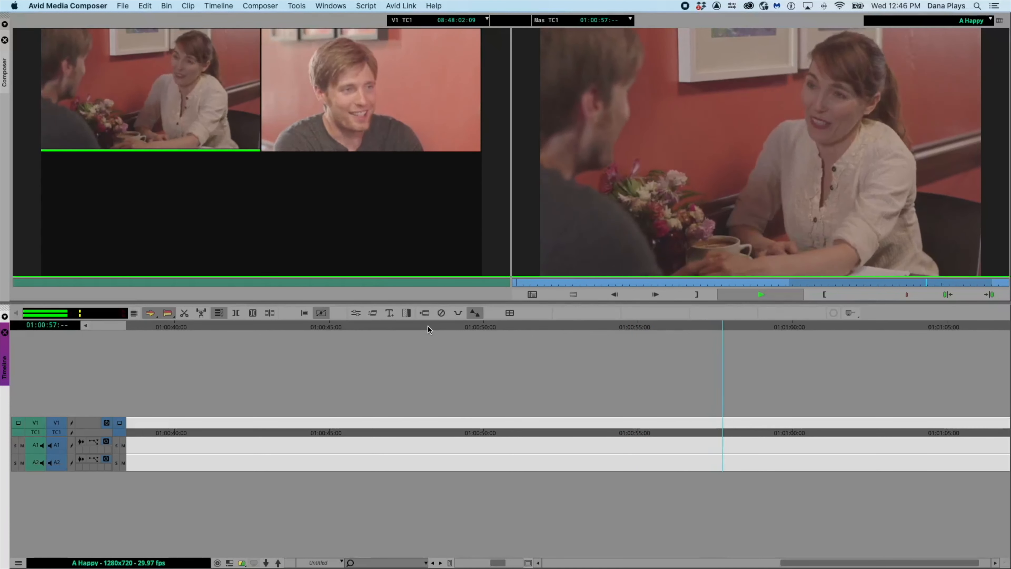
key("F10")
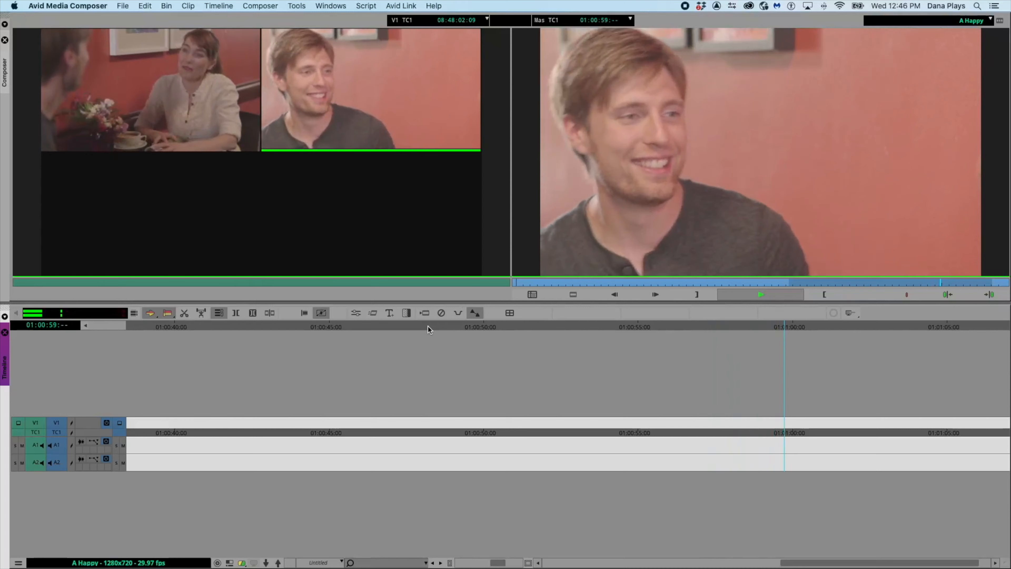
key("F9")
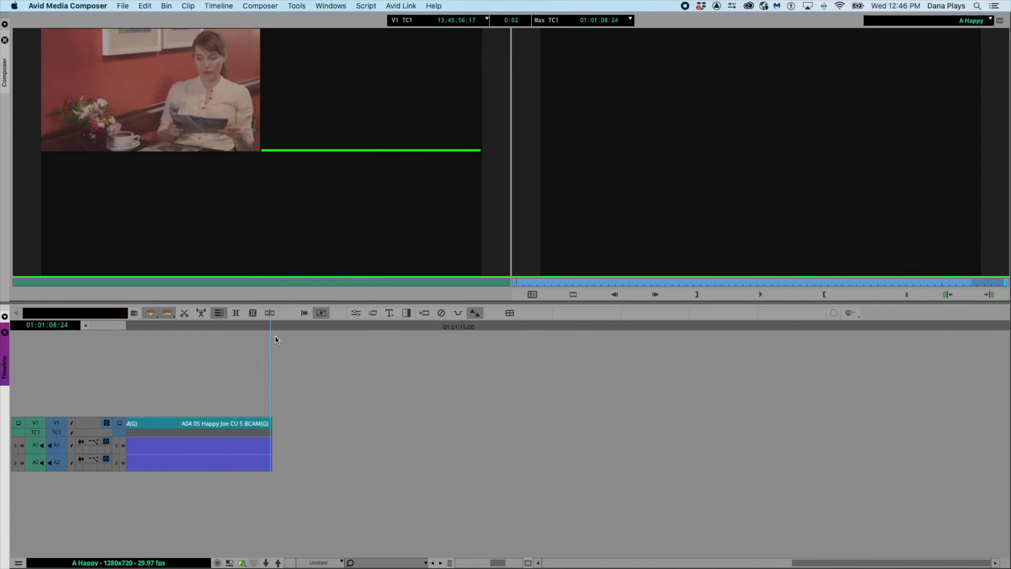
Park the playhead at 01:00:00:14 near the sequence's start and open the THE NEWS A Happy bin to review its clips.
scroll(276, 340, "left", 15)
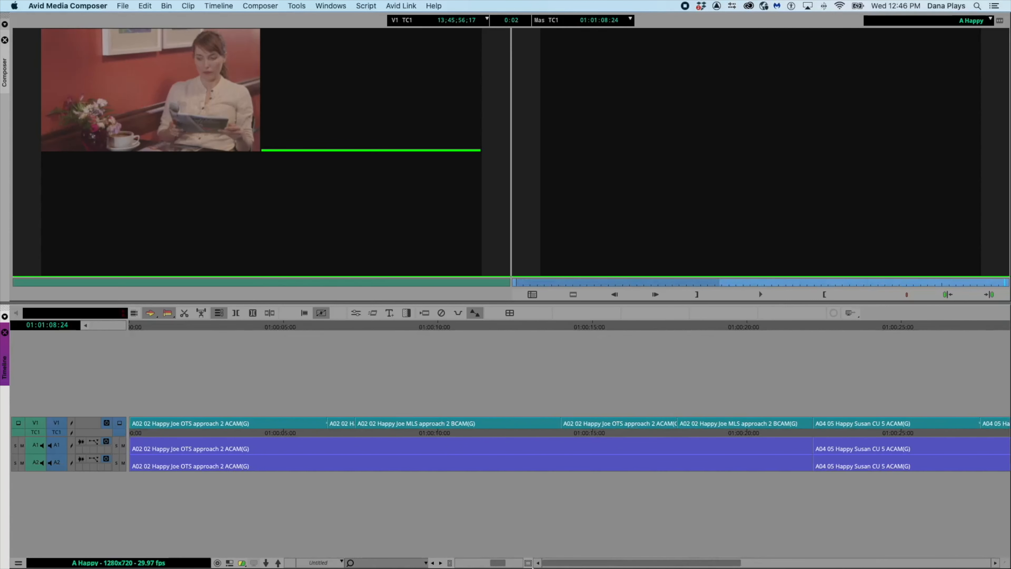
left_click_drag(133, 323, 144, 303)
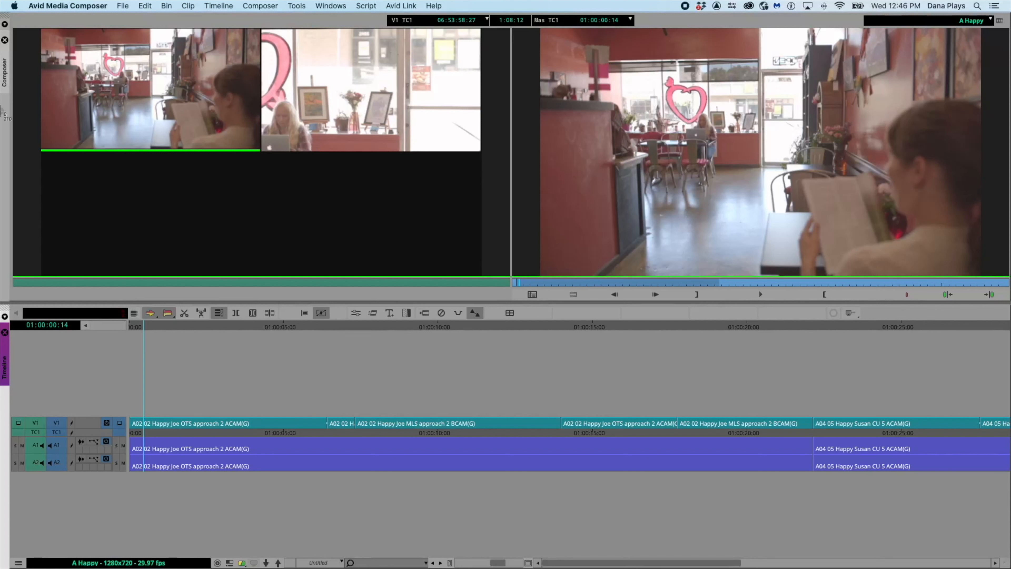
left_click_drag(13, 23, 695, 442)
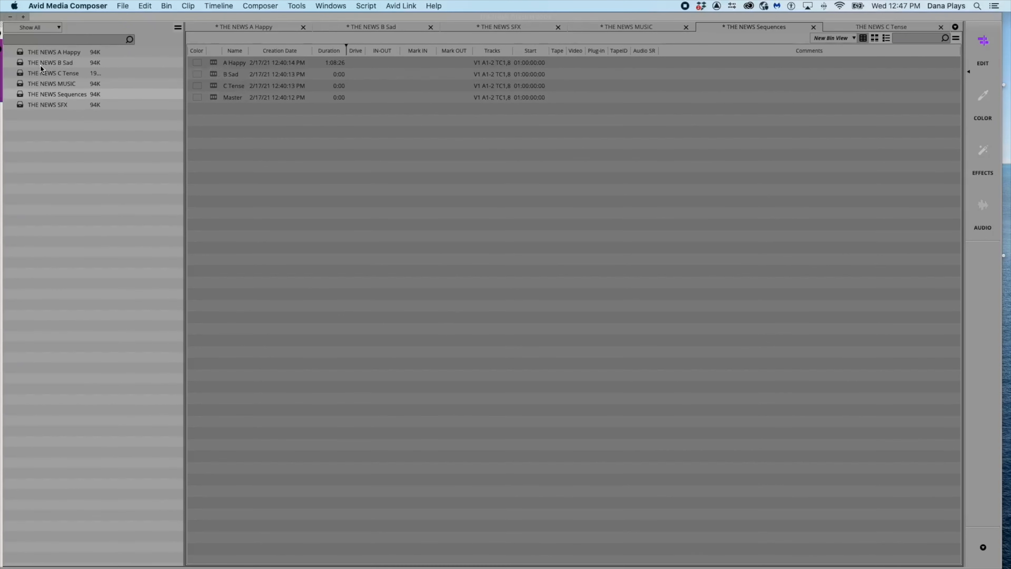
double_click(20, 54)
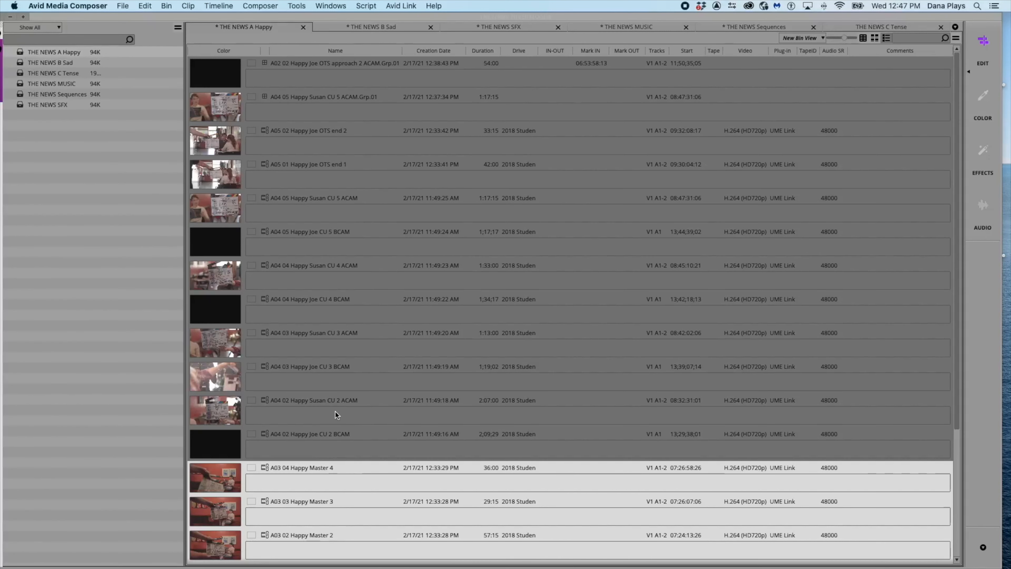
scroll(310, 403, "down", 5)
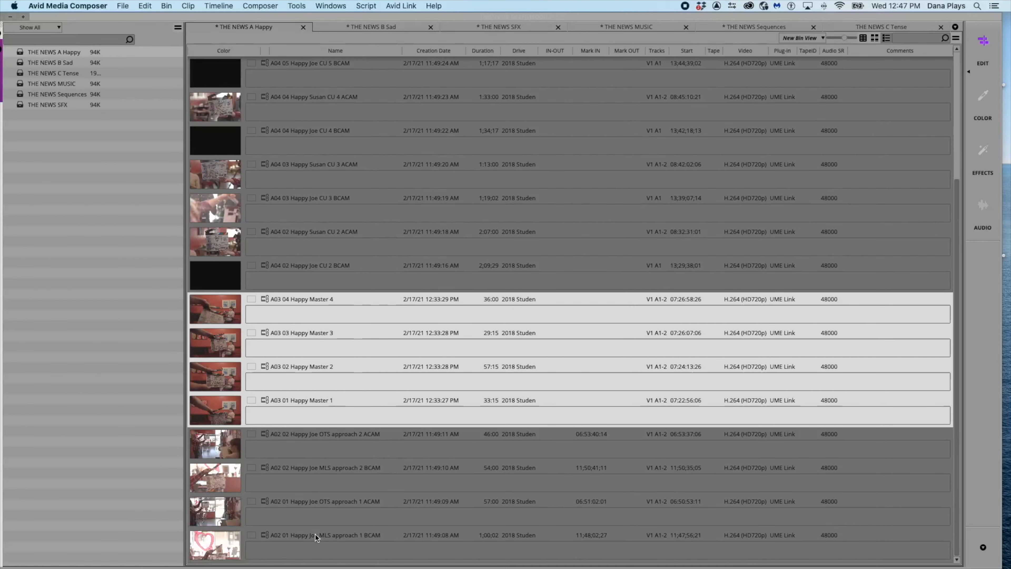
scroll(313, 469, "up", 5)
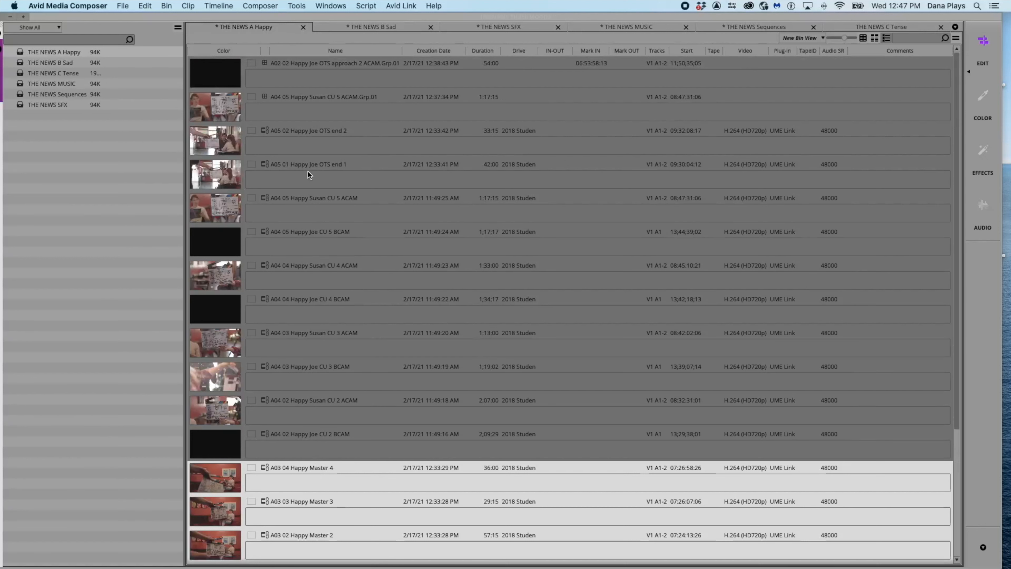
left_click(301, 131)
left_click(279, 167)
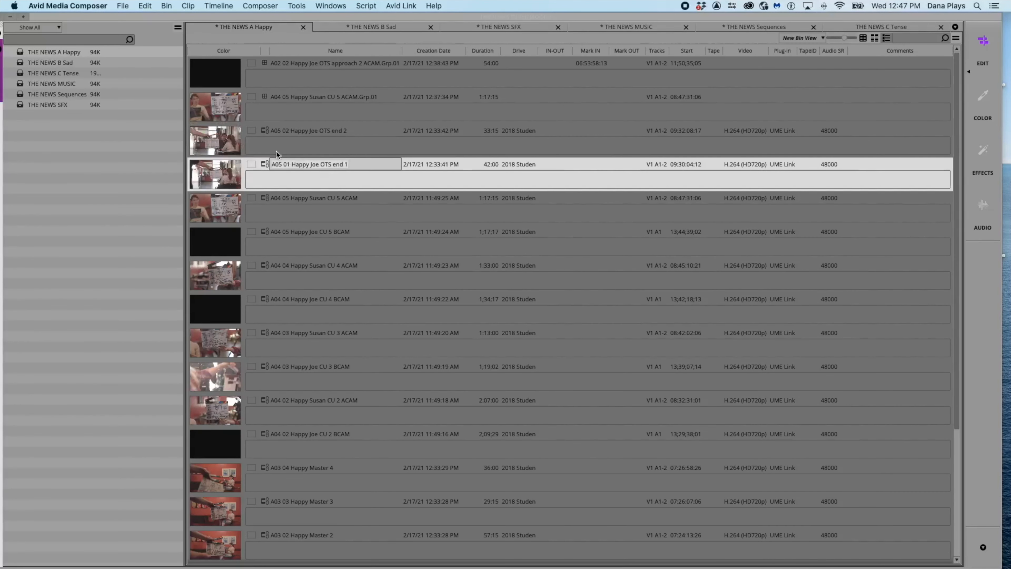
left_click(273, 138, "shift")
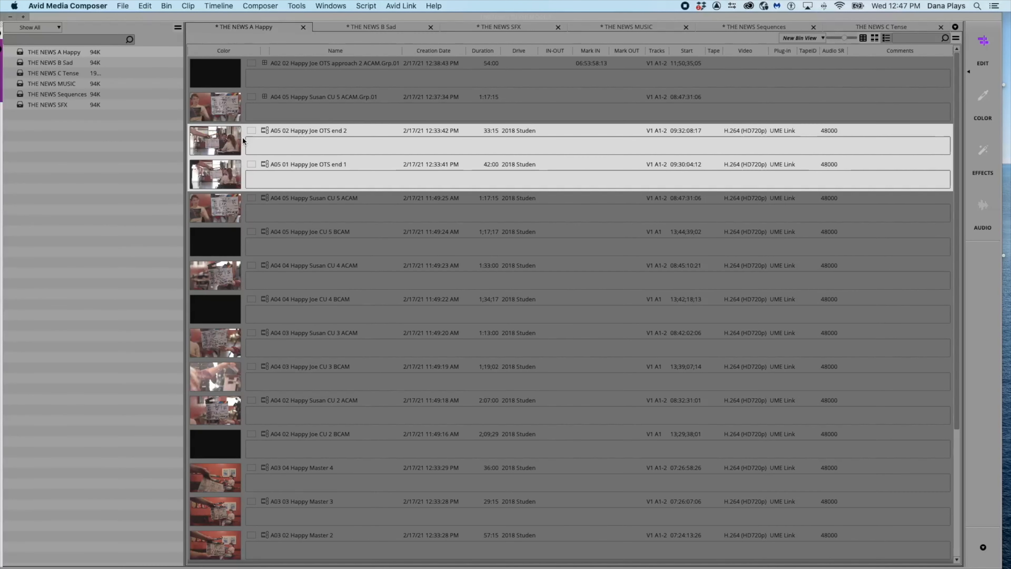
right_click(221, 133)
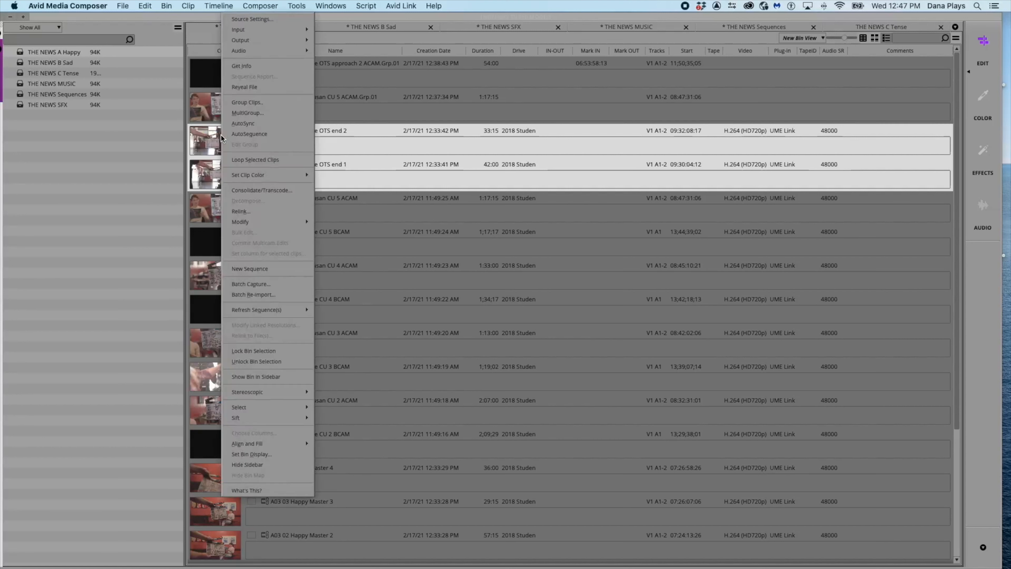
left_click(233, 104)
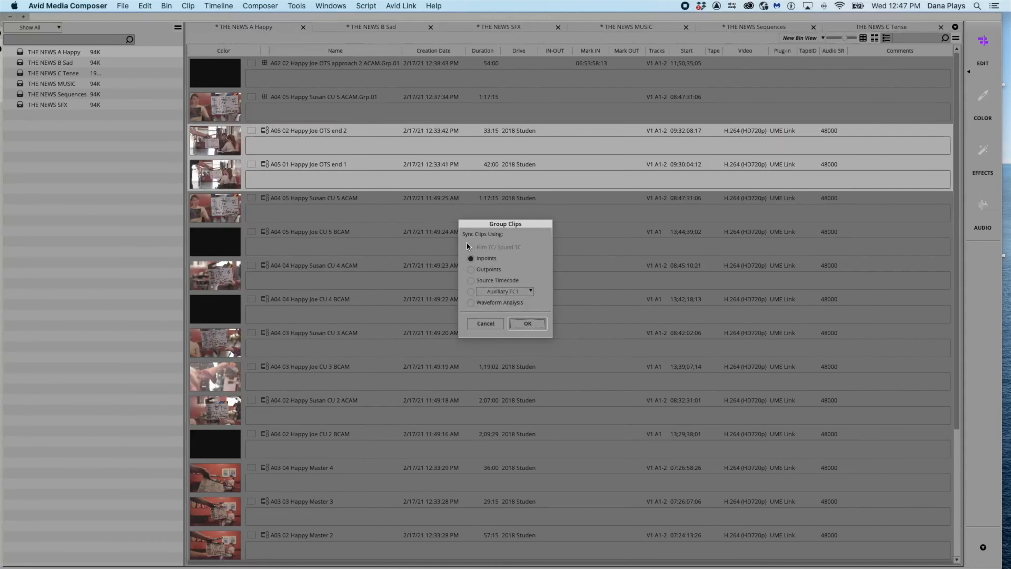
left_click(485, 324)
Load the A05 02 Happy Joe OTS end 2 and A05 01 Happy Joe OTS end 1 clips as sources and show end 1.
left_click(213, 142)
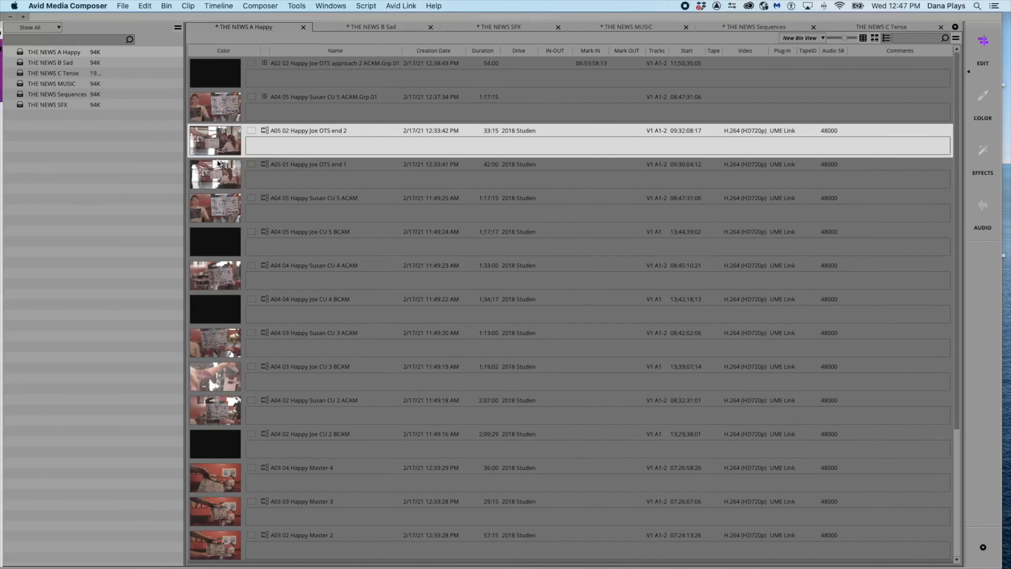
key("Down")
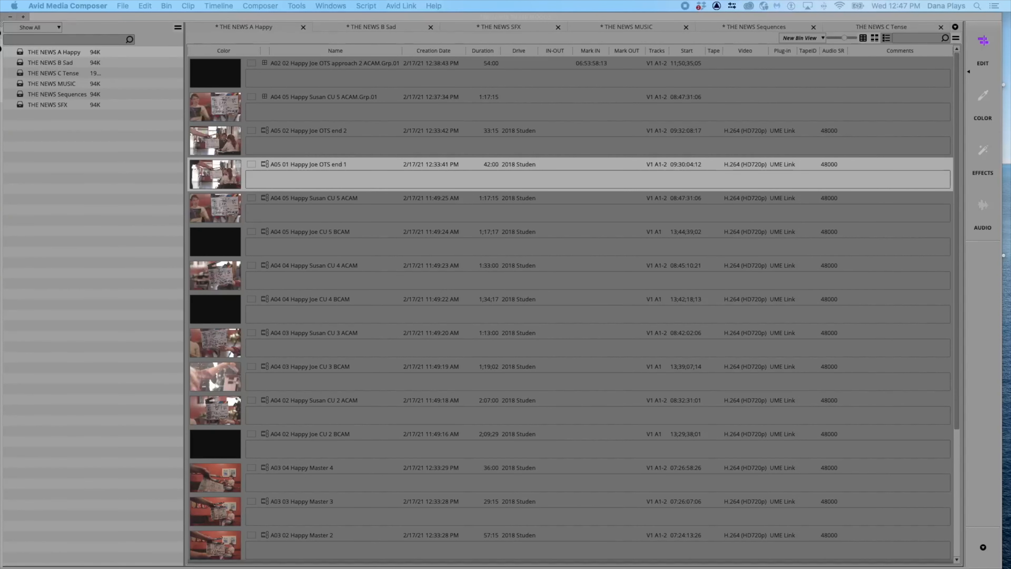
key("Return")
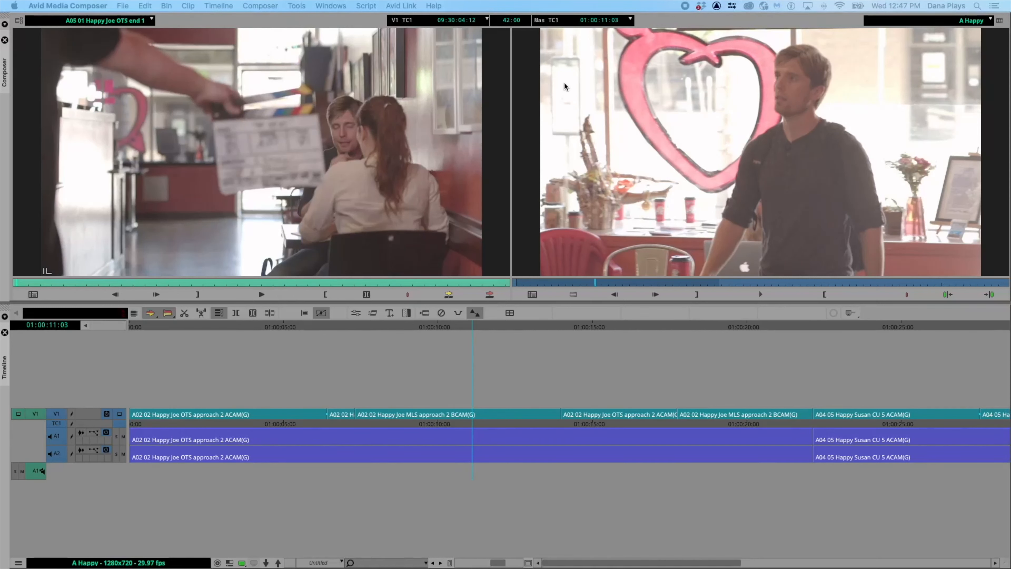
scroll(563, 352, "right", 10)
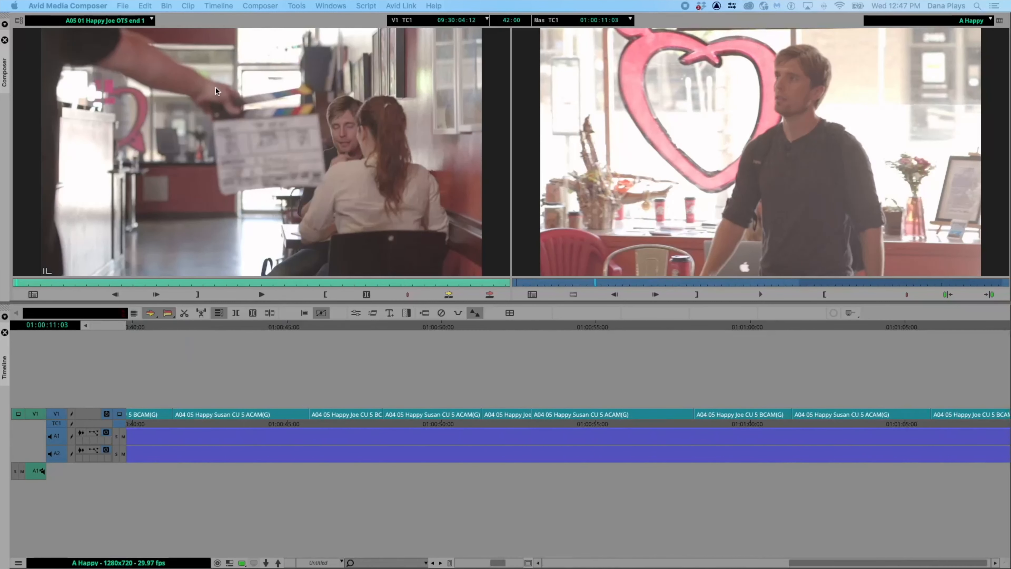
left_click(152, 19)
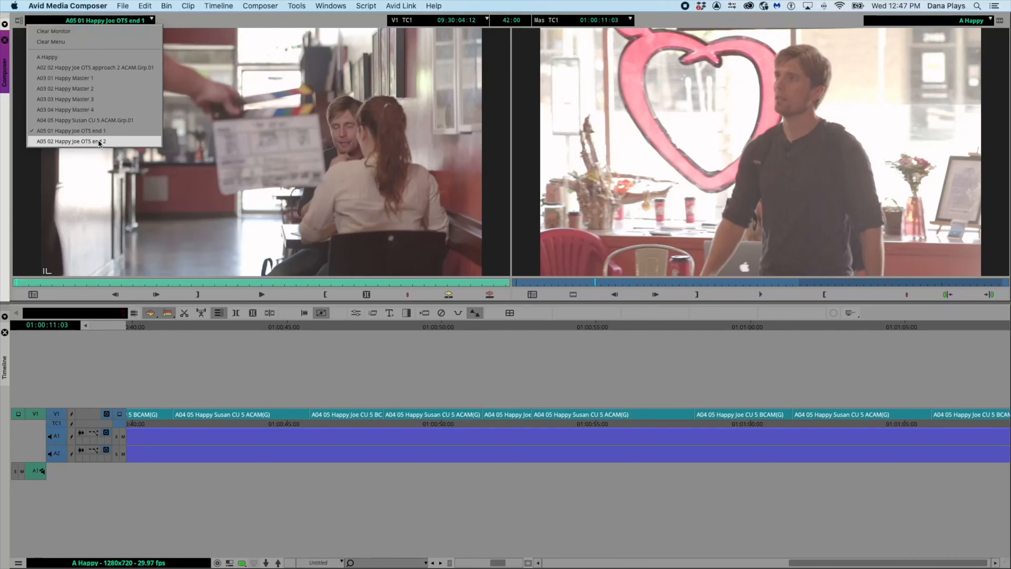
left_click(95, 132)
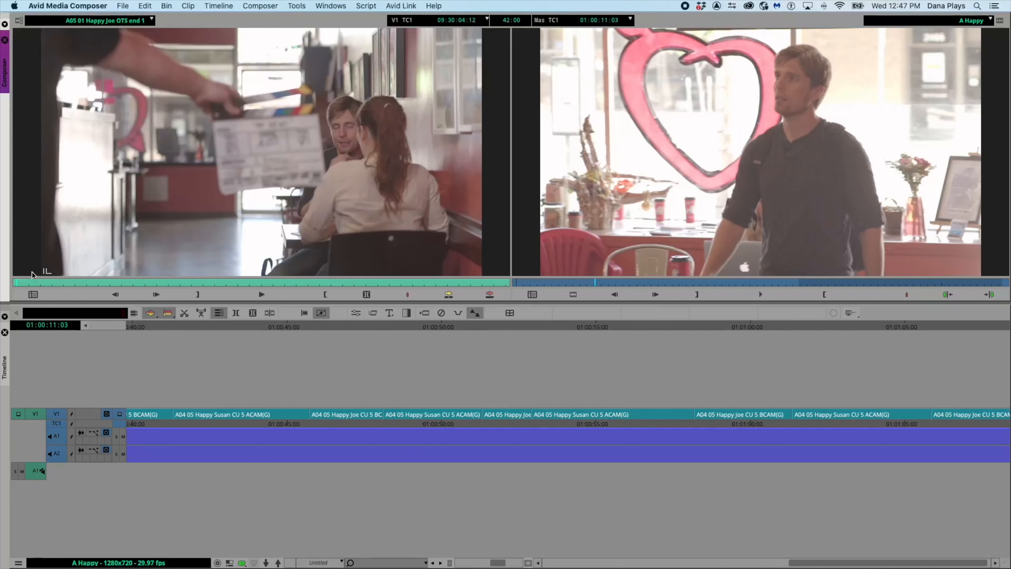
Scrub through A05 01 Happy Joe OTS end 1 and mark an In point at 09:30:29:03, with the couple seated together.
left_click(215, 282)
left_click_drag(214, 279, 304, 282)
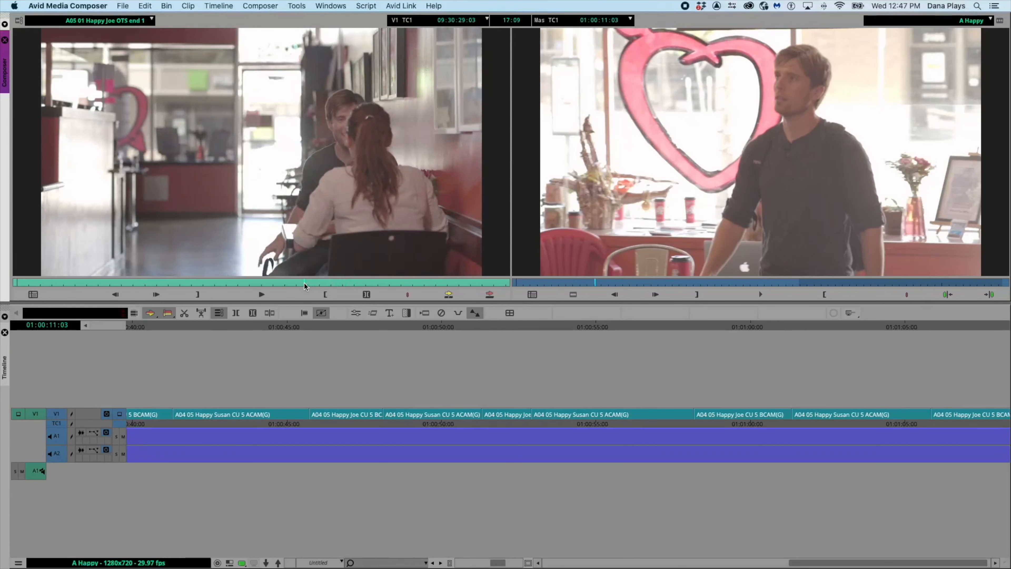
key("i")
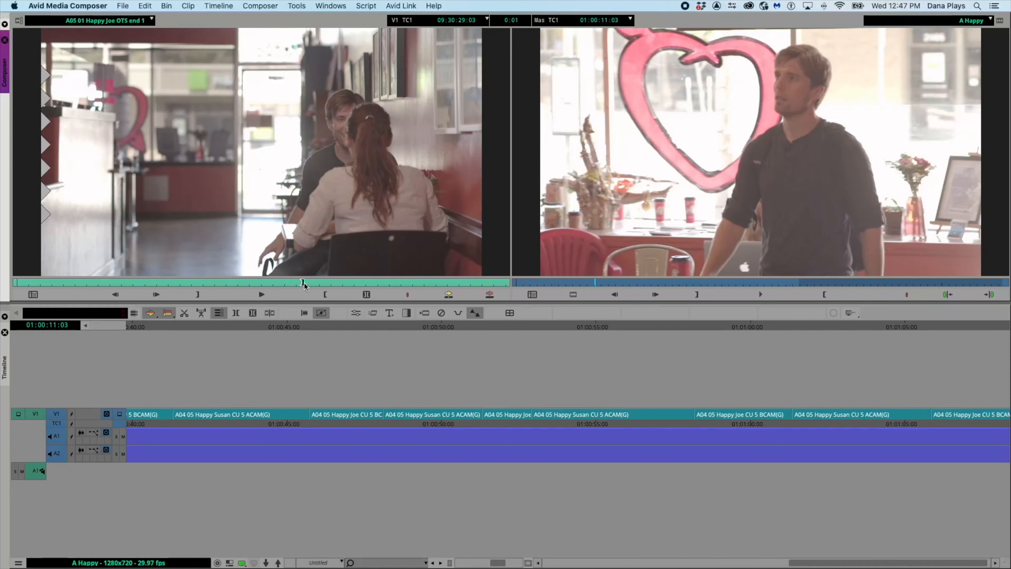
Splice A05 01 Happy Joe OTS end 1 from its In point onto the end of the A Happy sequence at 01:01:08:26.
left_click(677, 329)
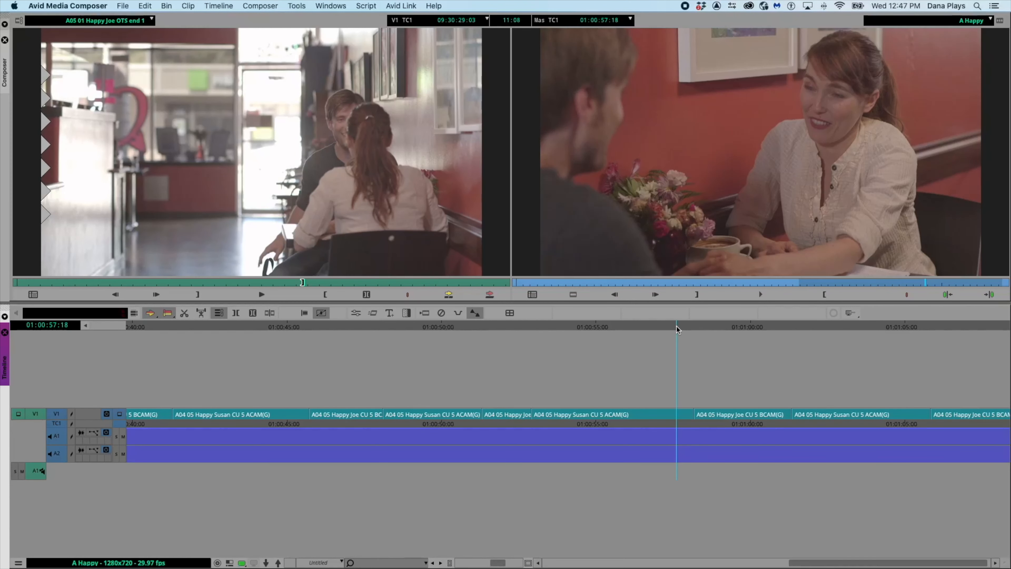
key("End")
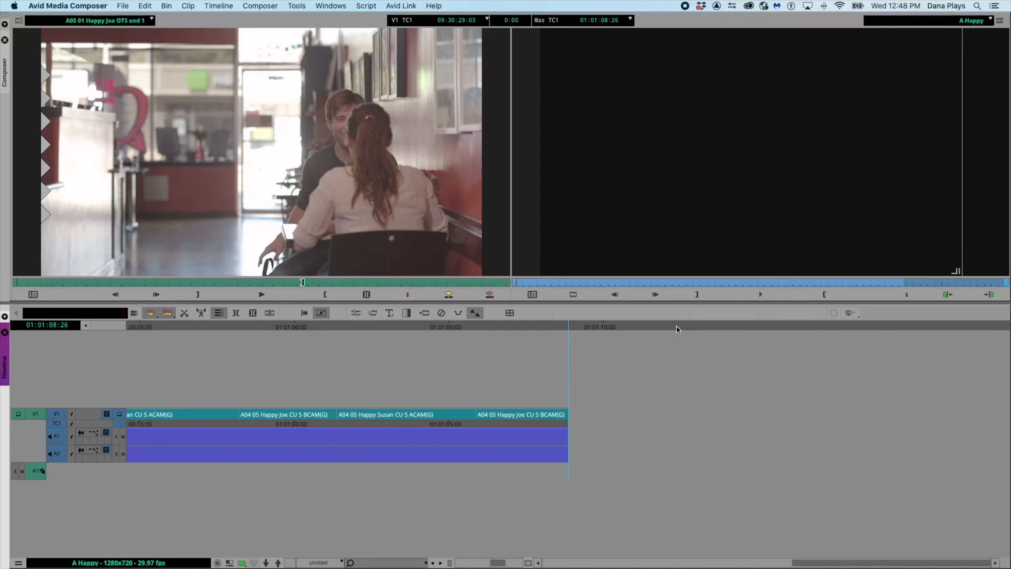
left_click(449, 295)
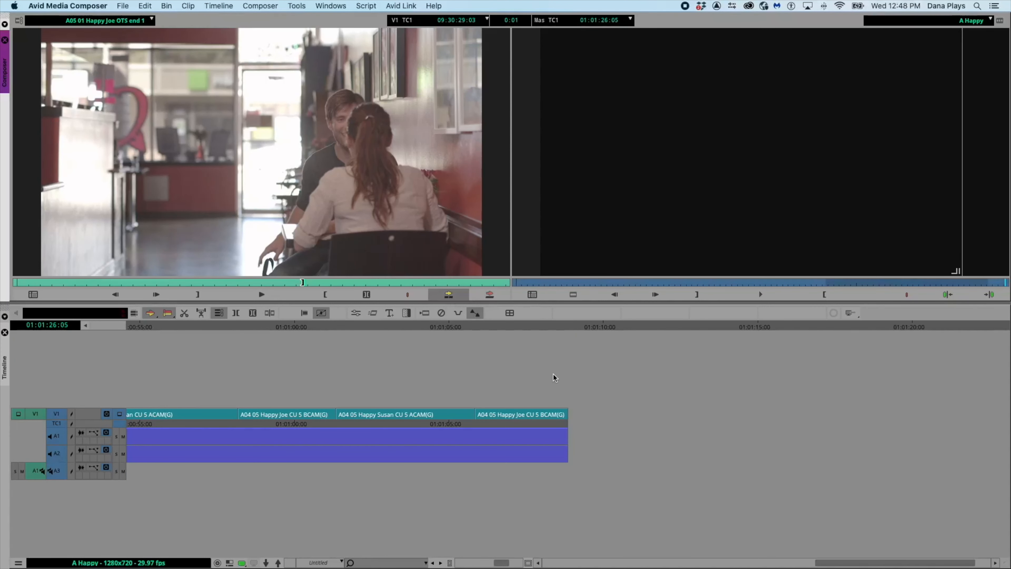
scroll(601, 433, "left", 10)
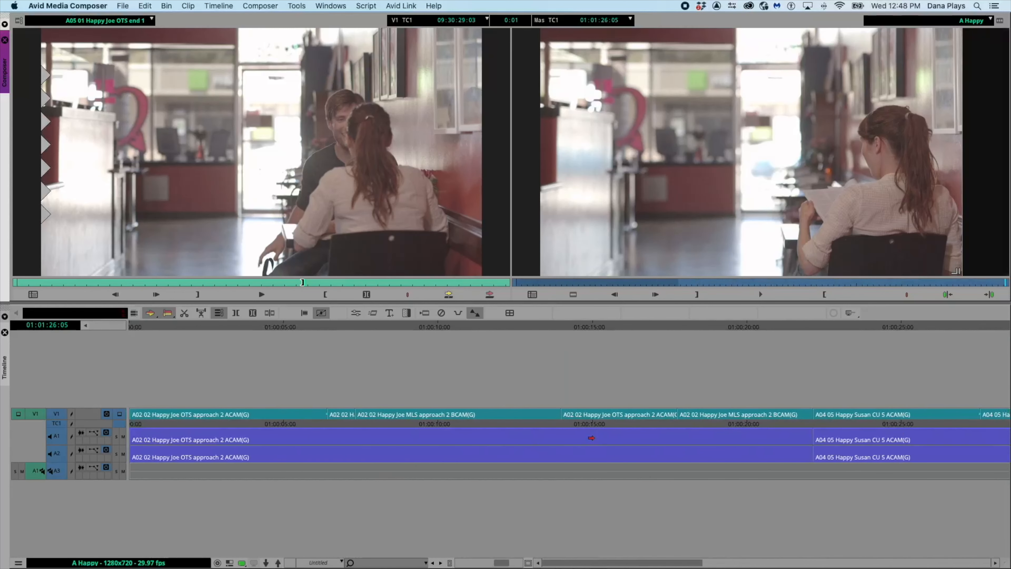
Park the playhead at the start of the A Happy sequence and review its tracks through to the OTS end shot.
left_click(130, 328)
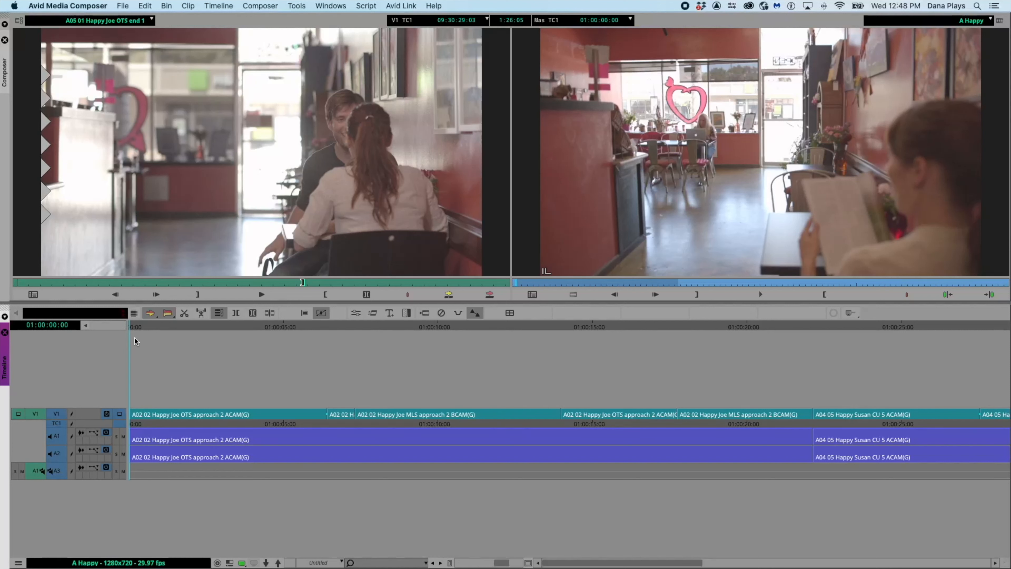
left_click(130, 324)
right_click(155, 353)
mouse_move(172, 254)
left_click(303, 357)
scroll(333, 370, "right", 20)
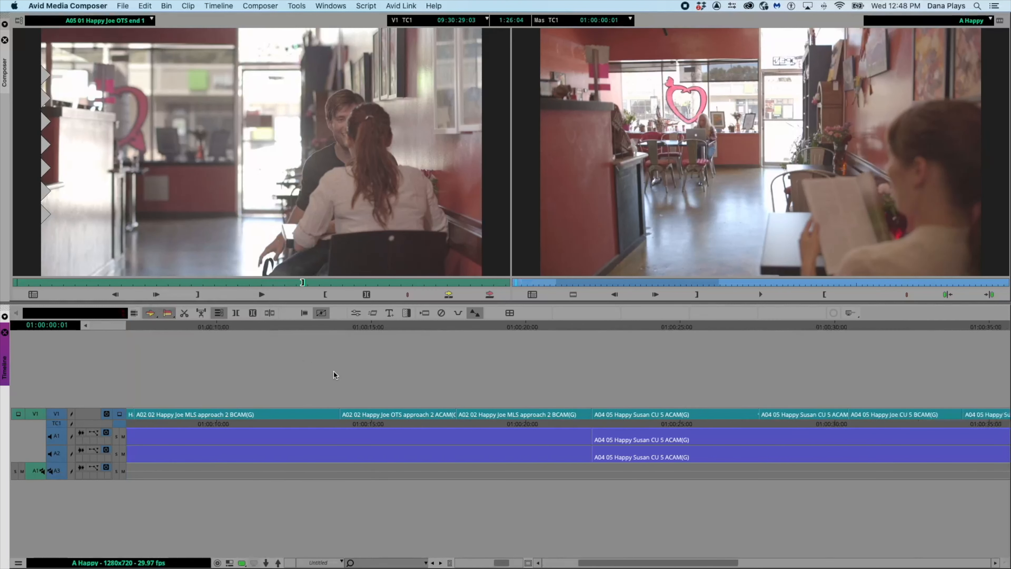
scroll(334, 371, "right", 10)
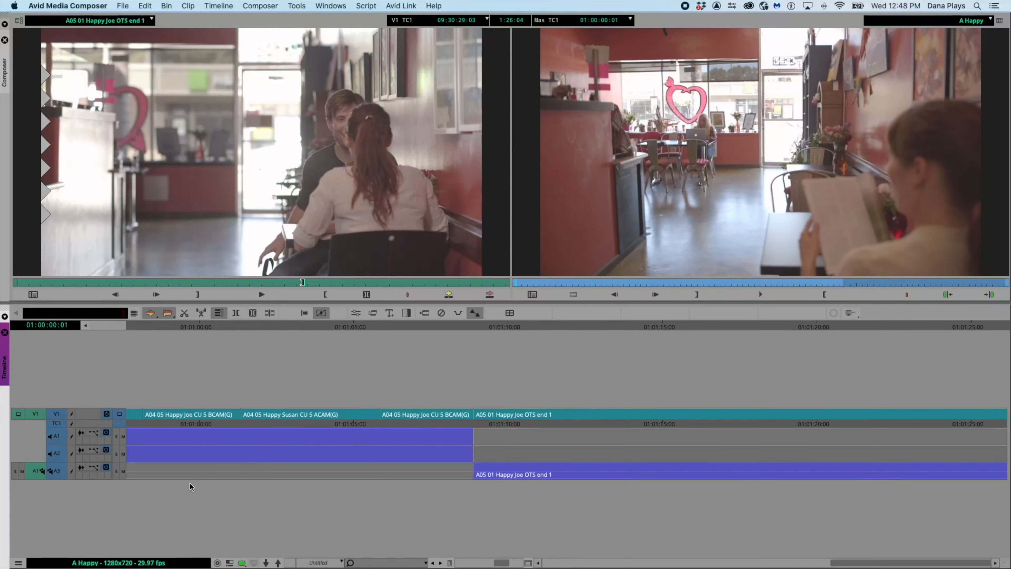
scroll(471, 530, "left", 20)
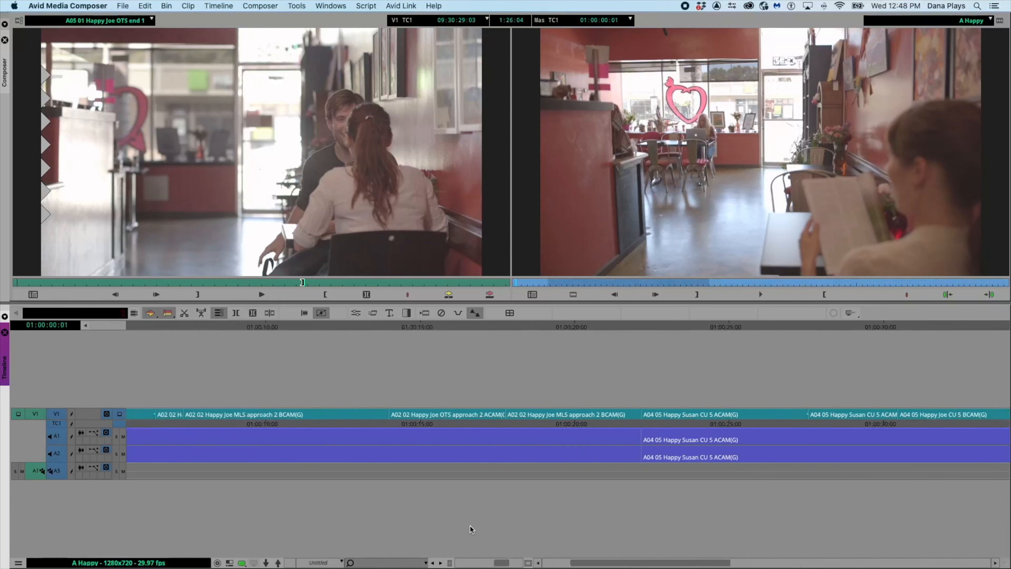
Add a stereo audio track to the sequence and try to patch source A1 to the new A4 track.
right_click(152, 353)
mouse_move(174, 249)
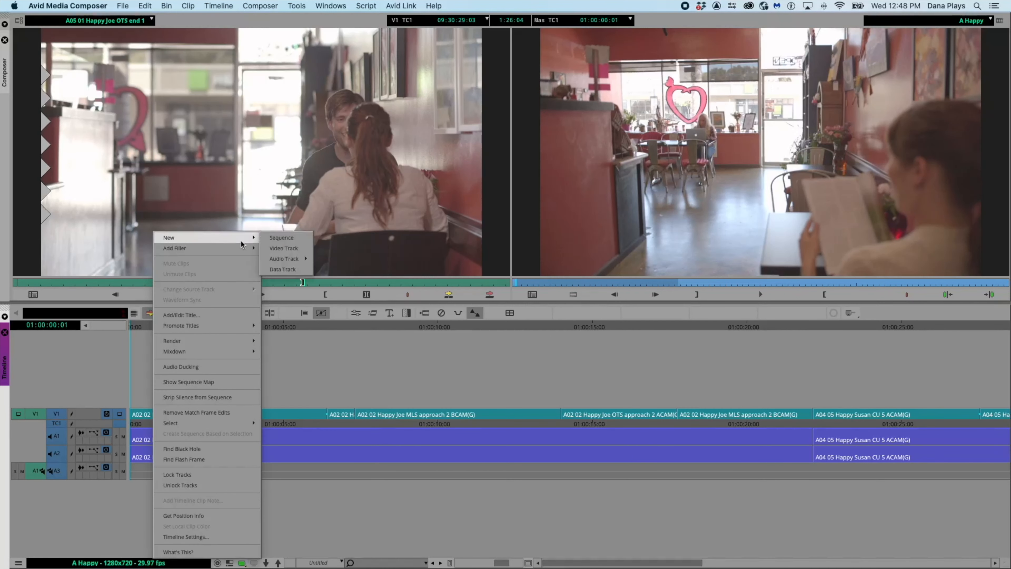
mouse_move(280, 262)
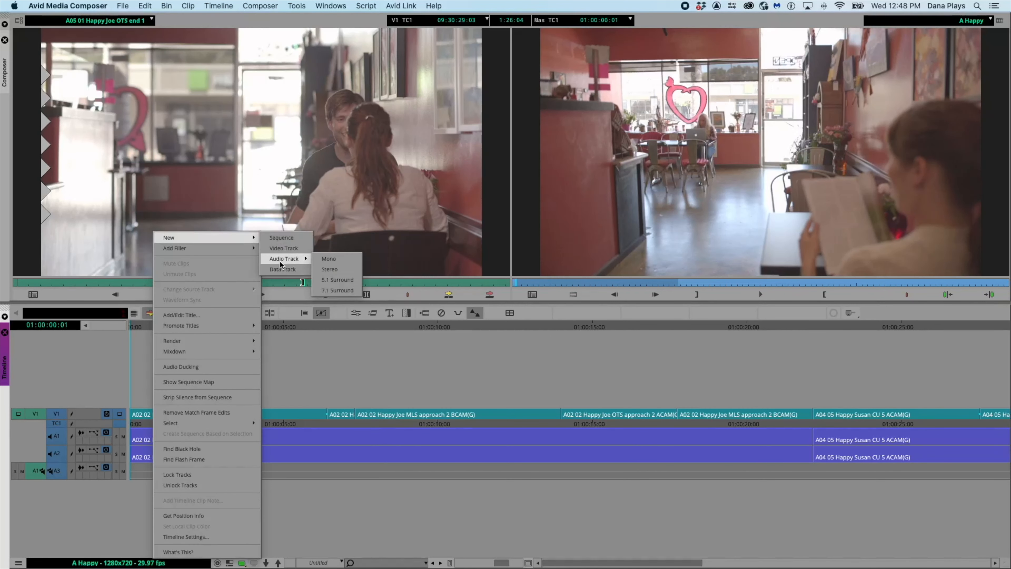
left_click(326, 270)
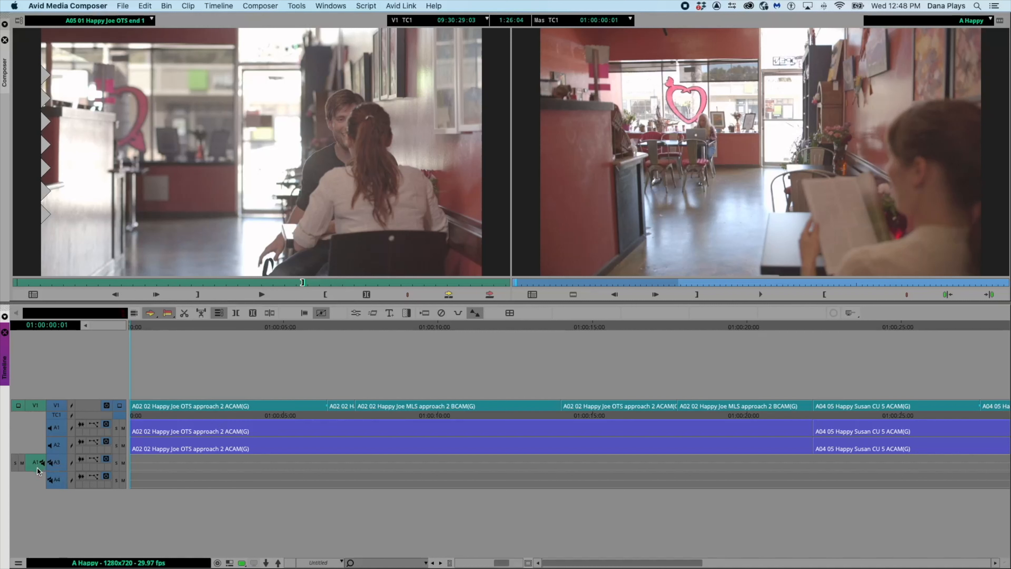
left_click_drag(39, 463, 58, 482)
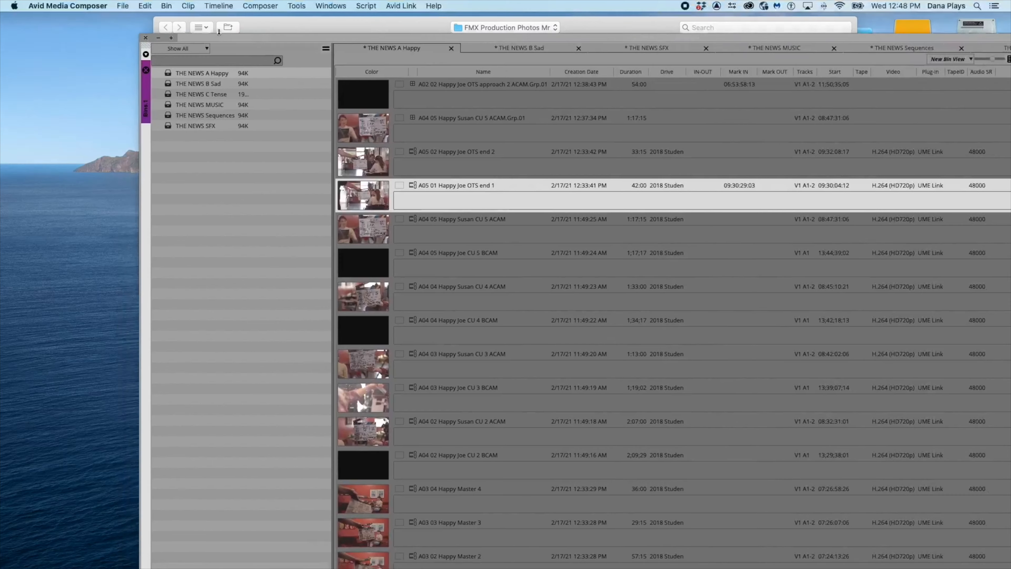
Reposition the bin window, open the THE NEWS MUSIC bin and load 405370_Sunny Sunday.wav as the source.
left_click_drag(227, 40, 199, 20)
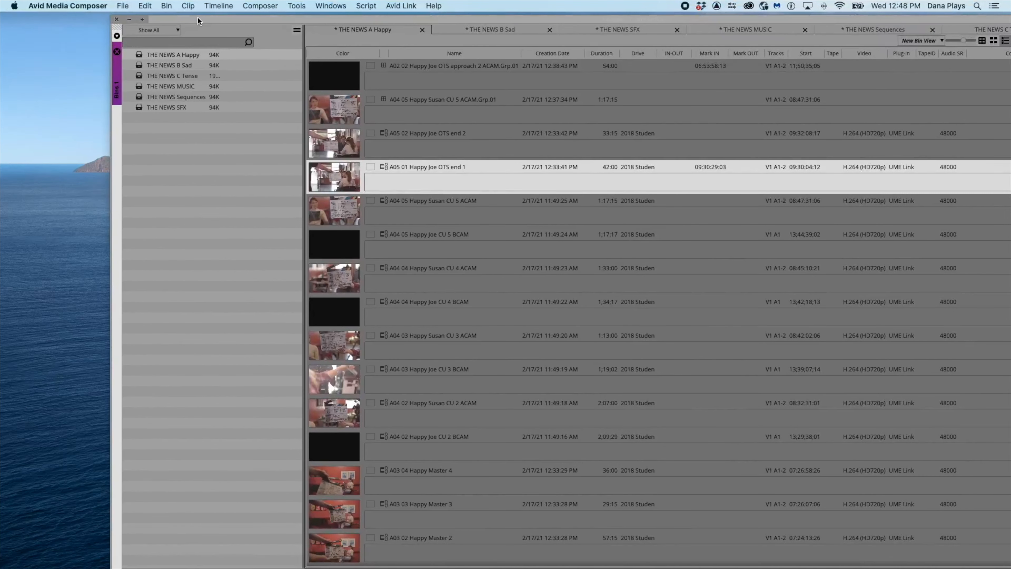
left_click(144, 86)
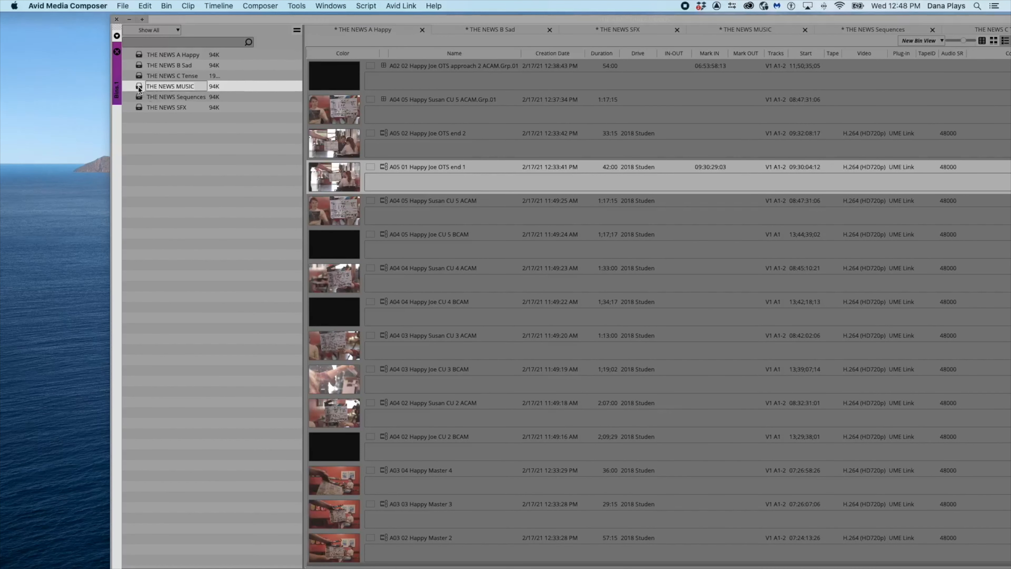
double_click(144, 88)
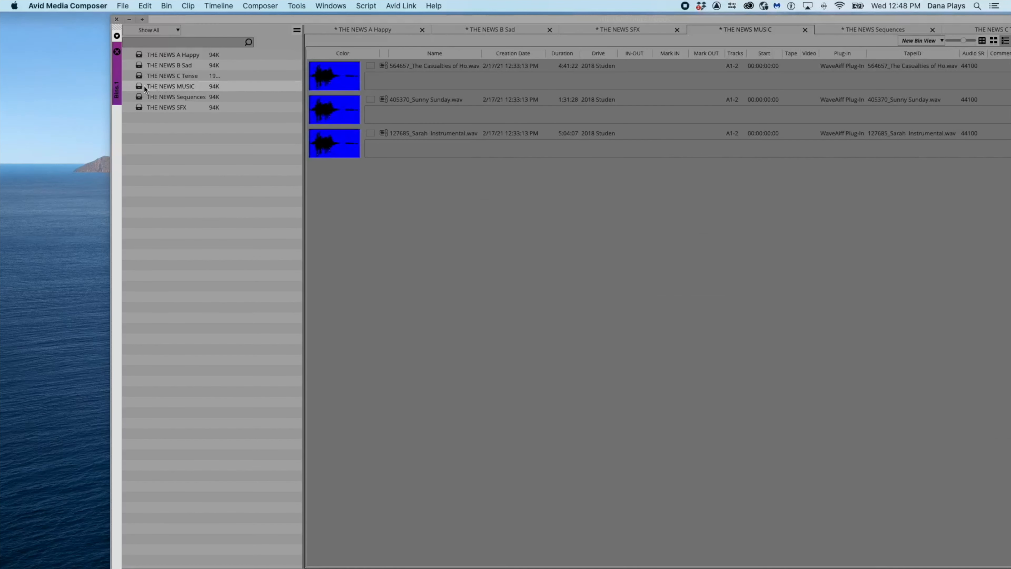
left_click(346, 99)
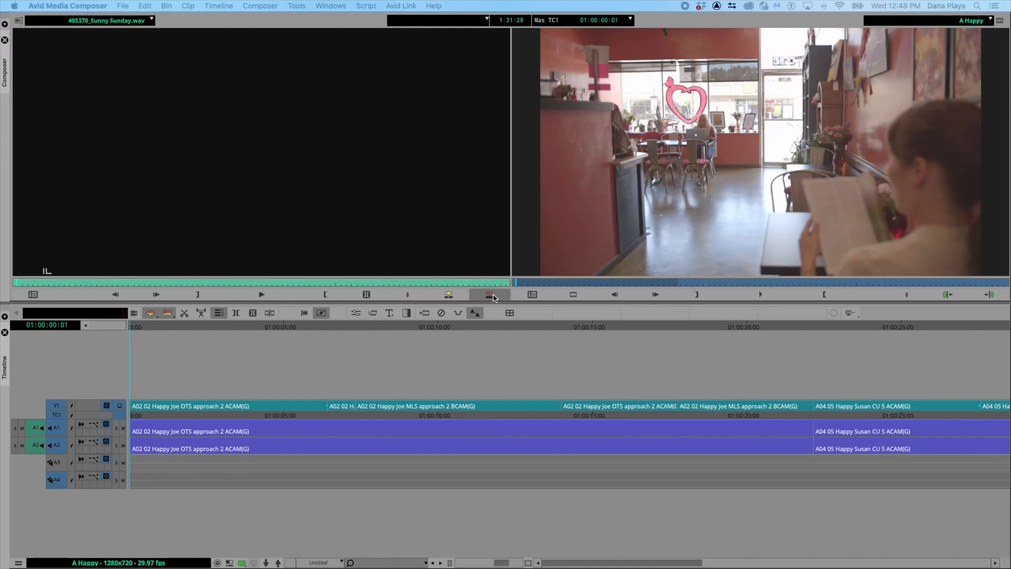
left_click(53, 485)
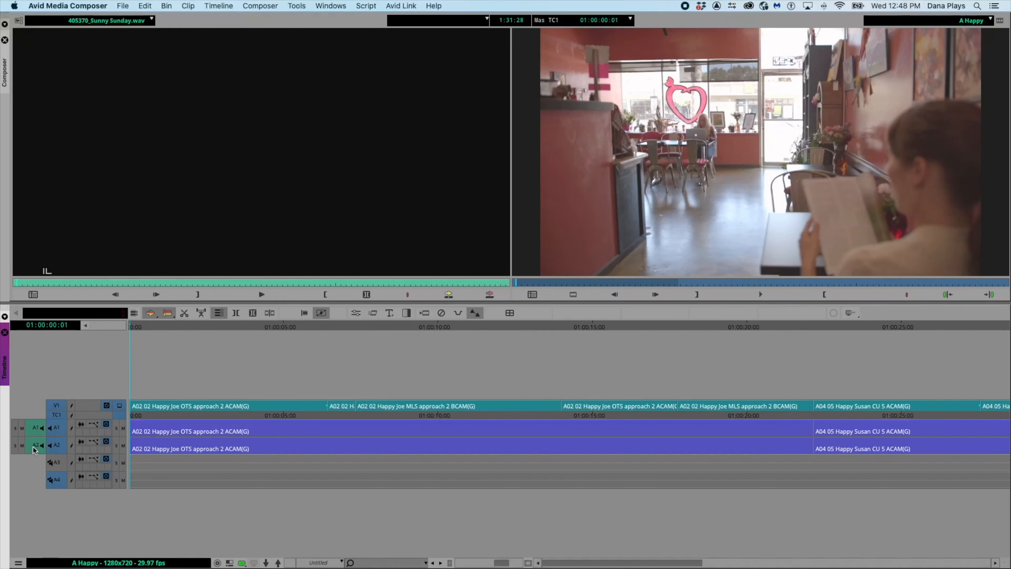
left_click(52, 465)
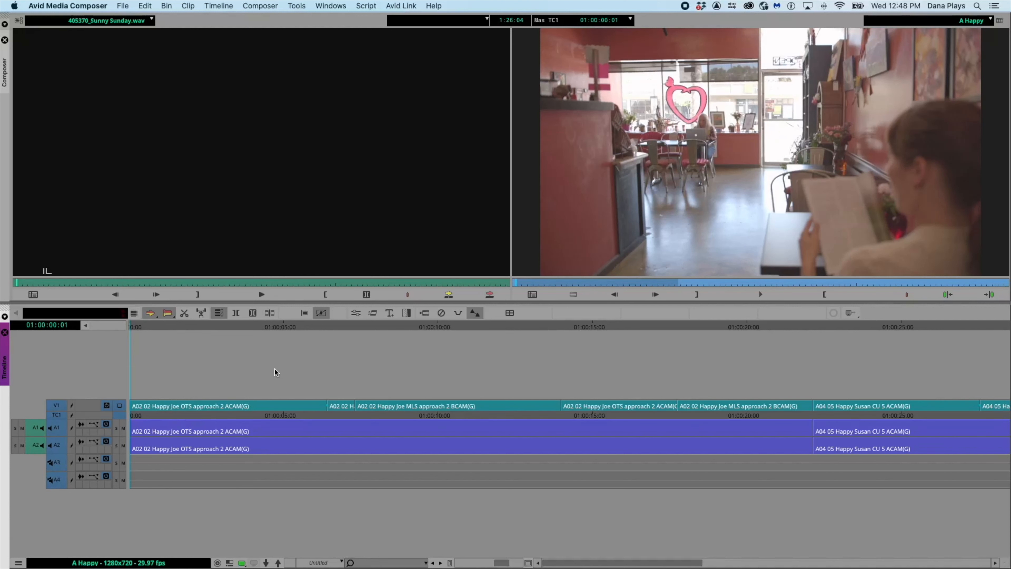
left_click(230, 563)
left_click(230, 563)
Try marking the sequence from 01:00:01:05 to 01:00:03:14 and marking the whole clip, and clear the marks.
left_click(165, 329)
key("o")
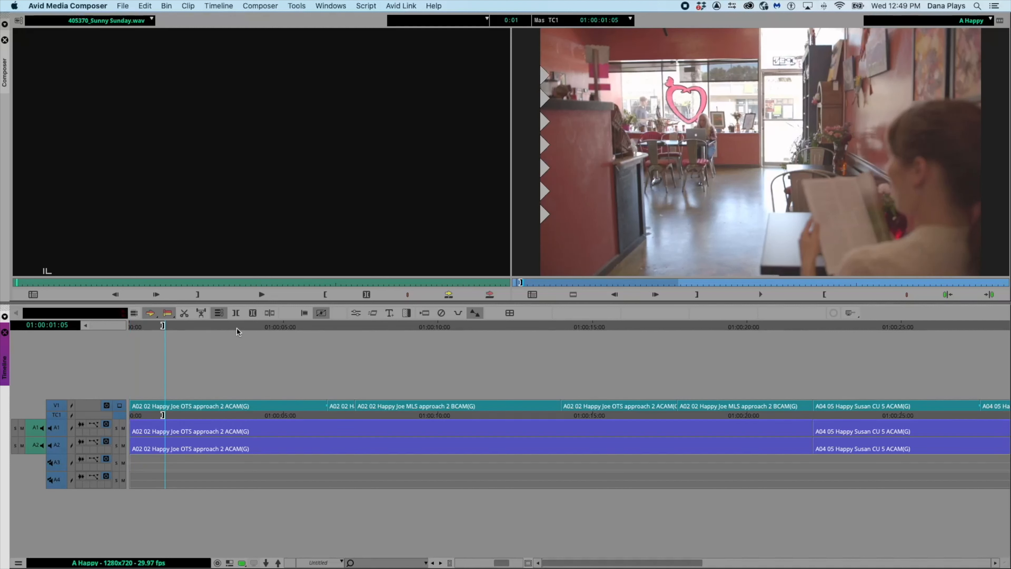
left_click(236, 328)
key("i")
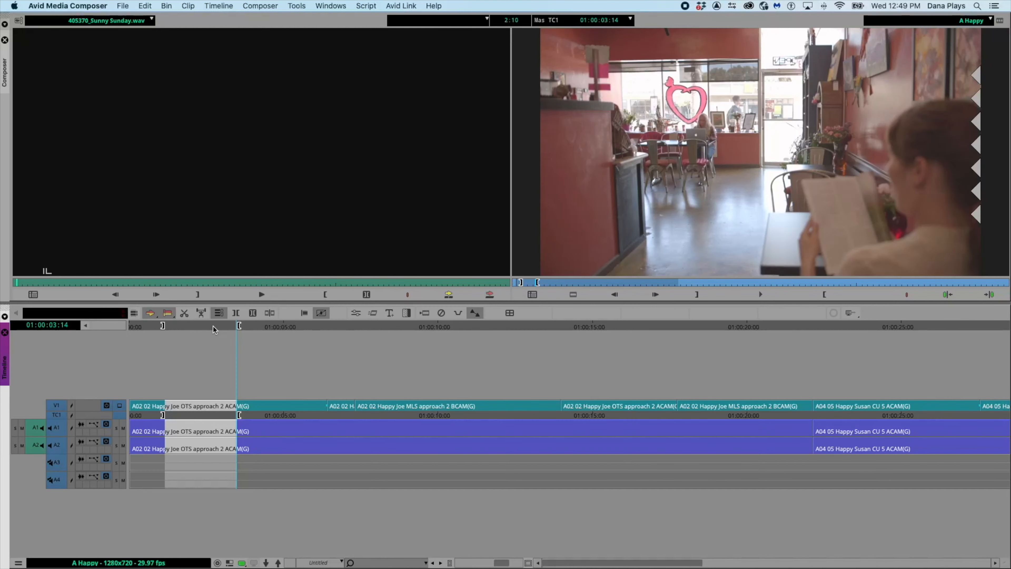
left_click(237, 314)
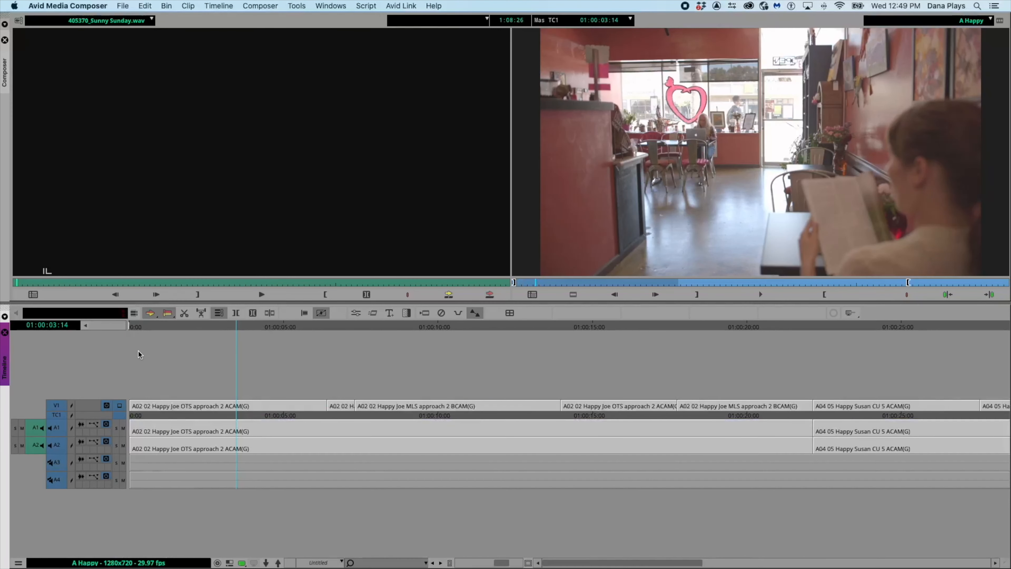
left_click(252, 315)
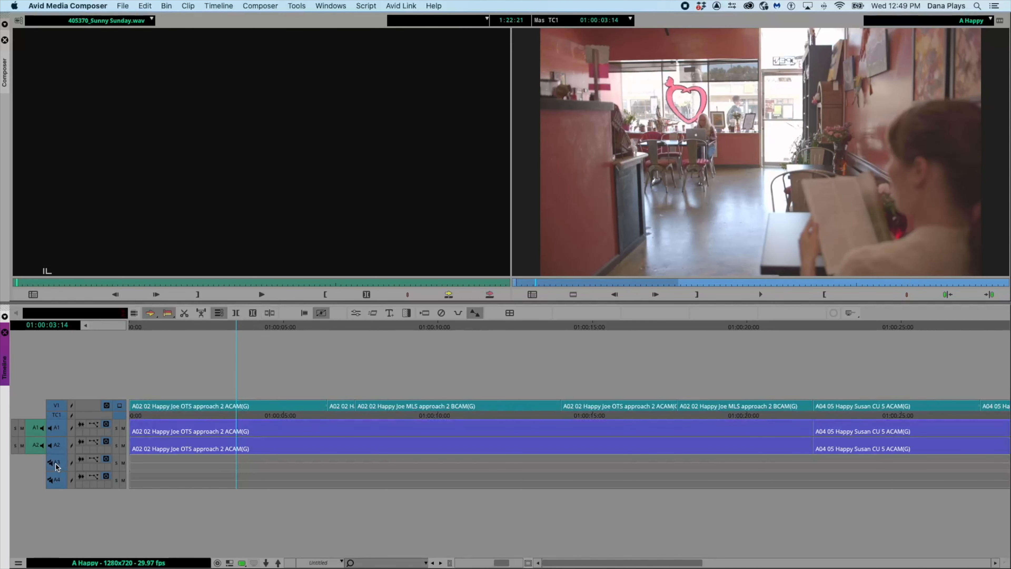
Deselect tracks A1 and A2 and edit 405370_Sunny Sunday.wav onto new A5 and A6 tracks at the sequence's start.
left_click(57, 444)
left_click(57, 430)
left_click_drag(163, 215, 129, 499)
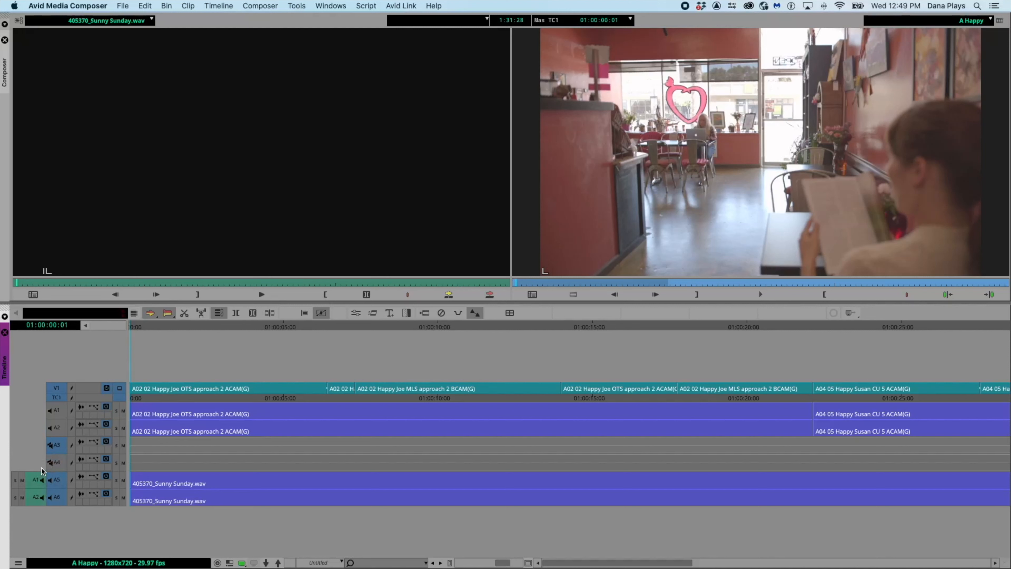
Try to delete the empty A4 track by selecting its filler in the sequence.
left_click(56, 462)
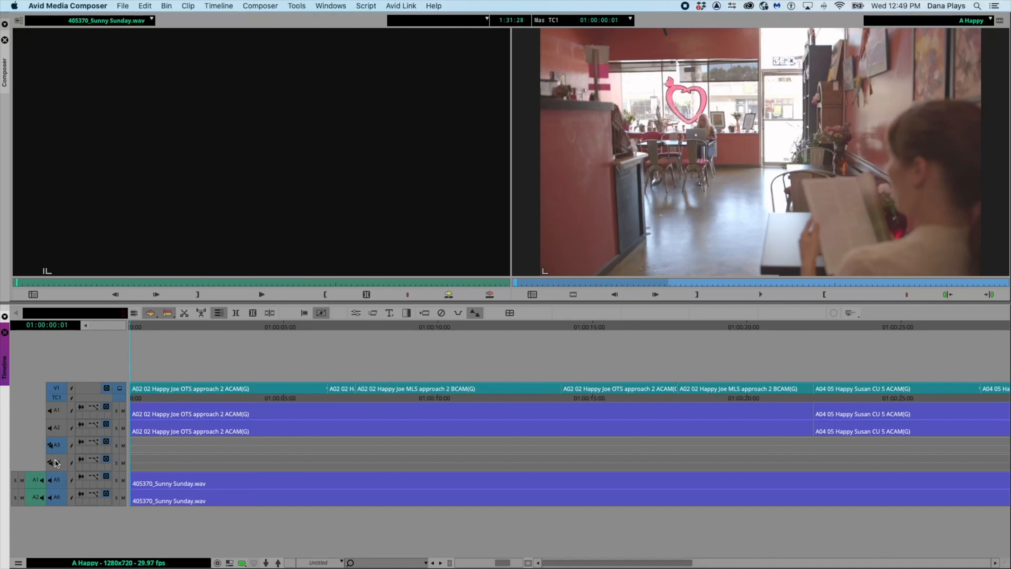
left_click(153, 459)
key("Delete")
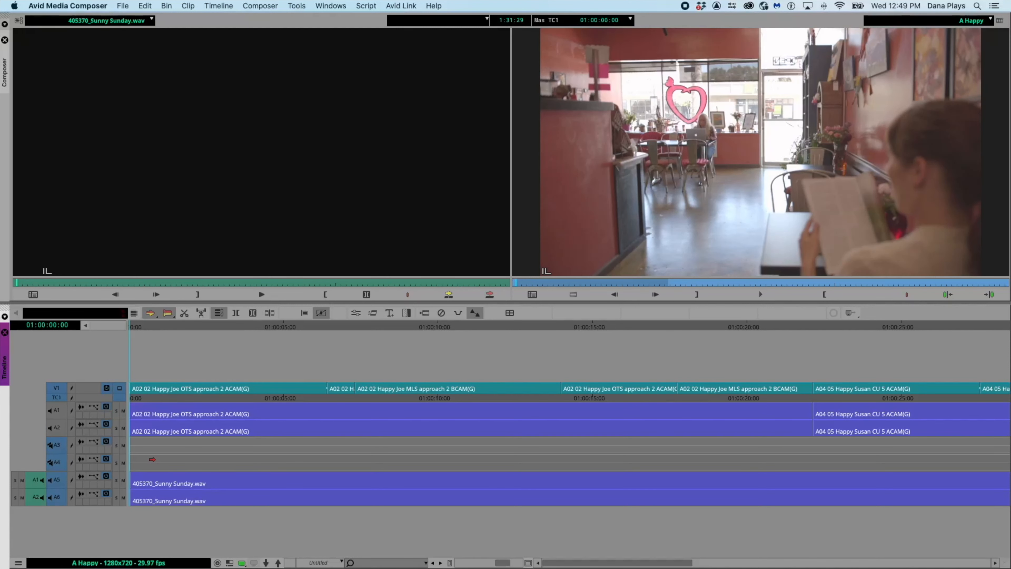
left_click(169, 463)
right_click(172, 464)
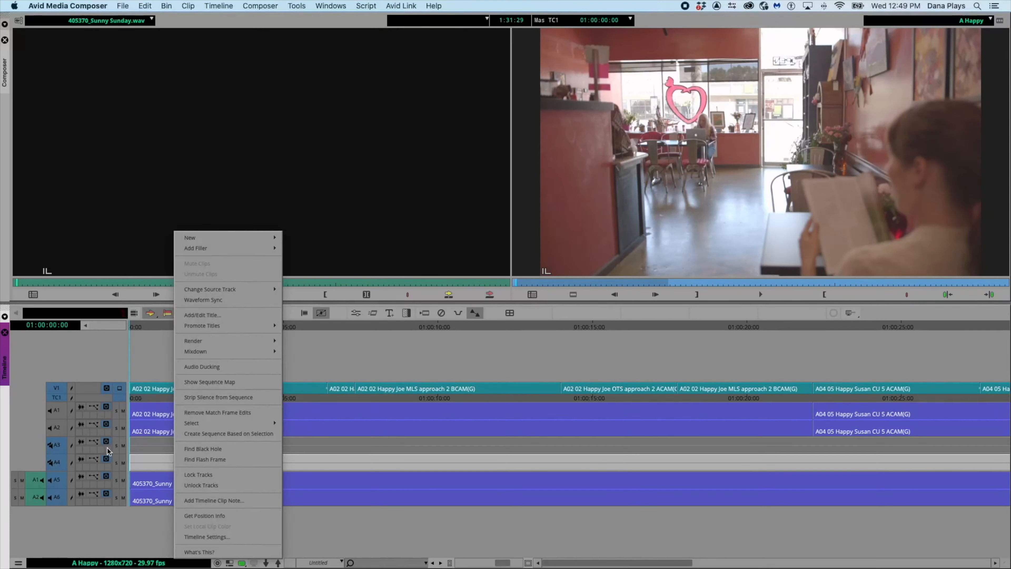
left_click(58, 463)
left_click(170, 463)
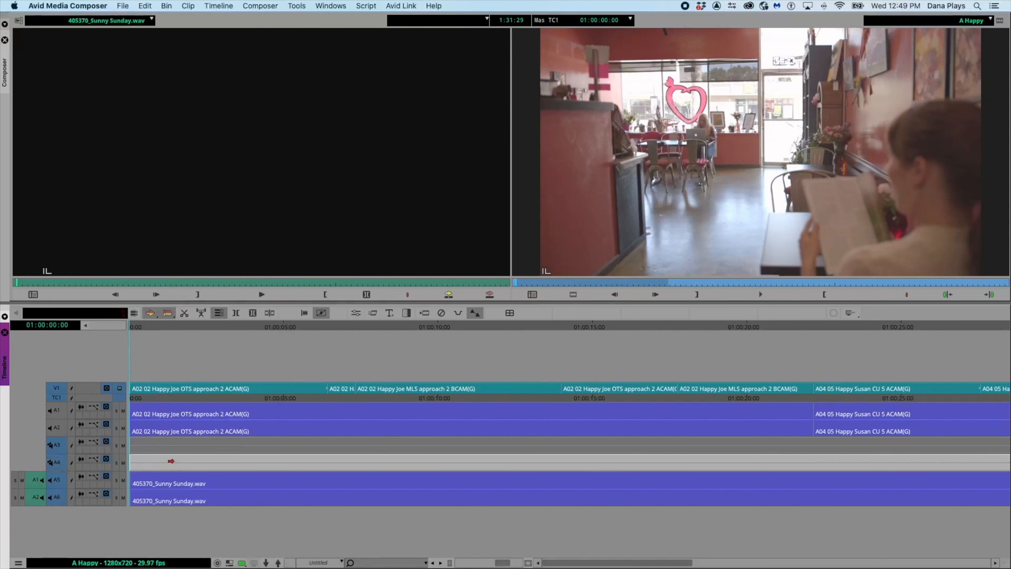
right_click(105, 349)
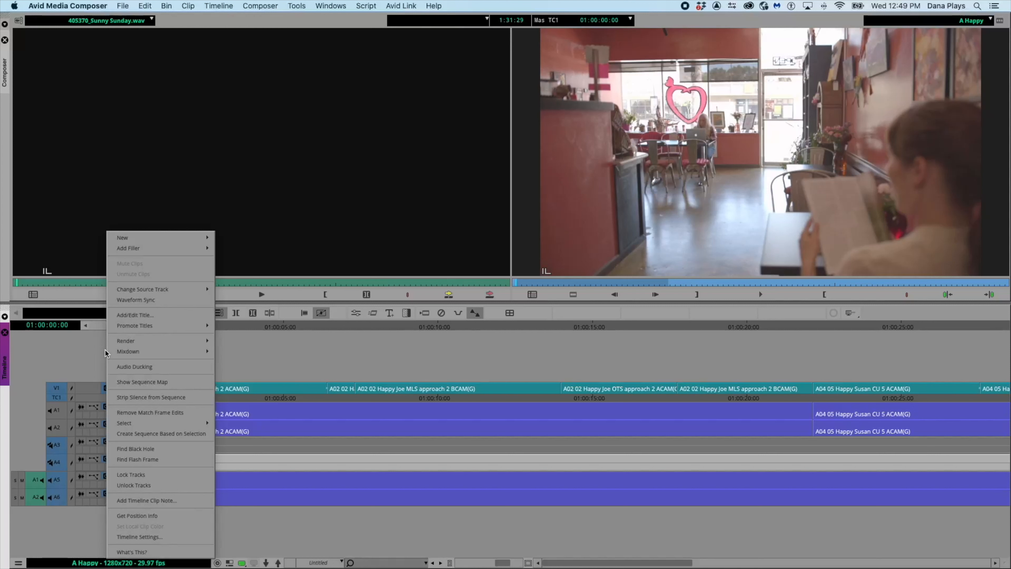
left_click(75, 341)
left_click(75, 341)
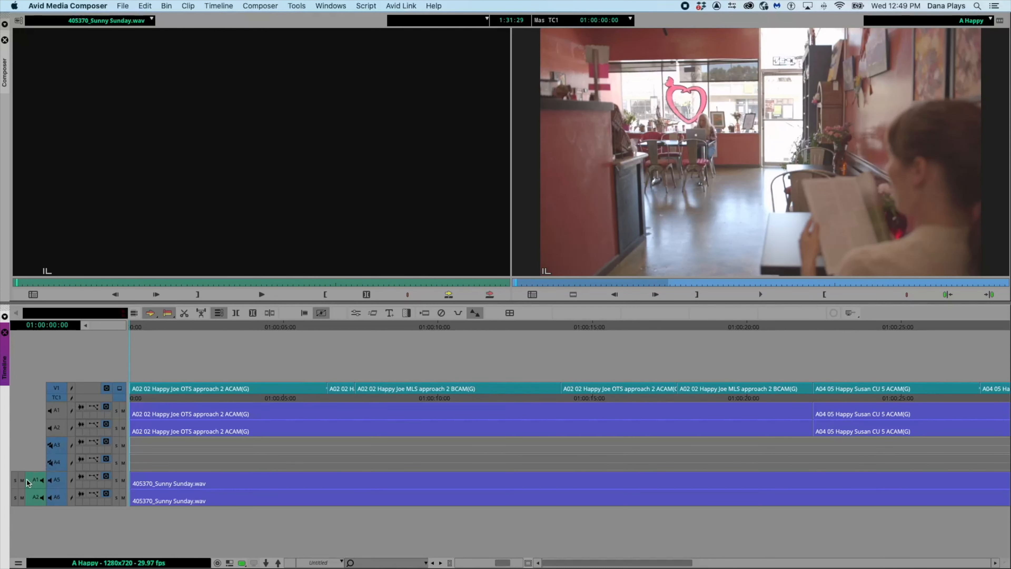
Patch the music source channels back to sequence tracks A1 and A2, and delete the empty A4 track.
left_click_drag(33, 479, 60, 412)
left_click_drag(35, 497, 58, 427)
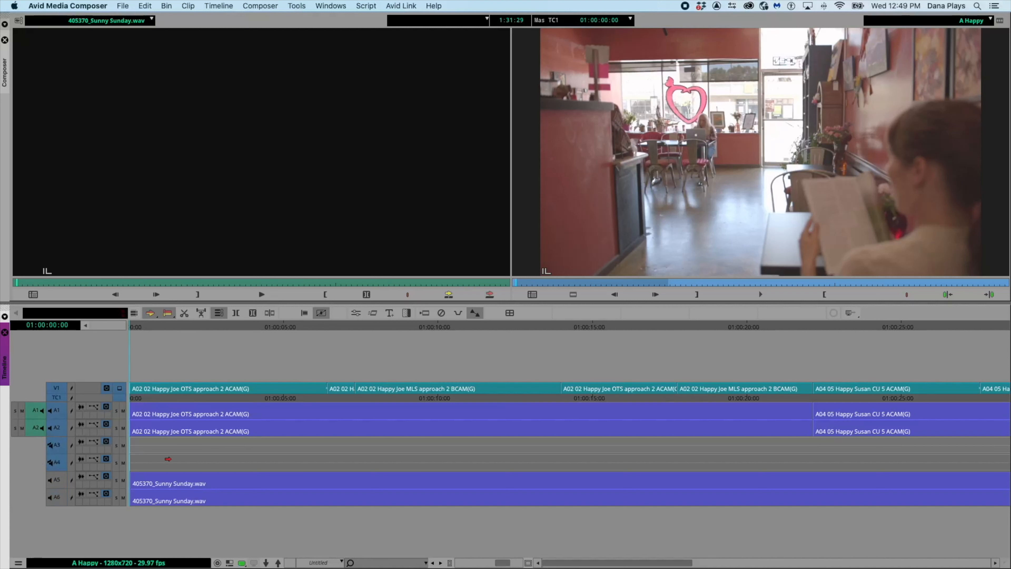
left_click(153, 461)
right_click(156, 464)
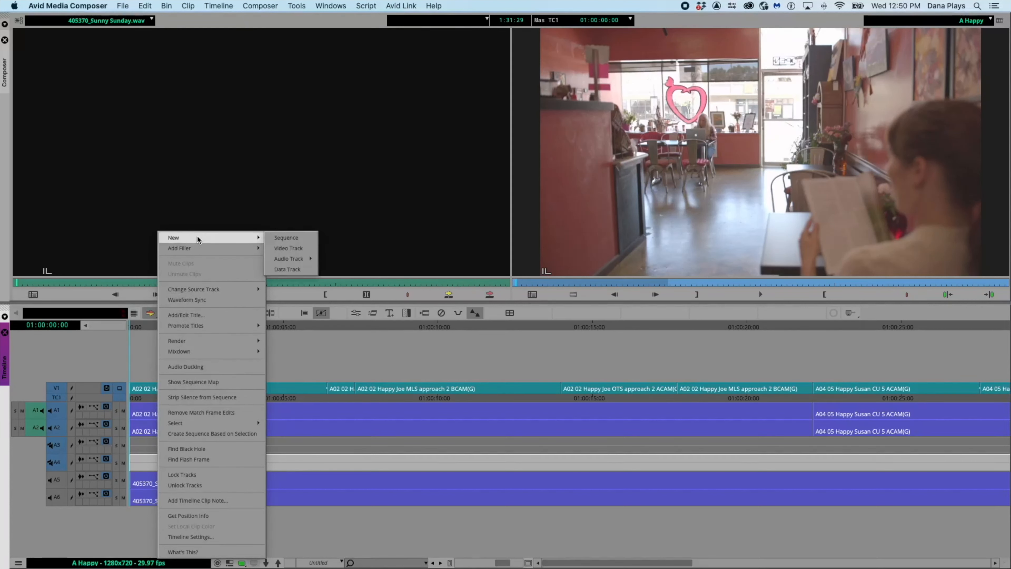
left_click(141, 327)
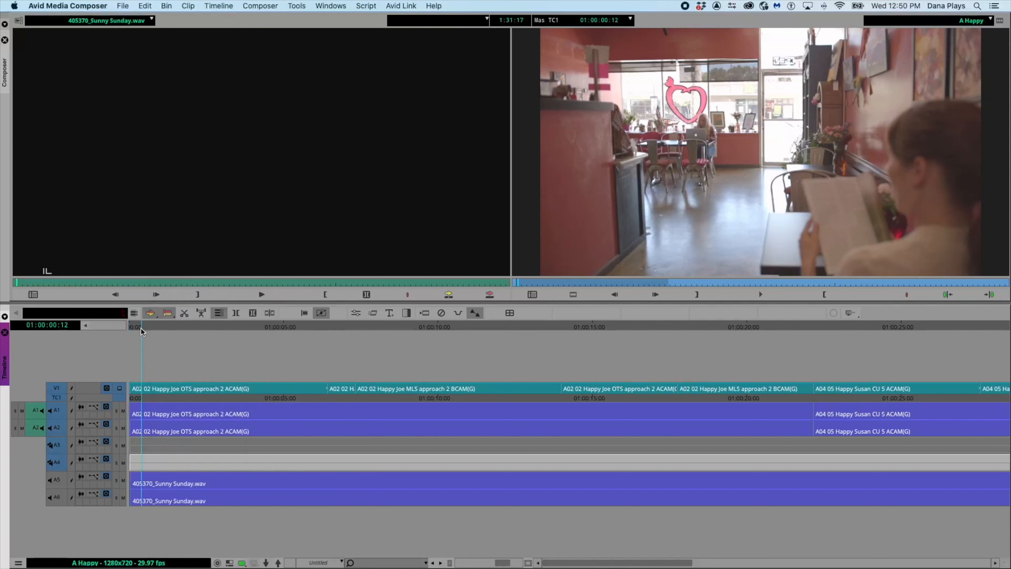
right_click(55, 467)
left_click(82, 470)
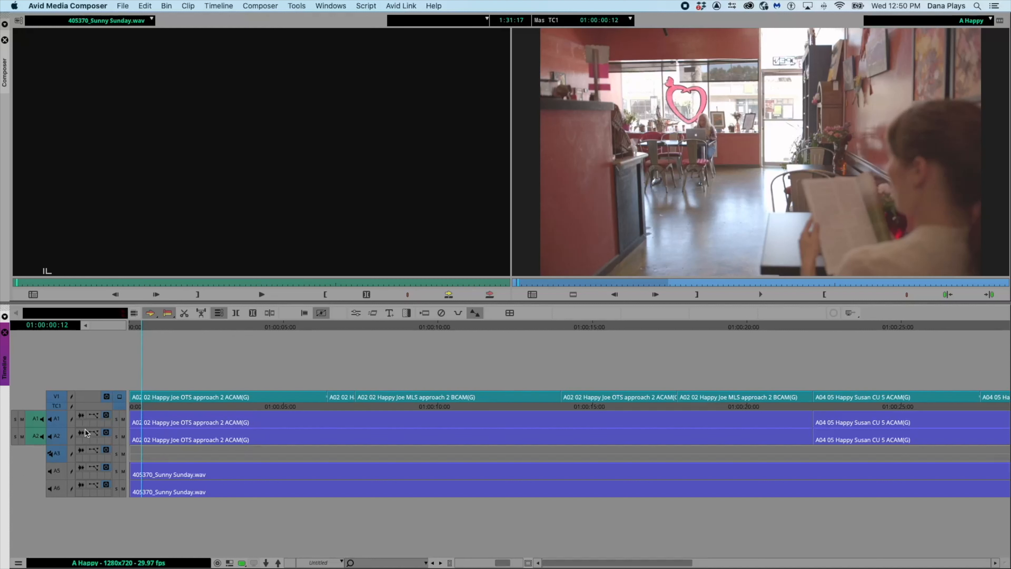
Patch source A2 to sequence track A1 and source A1 to sequence track A2.
left_click_drag(35, 419, 38, 472)
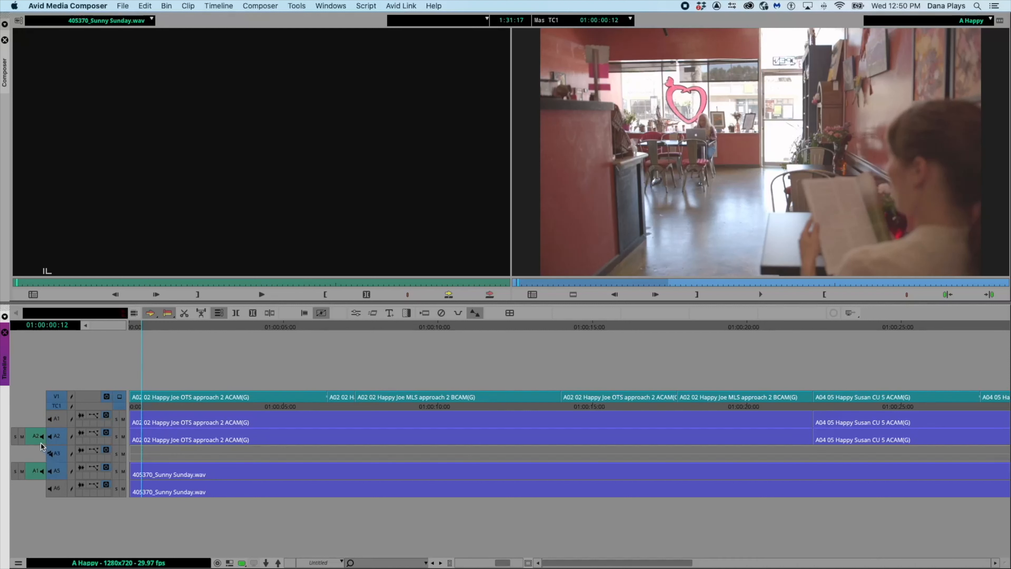
left_click_drag(35, 436, 55, 419)
left_click_drag(38, 471, 55, 436)
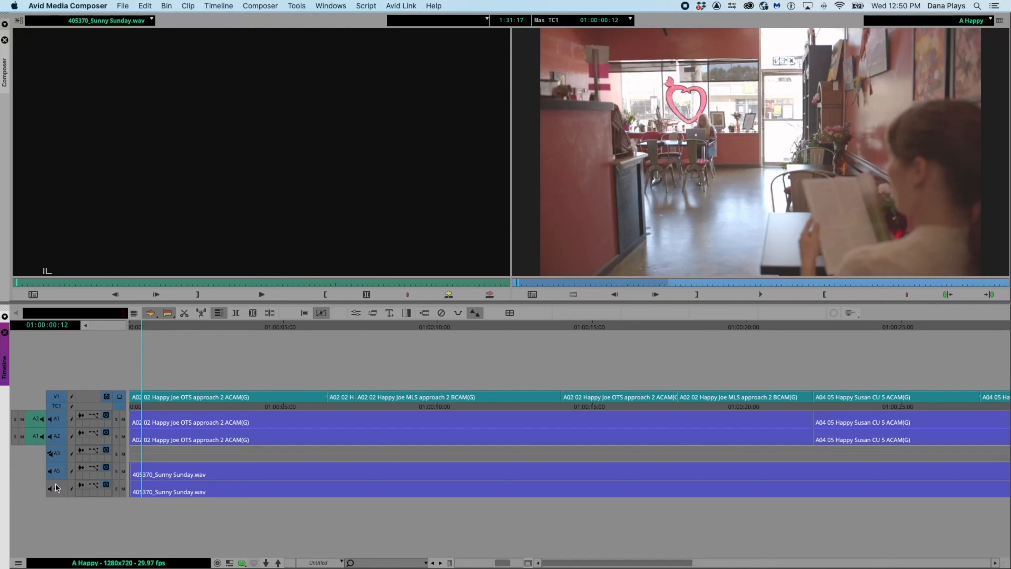
Delete audio tracks A5 and A6 holding 405370_Sunny Sunday.wav from the sequence.
right_click(52, 472)
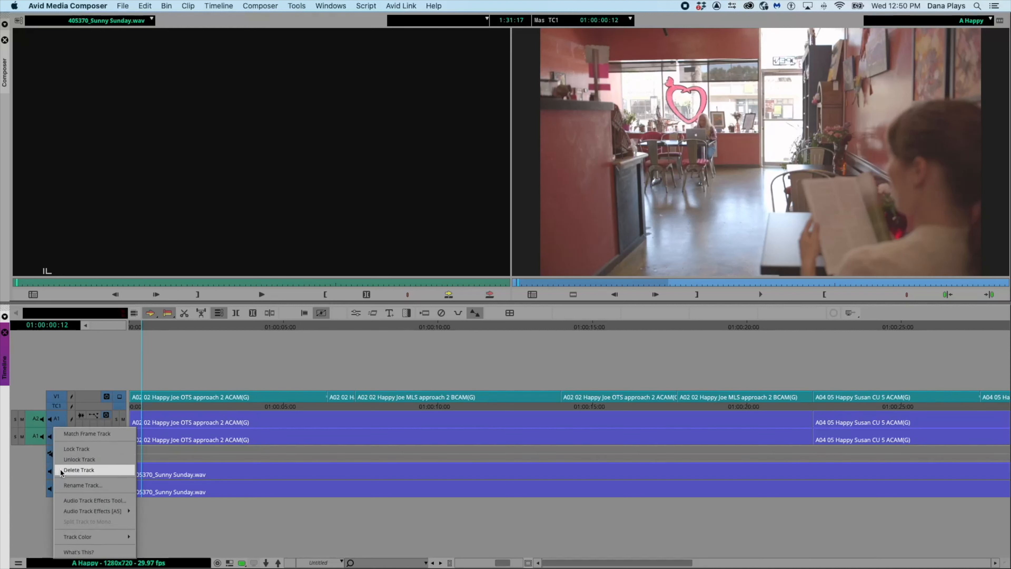
left_click(68, 469)
right_click(52, 481)
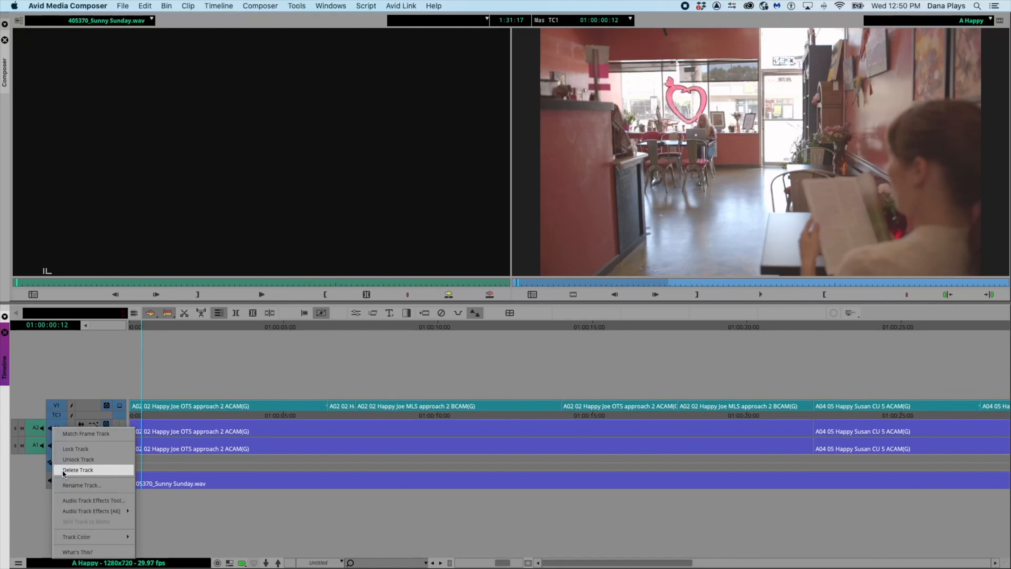
left_click(67, 467)
Return to the sequence start and add two new mono audio tracks, A4 and A5.
left_click_drag(138, 329, 97, 332)
right_click(87, 368)
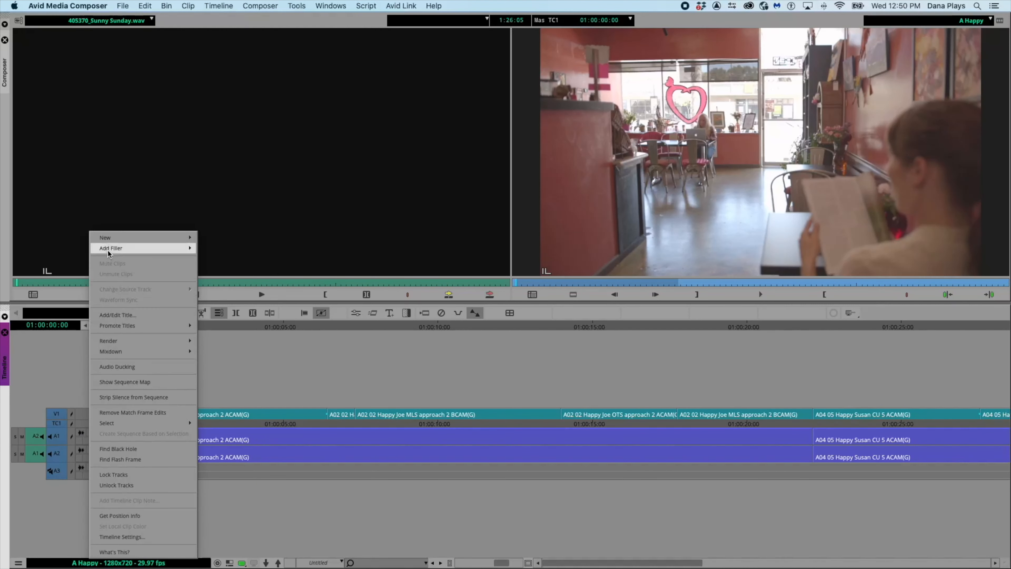
mouse_move(137, 239)
mouse_move(217, 259)
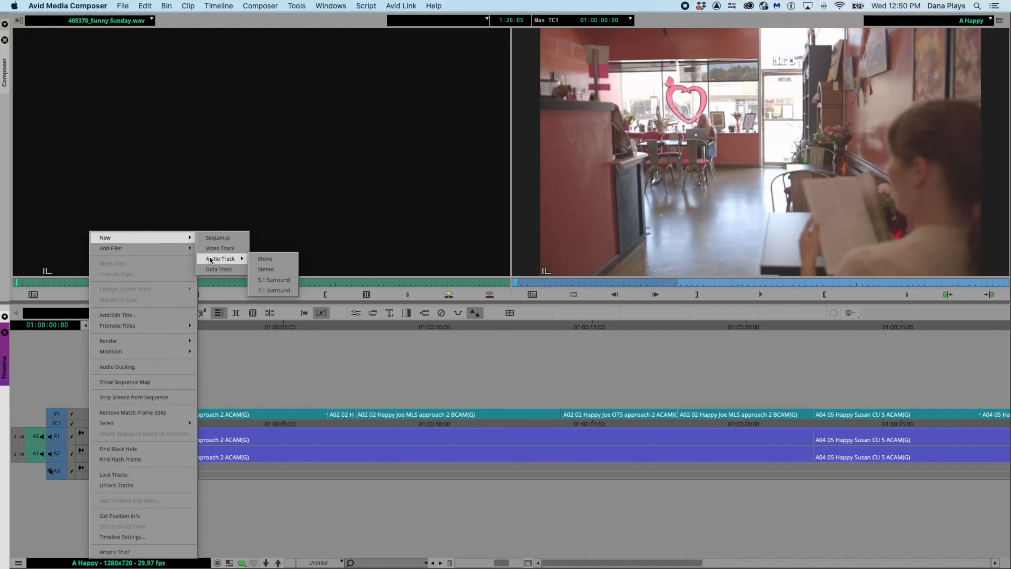
left_click(271, 267)
right_click(79, 344)
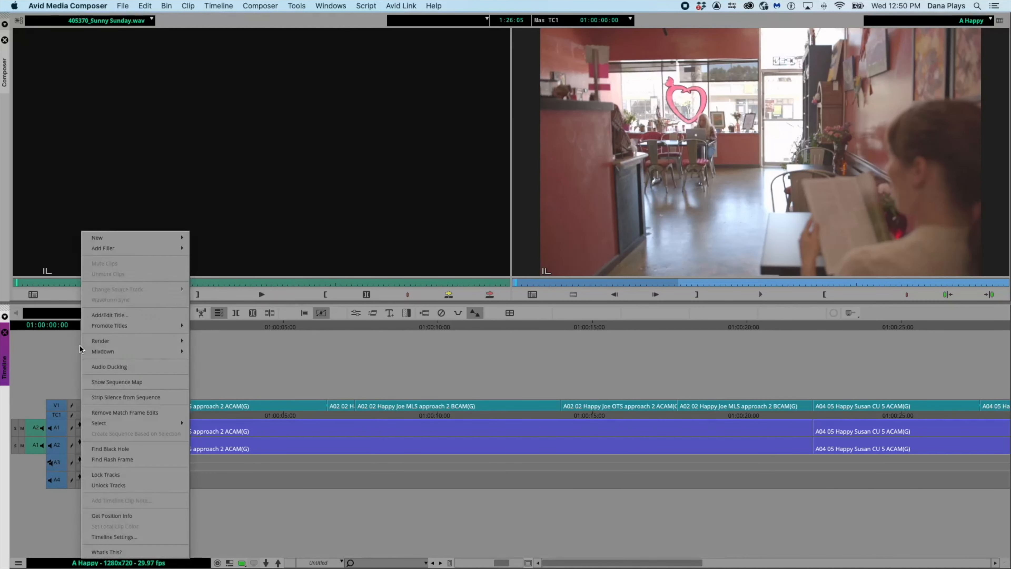
mouse_move(179, 238)
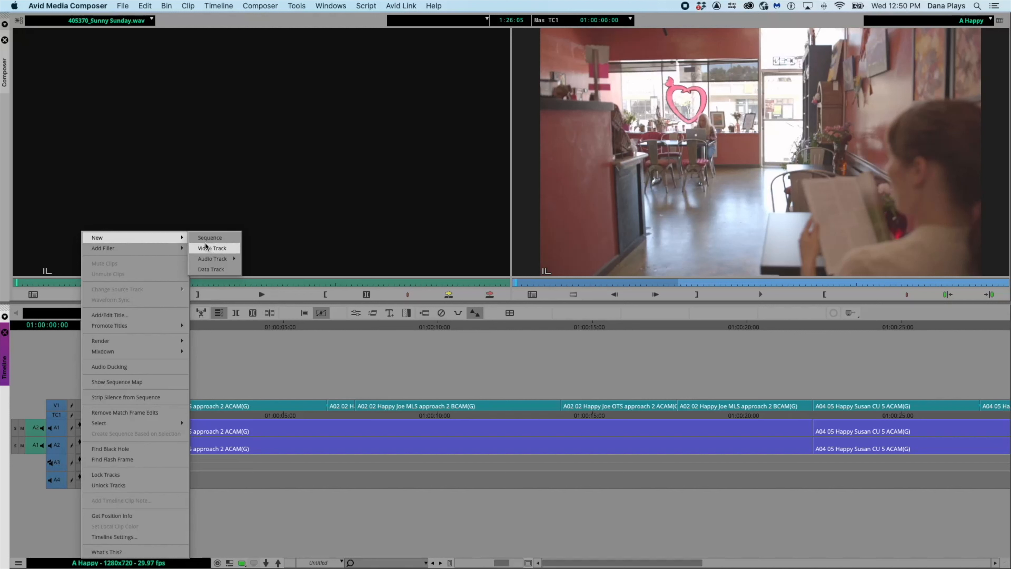
mouse_move(224, 260)
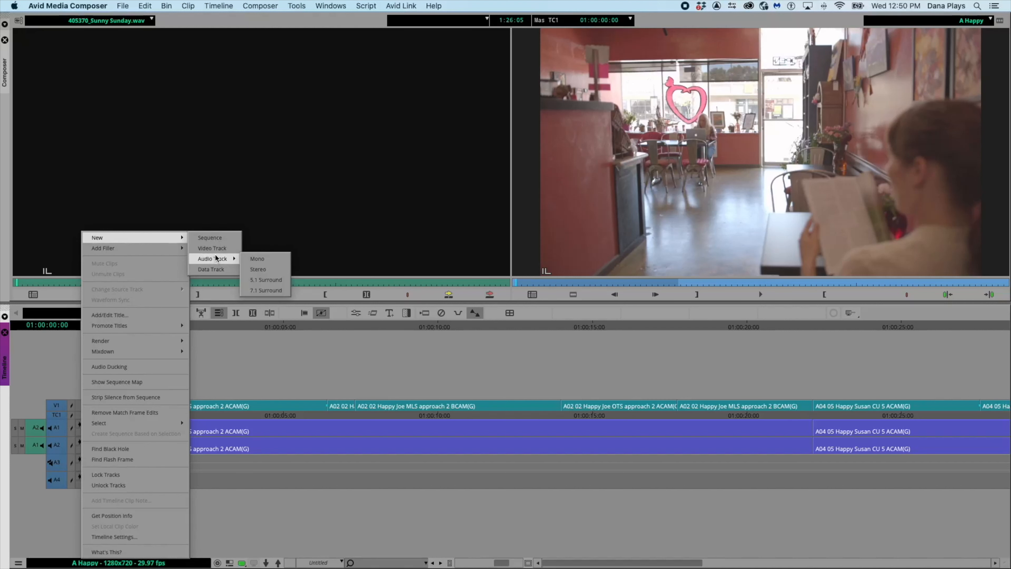
left_click(256, 260)
Patch source A1 to sequence track A4 and source A2 to sequence track A5.
left_click_drag(37, 419, 59, 478)
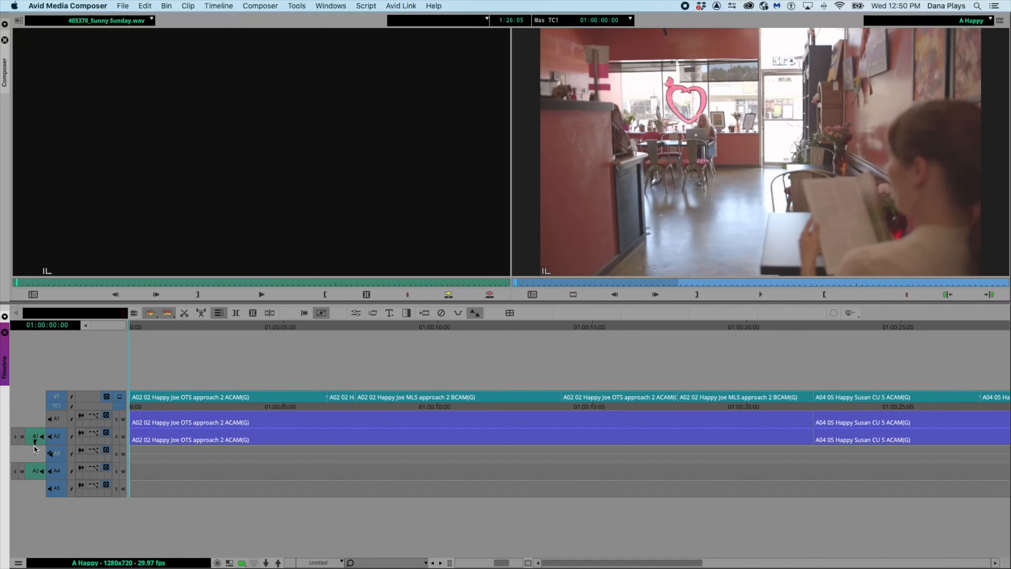
left_click_drag(35, 470, 35, 488)
left_click_drag(37, 436, 56, 472)
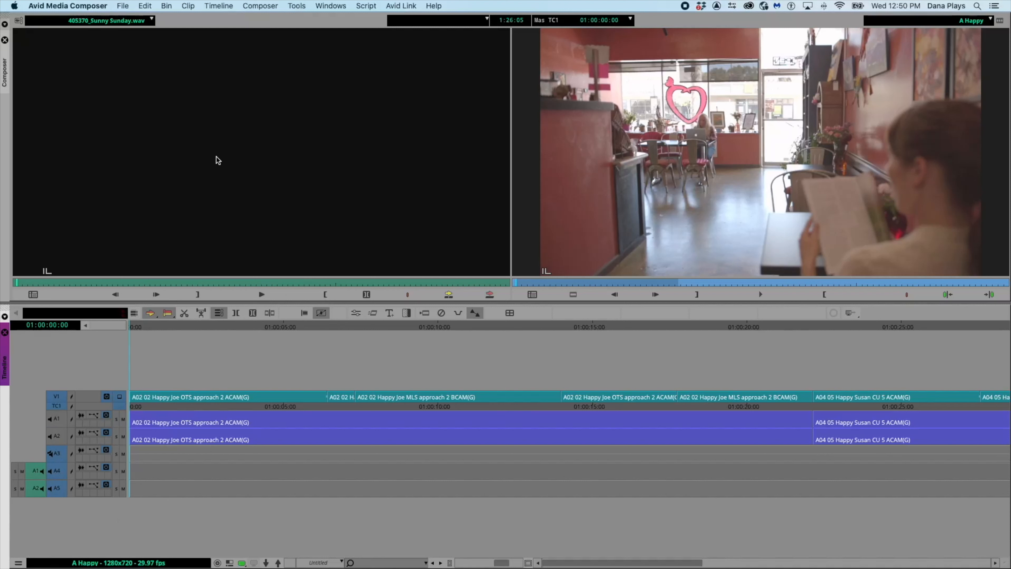
Deselect track A3, overwrite 405370_Sunny Sunday.wav onto A4 and A5 from the sequence start, and return the playhead there.
left_click(97, 156)
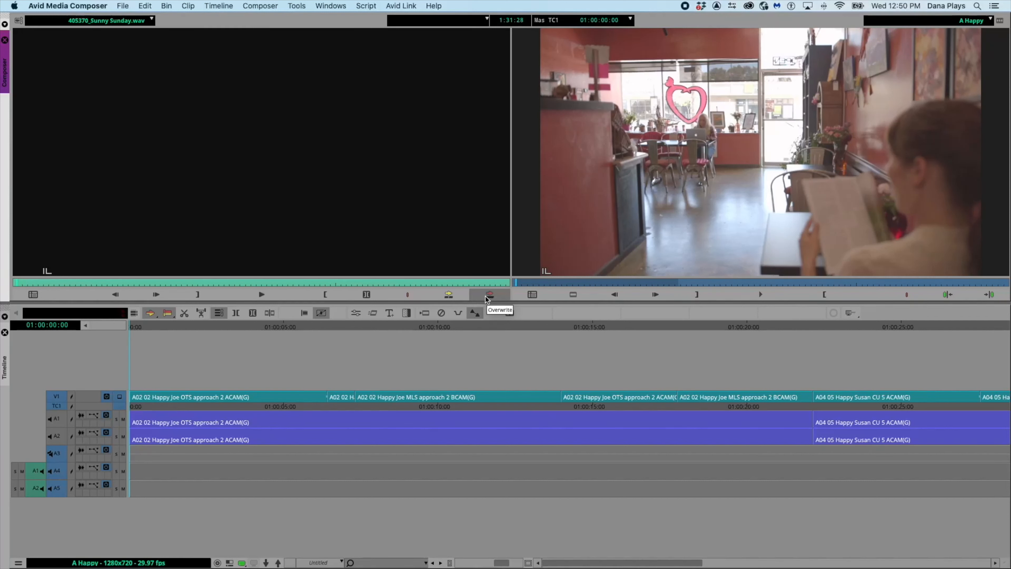
left_click(57, 454)
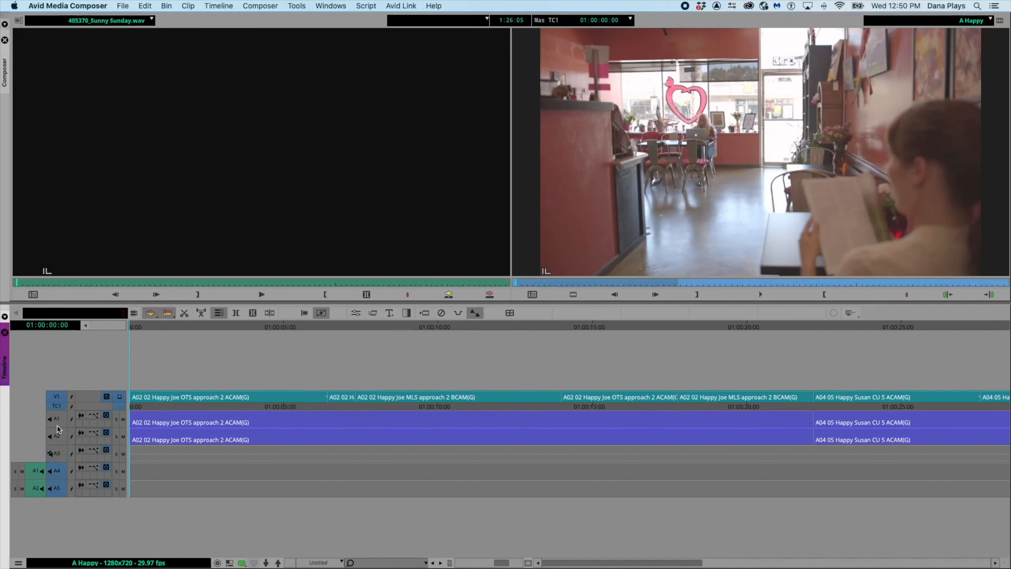
left_click(490, 296)
scroll(184, 463, "left", 10)
scroll(184, 463, "left", 10)
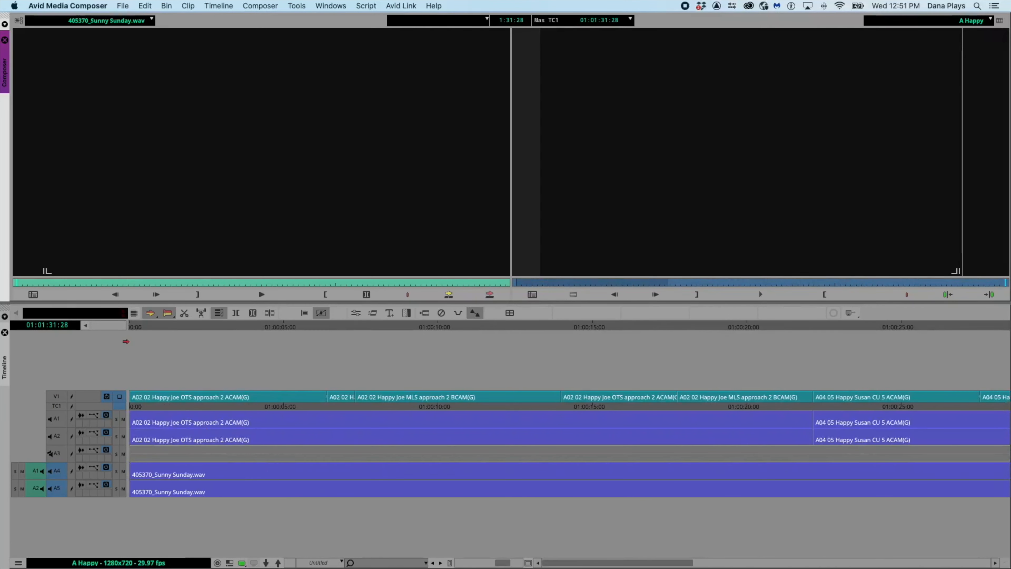
left_click(129, 328)
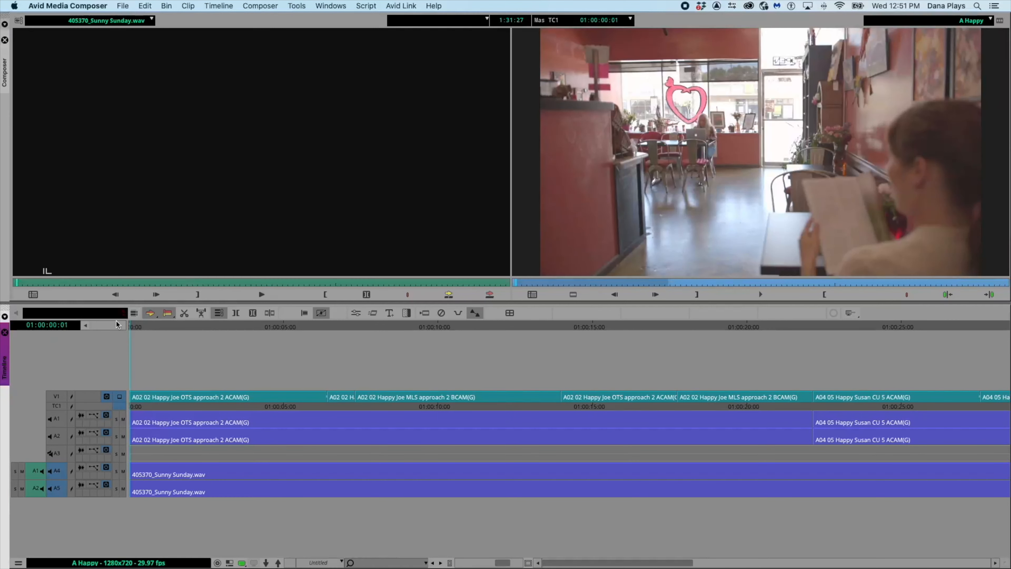
Select track V1 and display the clip gain on music tracks A4 and A5.
left_click(85, 326)
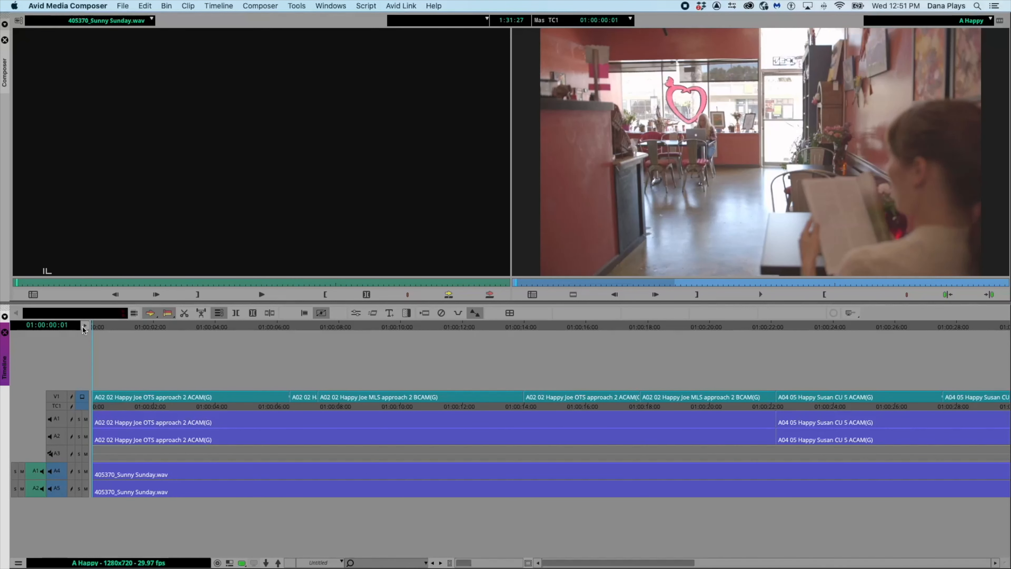
left_click(84, 326)
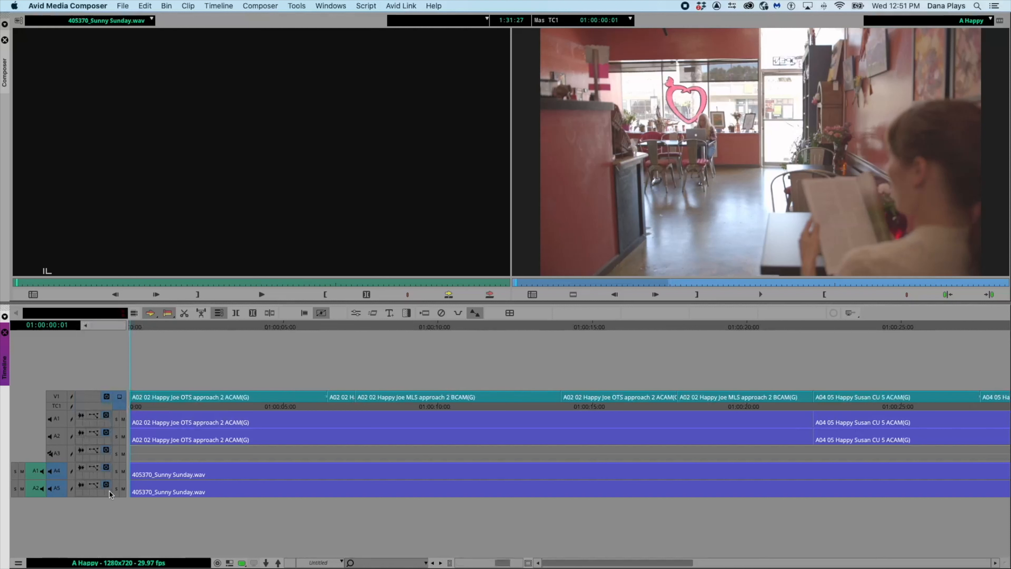
left_click(60, 397)
left_click(94, 474)
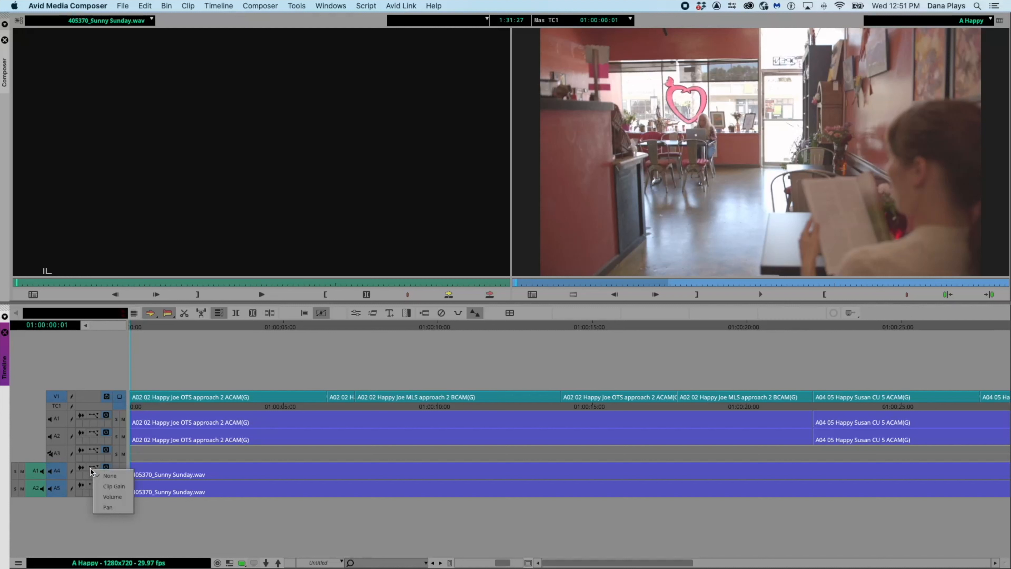
left_click(104, 486)
left_click(92, 485)
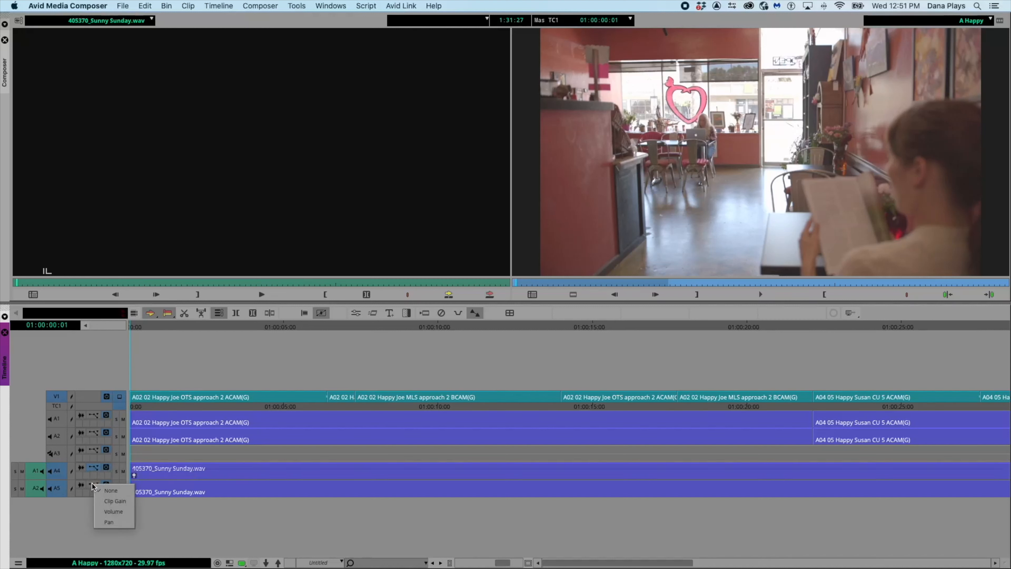
left_click(115, 500)
Lower the clip gain of the Sunny Sunday music on A4 and A5 to -2.0 dB.
left_click_drag(134, 476, 134, 498)
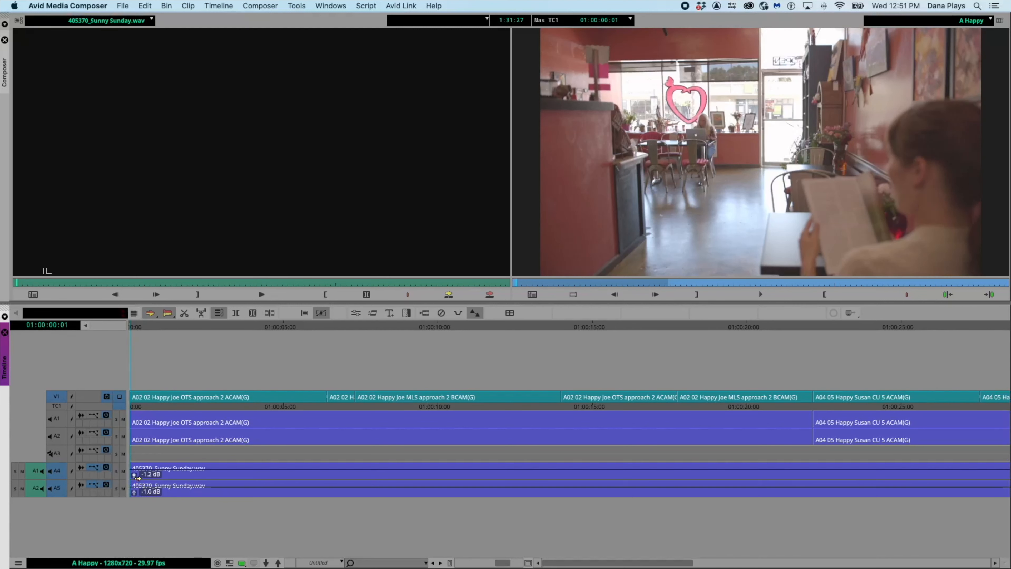
left_click_drag(135, 474, 134, 493)
scroll(220, 516, "right", 2)
scroll(222, 513, "right", 10)
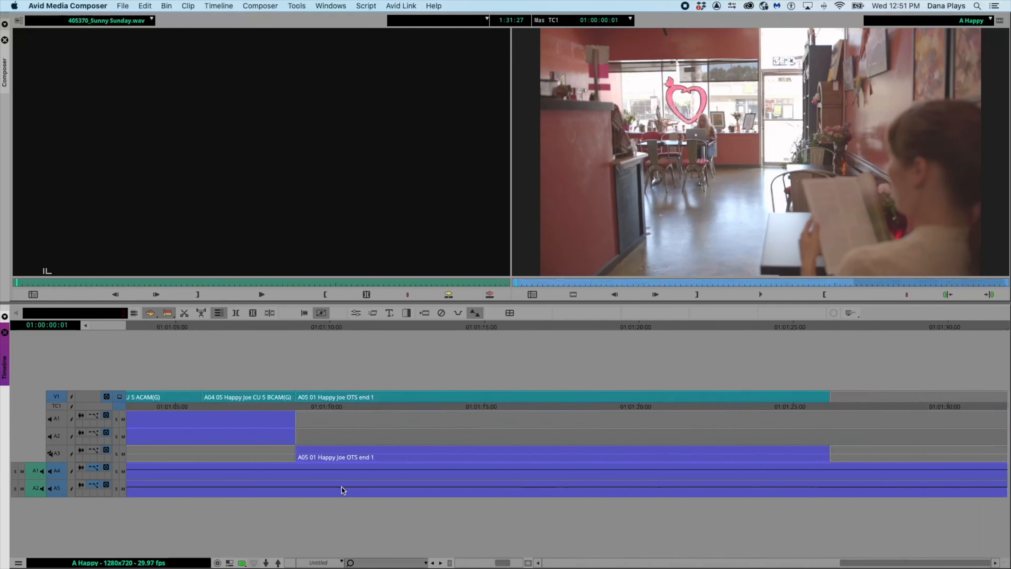
scroll(165, 512, "left", 10)
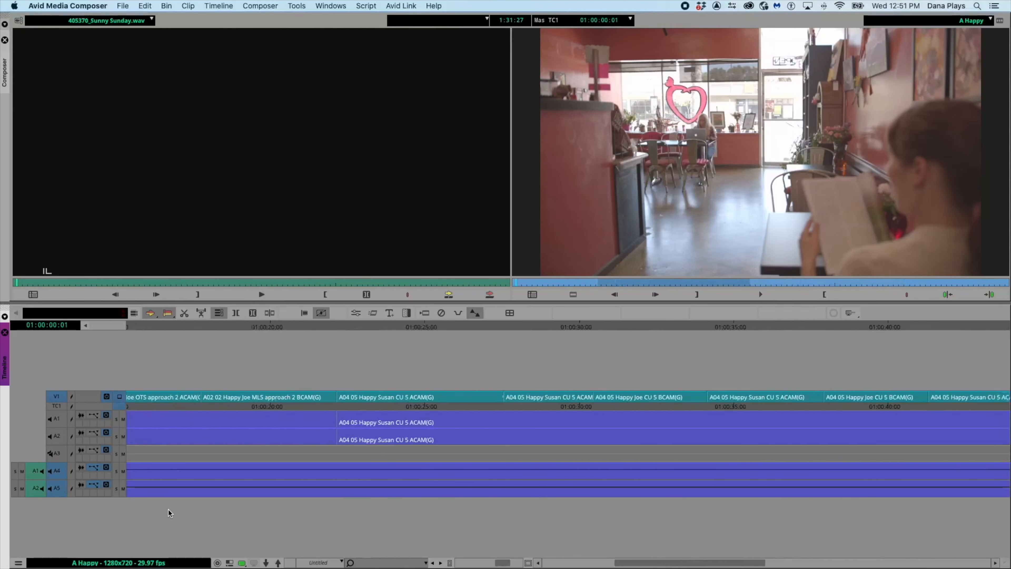
Add an edit at 01:00:02:03 on V1, A4 and A5, and delete the Sunny Sunday music after it.
left_click(194, 326)
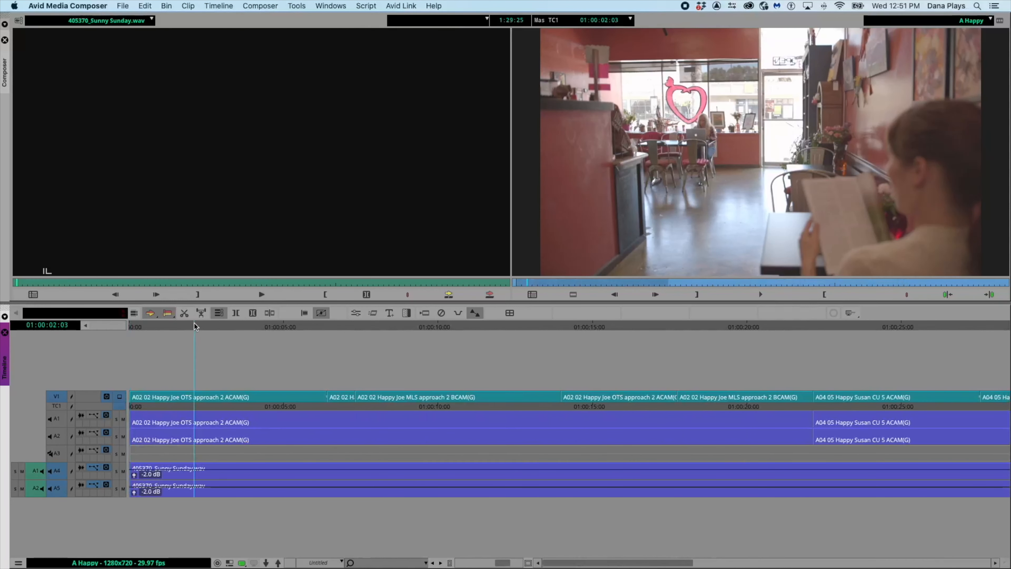
left_click(195, 467)
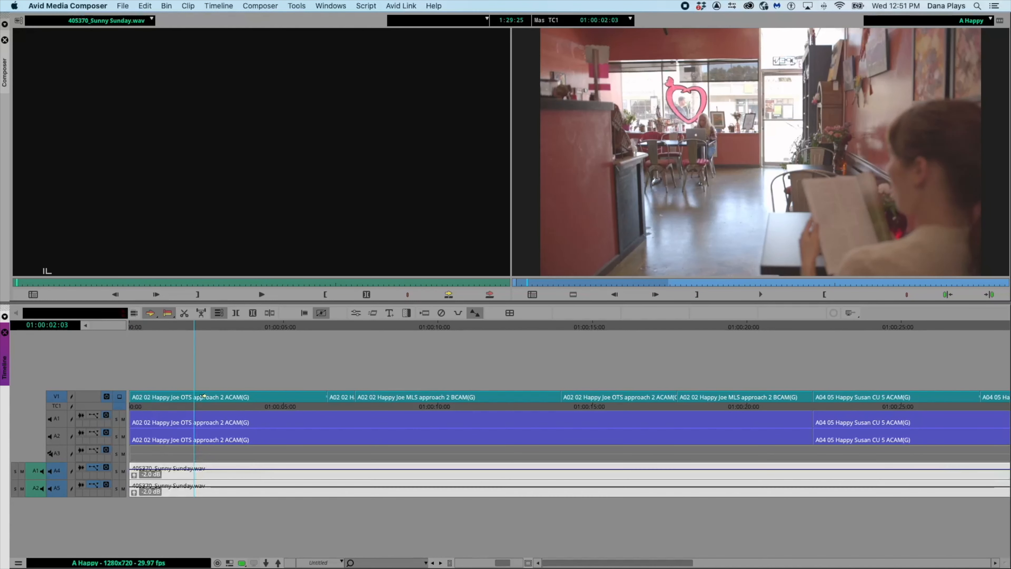
left_click(268, 315)
left_click(216, 471)
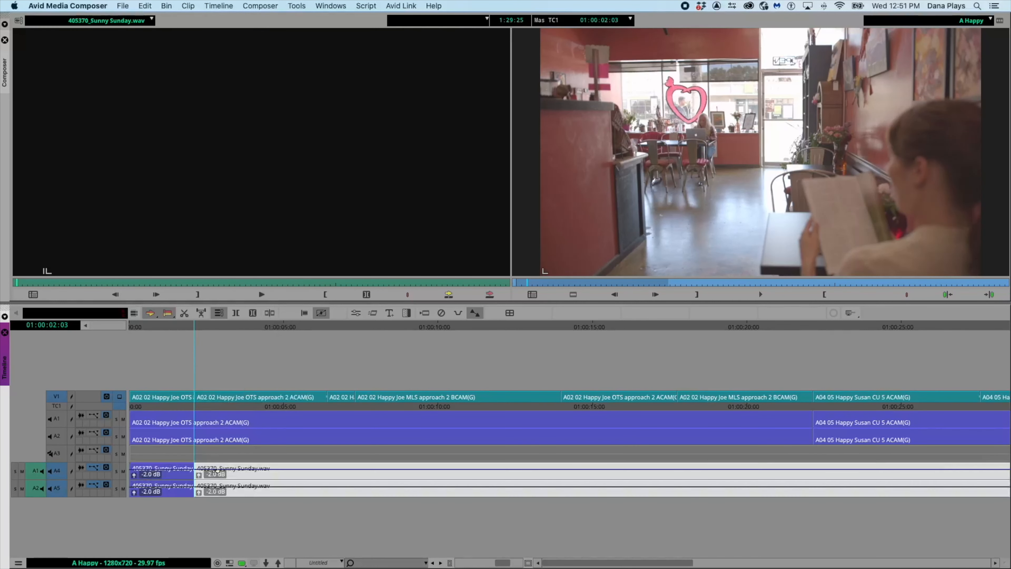
key("Delete")
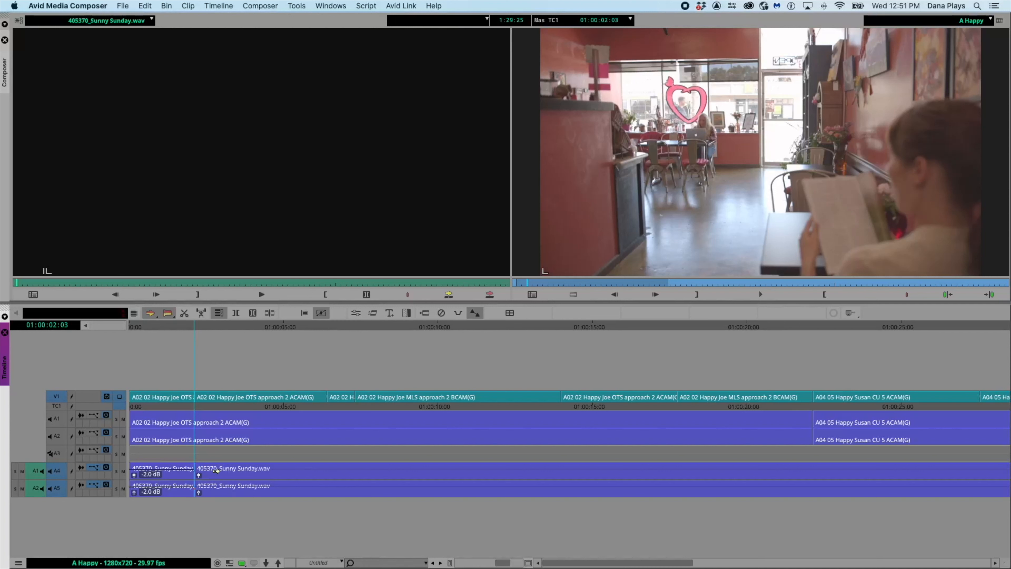
left_click(216, 471)
key("Delete")
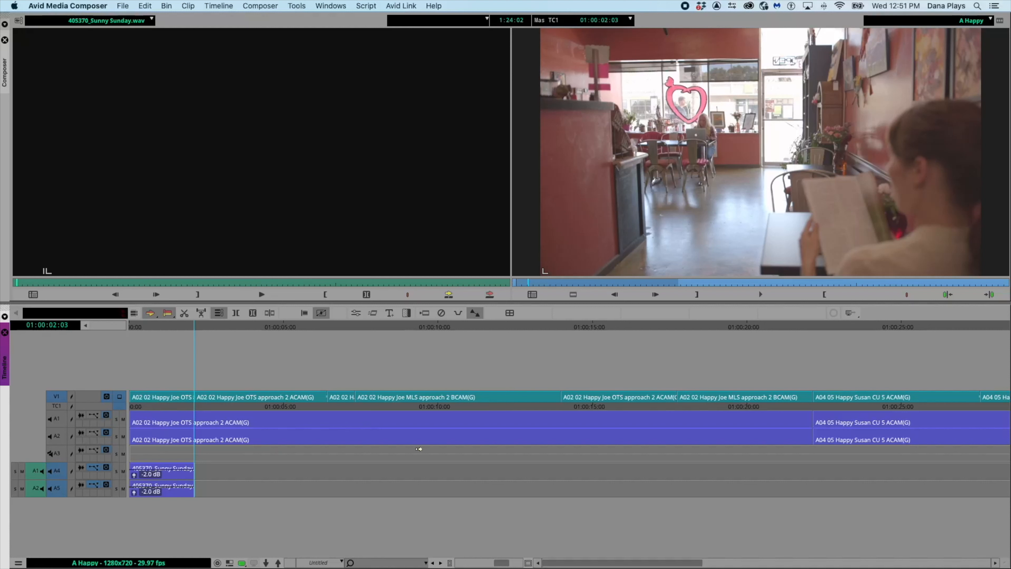
Add two mono audio tracks, A6 and A7, and patch the two source audio channels to them.
right_click(78, 349)
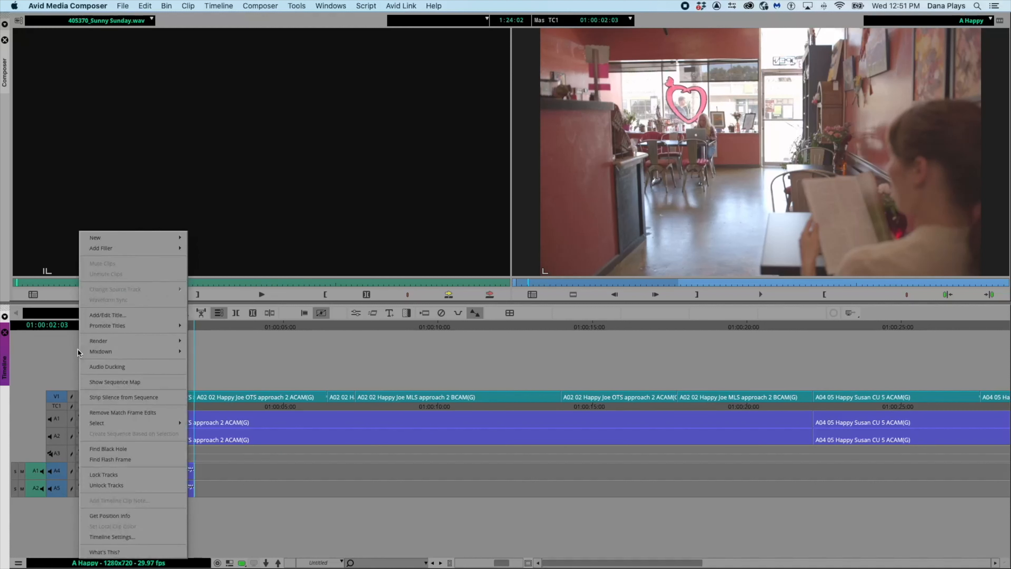
mouse_move(104, 244)
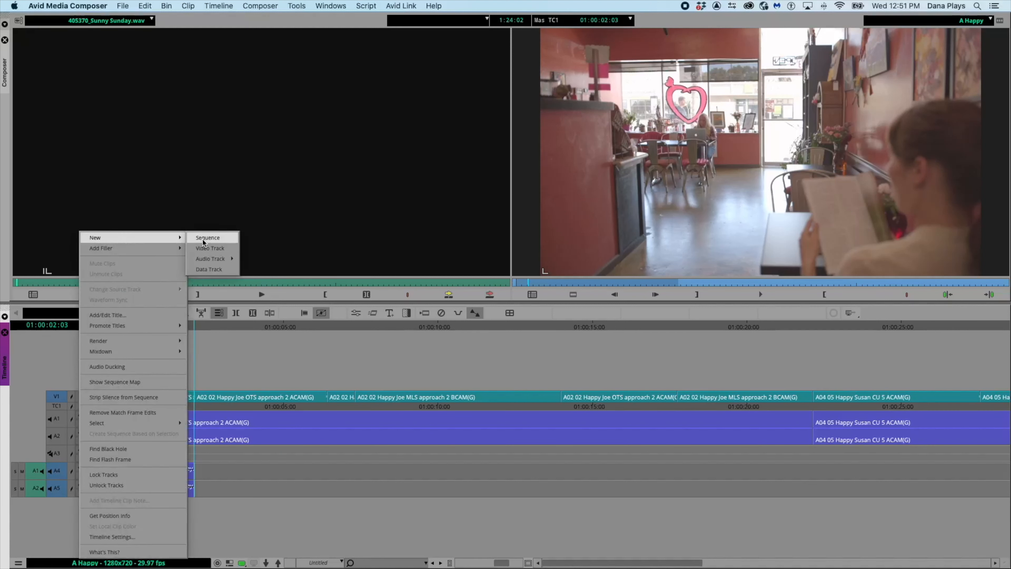
mouse_move(219, 259)
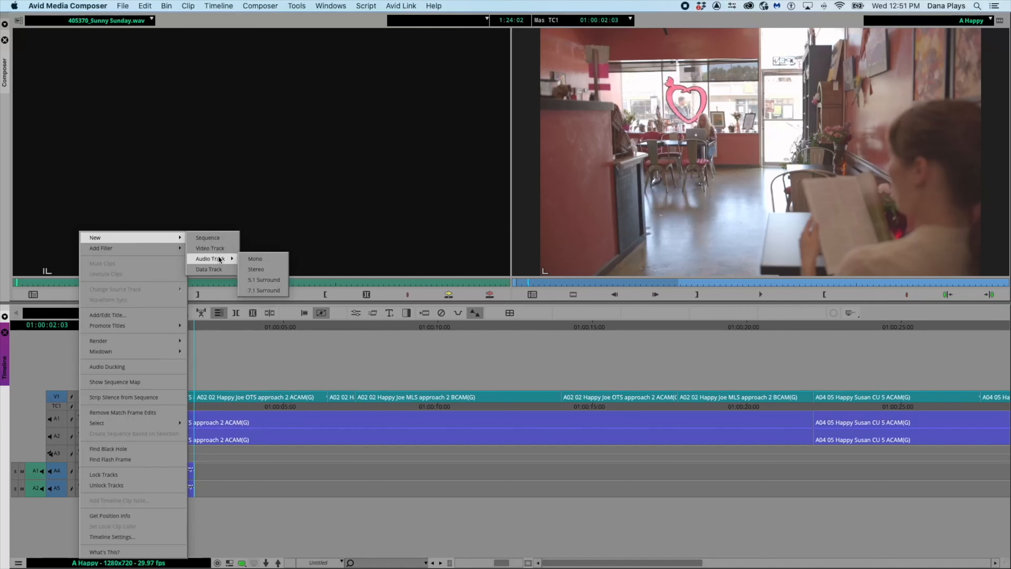
left_click(266, 259)
right_click(113, 333)
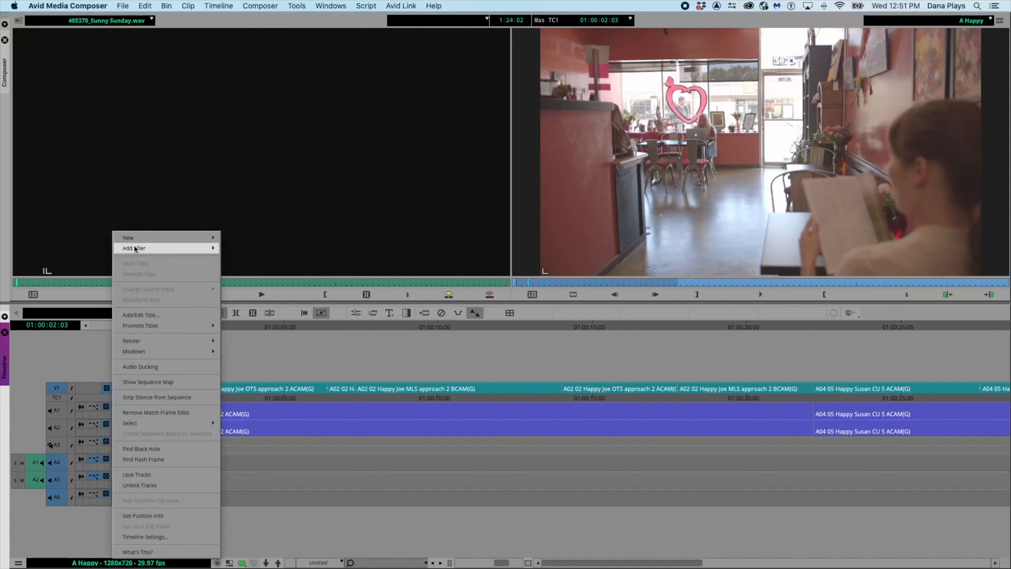
mouse_move(135, 239)
mouse_move(239, 259)
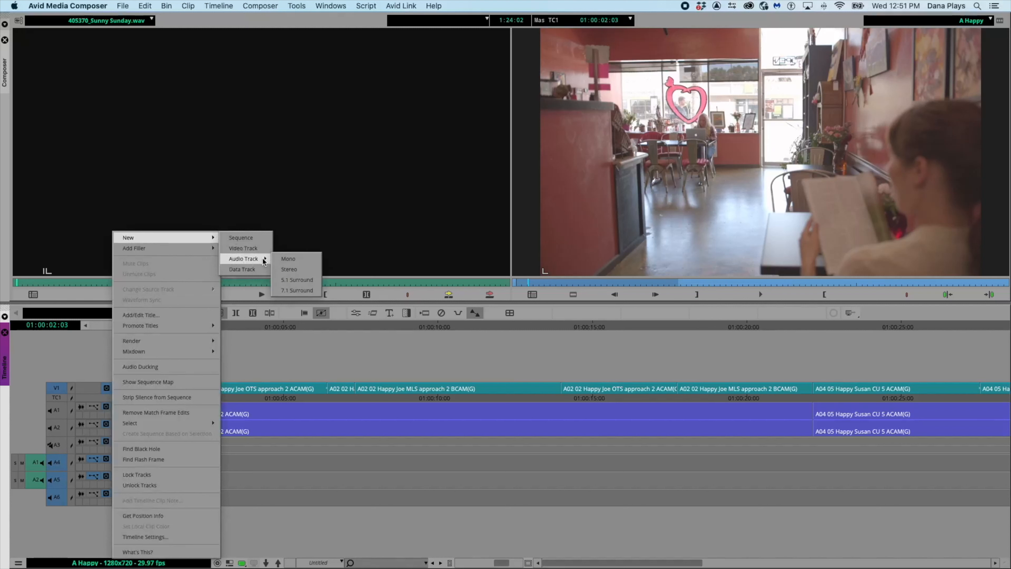
left_click(286, 260)
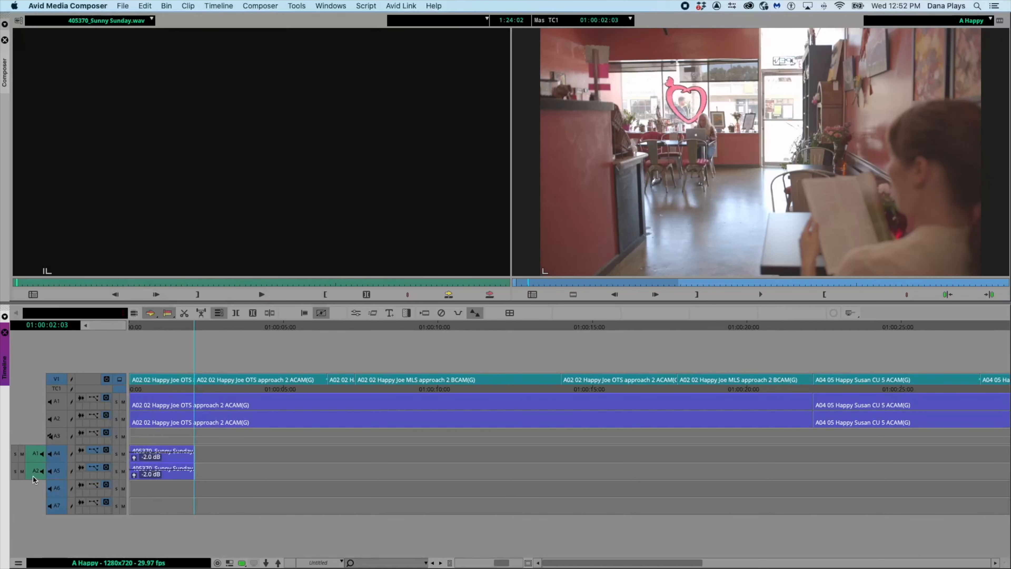
left_click_drag(32, 476, 62, 509)
left_click_drag(38, 454, 60, 488)
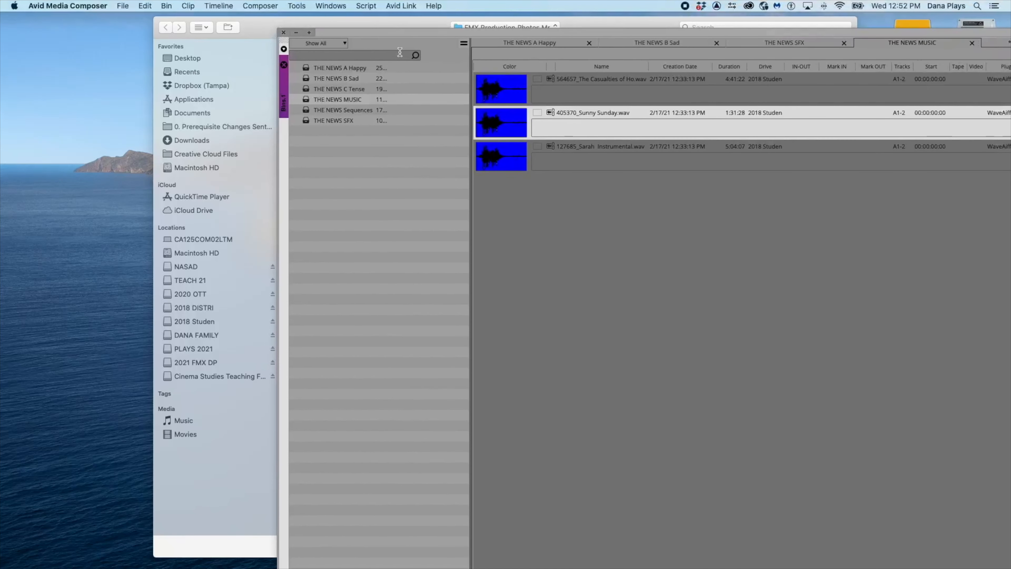
Load 546493_Coffee Shop Cafe Ambience.wav from the THE NEWS SFX bin as the source clip.
left_click(325, 121)
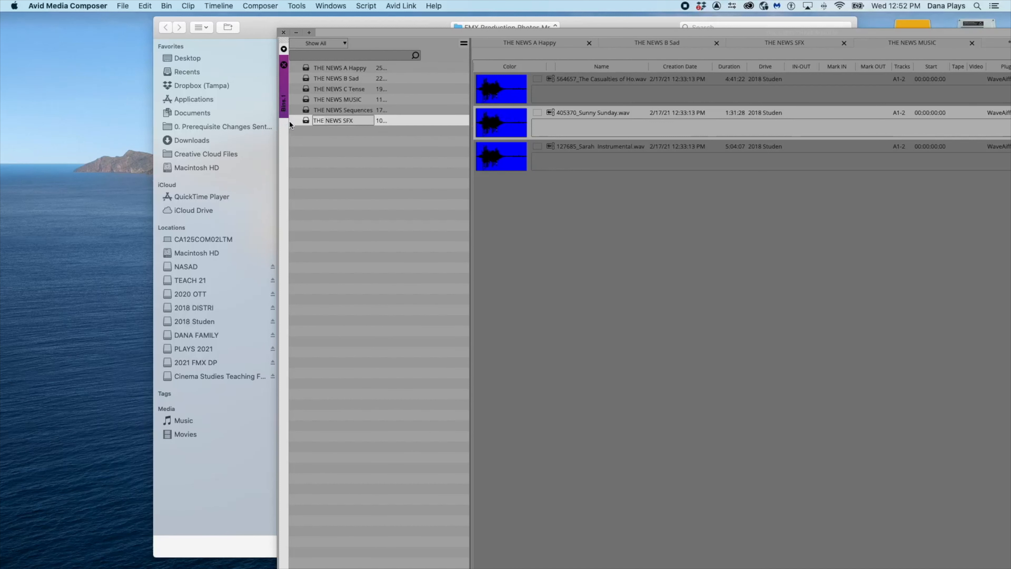
double_click(305, 121)
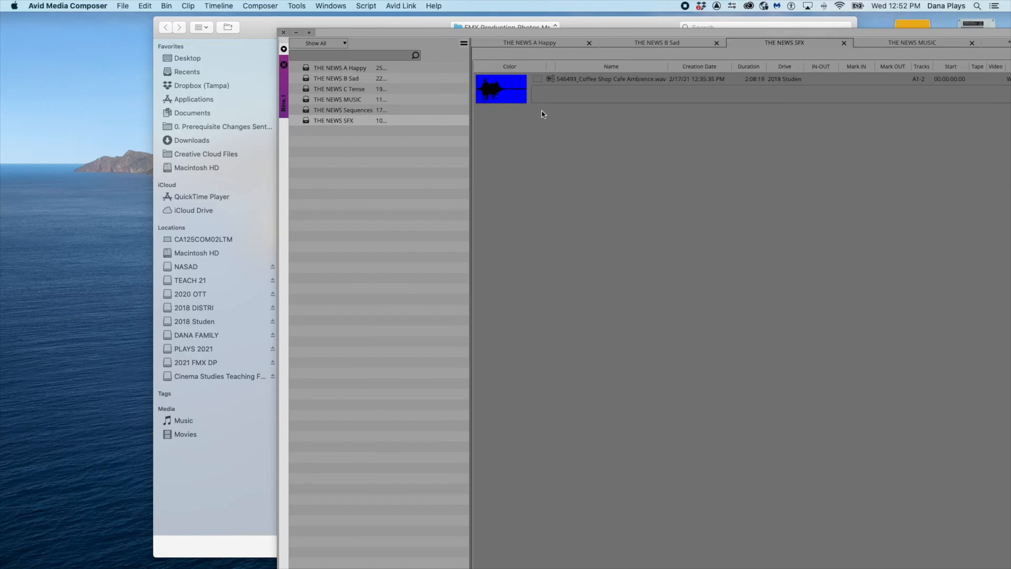
left_click(505, 92)
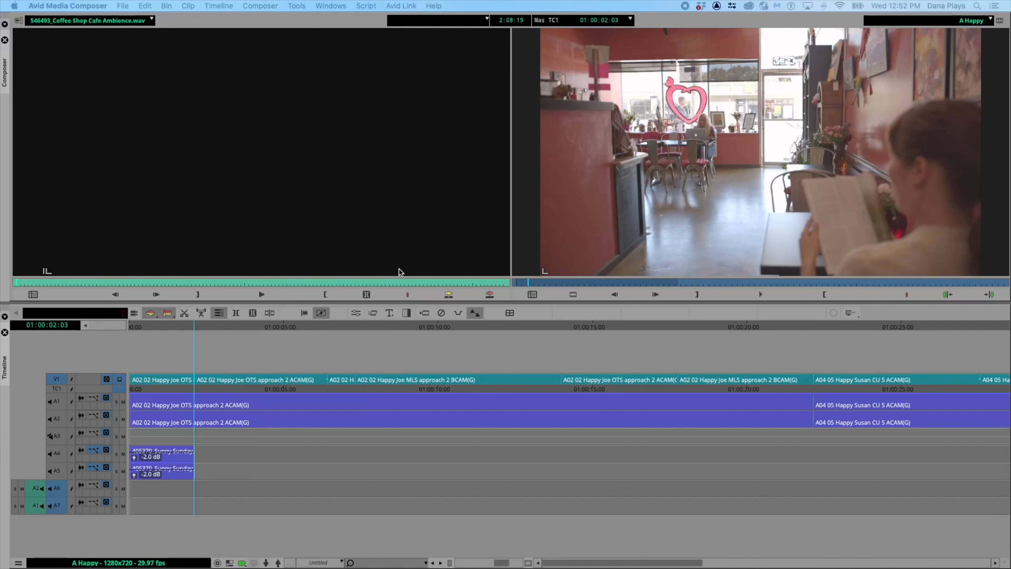
Deselect track V1 and overwrite the Coffee Shop Cafe Ambience onto A6 and A7 from the sequence start.
left_click_drag(162, 327, 112, 323)
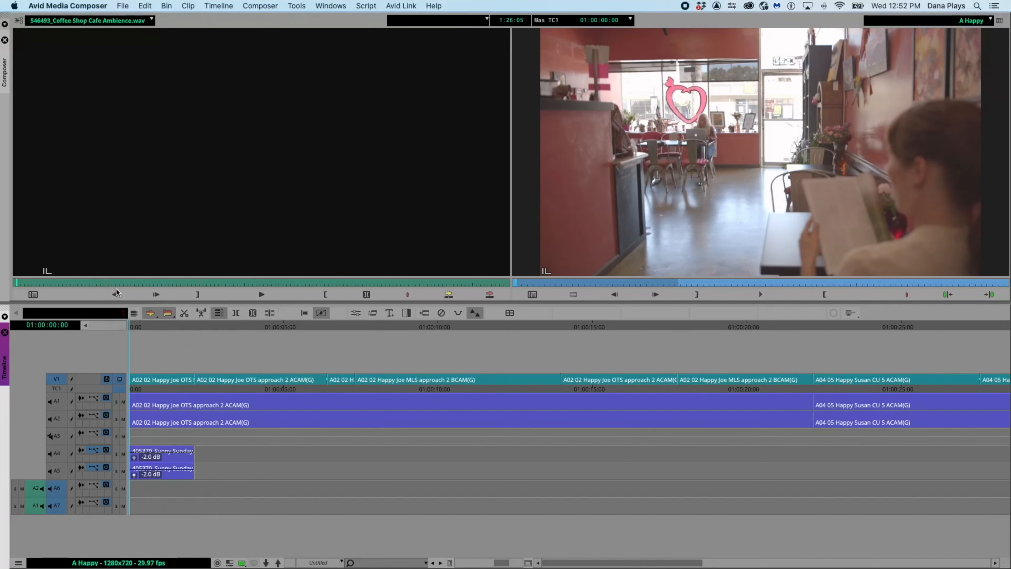
left_click(56, 379)
left_click(489, 295)
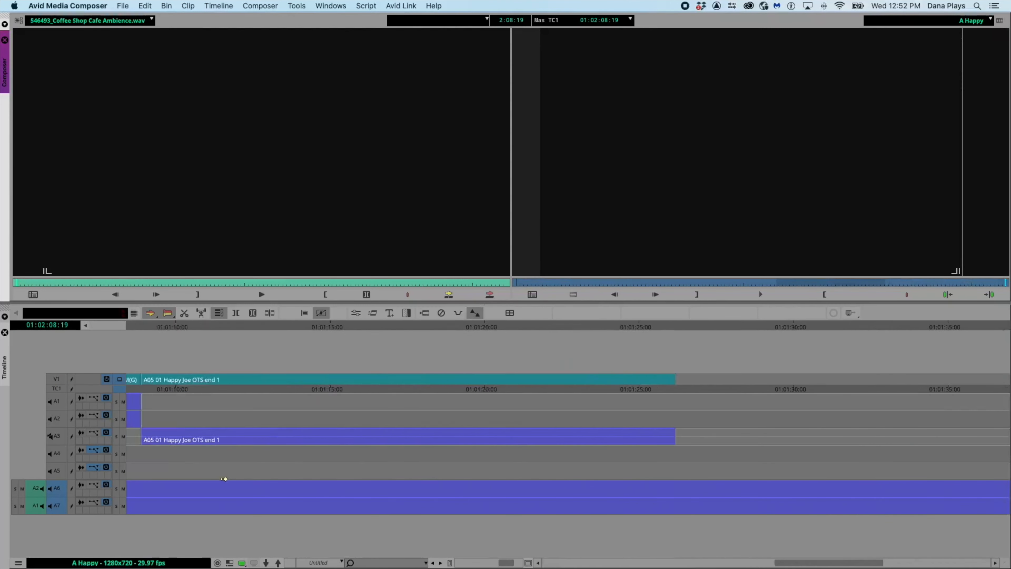
Turn on the Clip Gain display for audio tracks A6 and A7 holding the Coffee Shop Cafe Ambience.
scroll(224, 479, "left", 20)
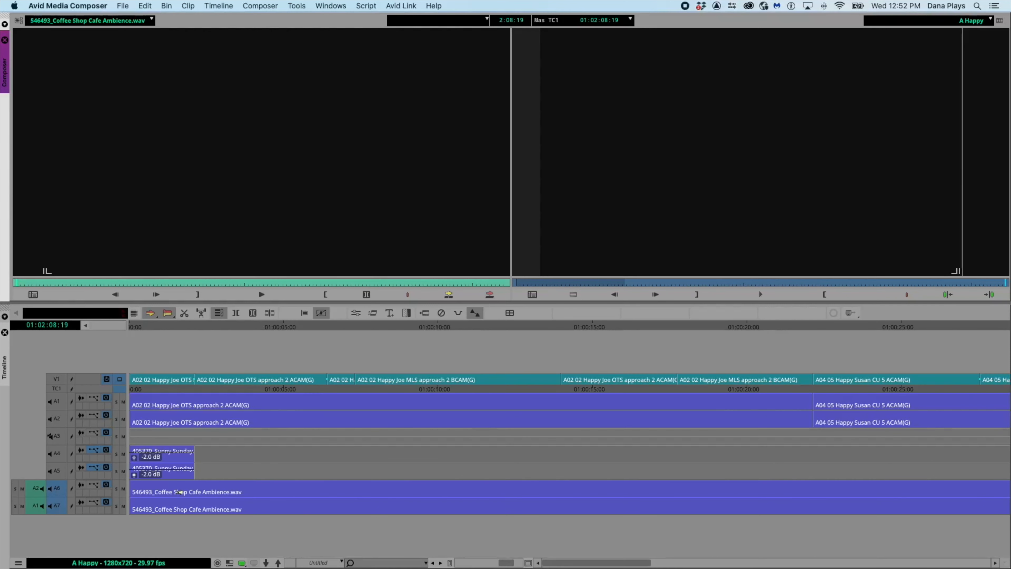
left_click(93, 485)
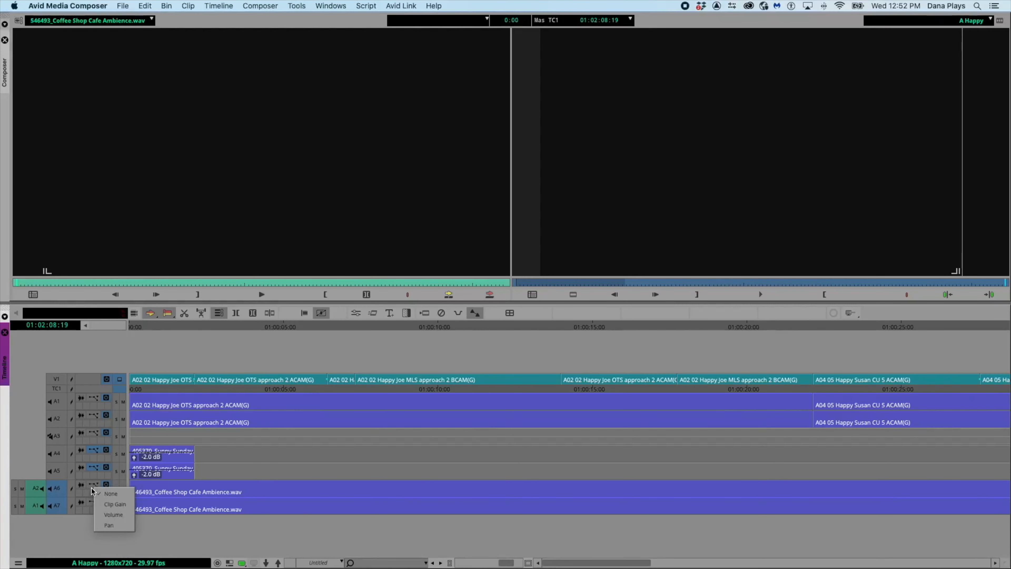
left_click(94, 504)
left_click(93, 503)
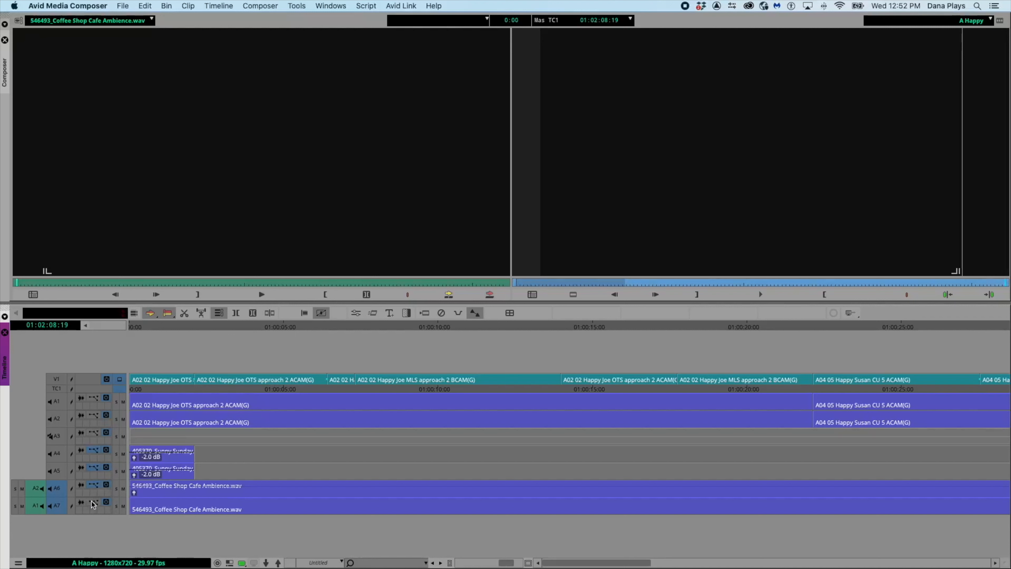
left_click(112, 517)
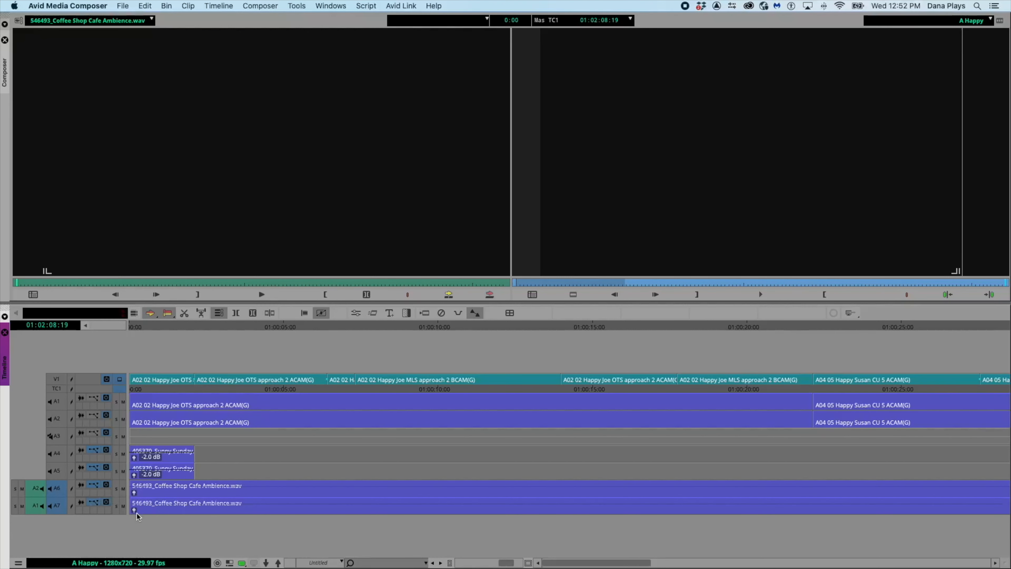
Lower the Coffee Shop Cafe Ambience clip gain to -14.0 dB on A6 and -11.6 dB on A7.
left_click_drag(133, 509, 128, 529)
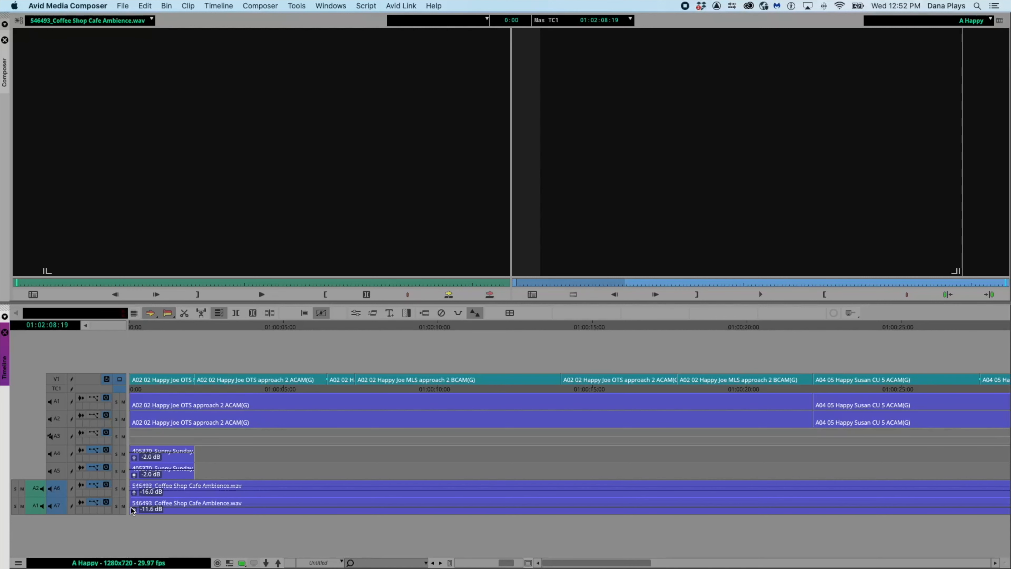
mouse_move(134, 493)
left_mouse_down()
mouse_move(133, 511)
mouse_move(136, 487)
left_mouse_up()
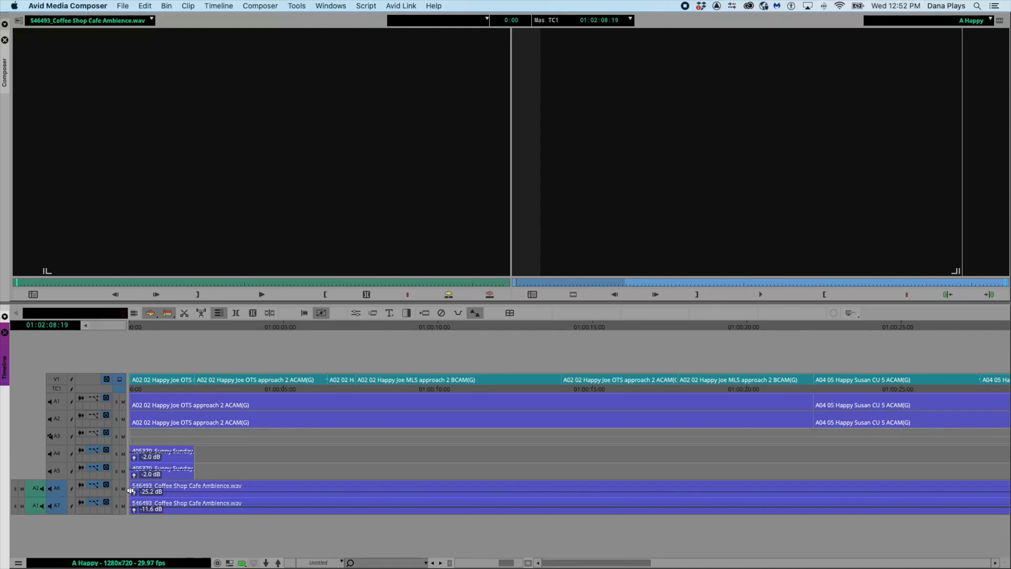
left_click_drag(134, 510, 131, 482)
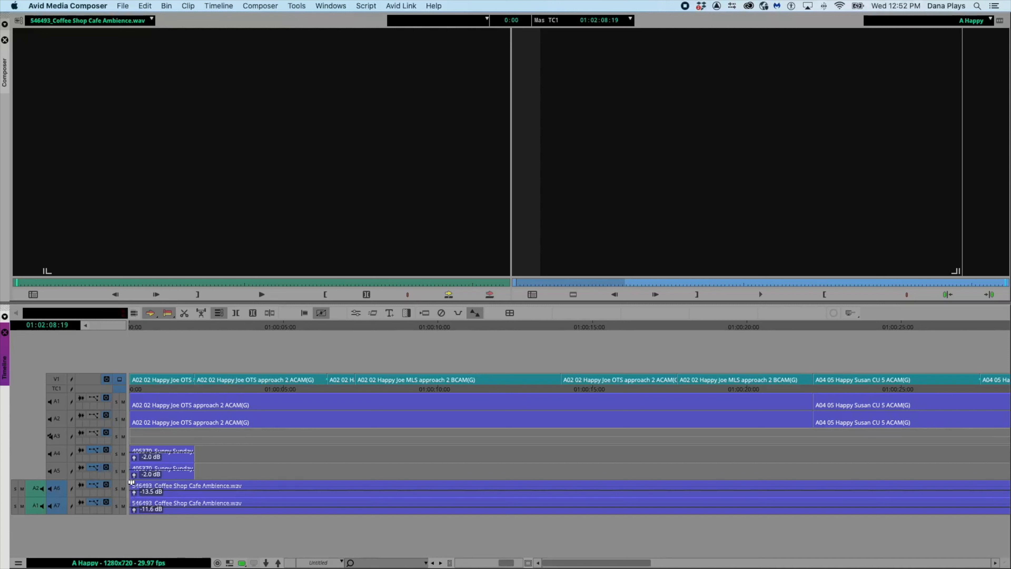
left_click_drag(134, 494, 133, 494)
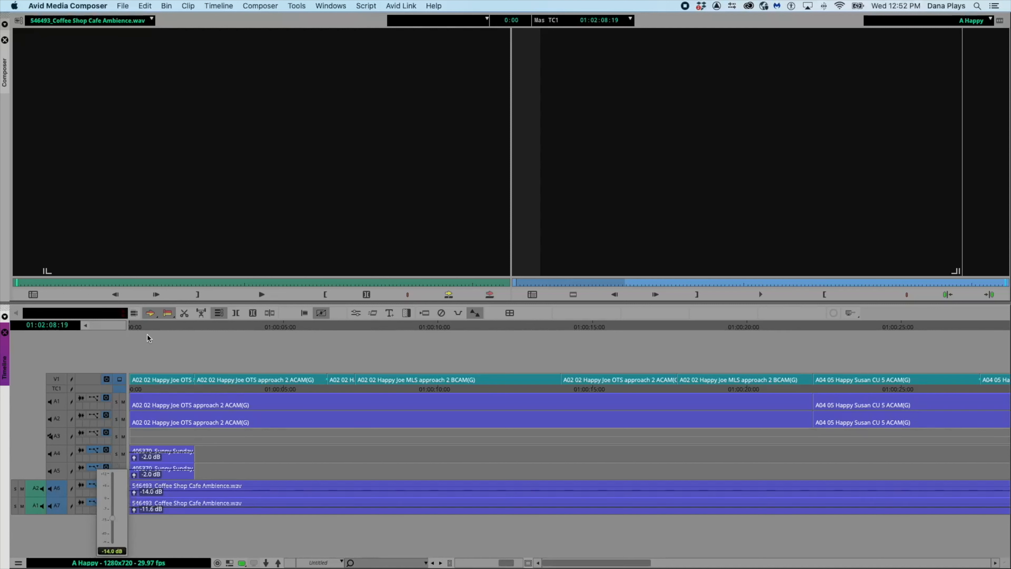
Roll the V1 cut between the MLS approach 2 BCAM and OTS approach 2 ACAM clips 3 frames later, to 01:00:14:02.
left_click(169, 351)
left_click(162, 330)
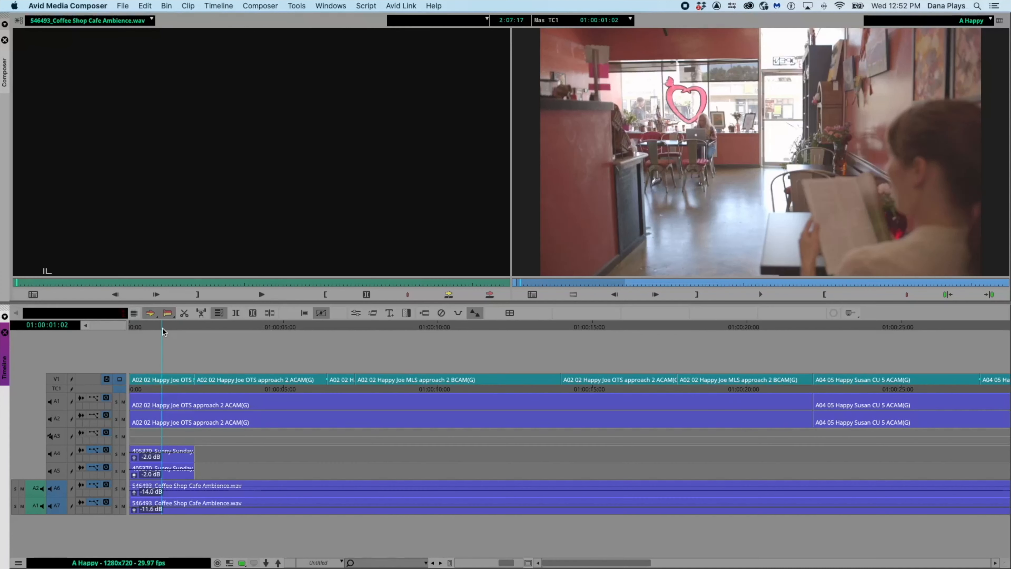
scroll(609, 377, "right", 10)
scroll(610, 377, "left", 10)
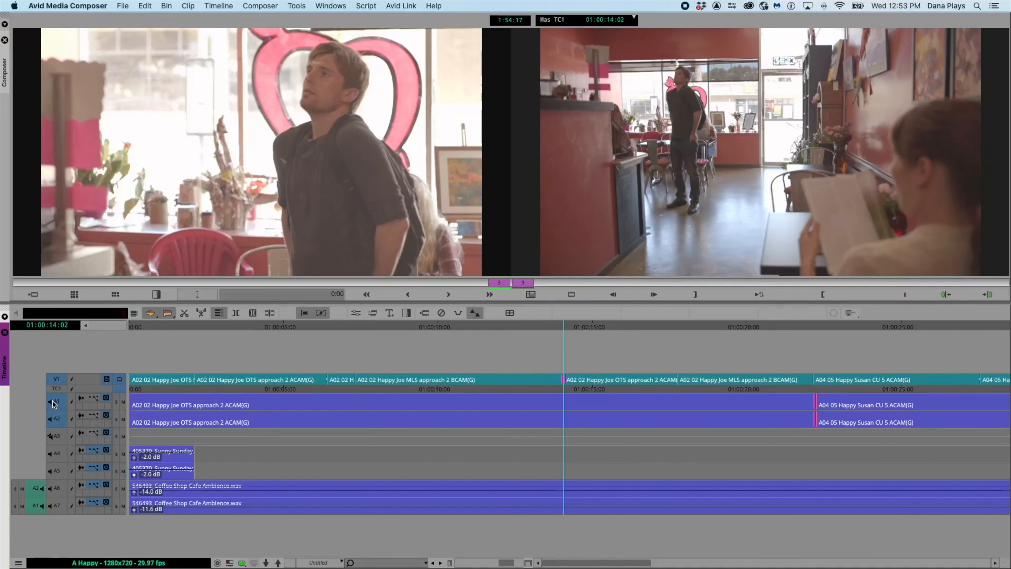
left_click(53, 402)
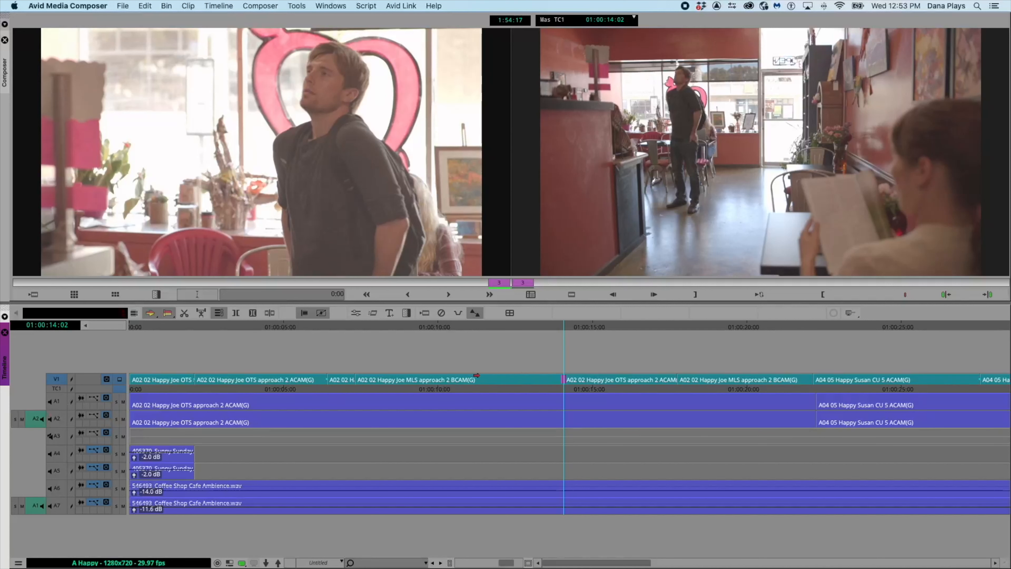
mouse_move(563, 379)
left_mouse_down()
mouse_move(526, 381)
mouse_move(564, 380)
left_mouse_up()
Ripple-trim the head of the MLS approach 2 BCAM clip at 01:00:17:22, and roll the earlier cut back 18 frames to 01:00:05:24.
left_click_drag(680, 379, 709, 383)
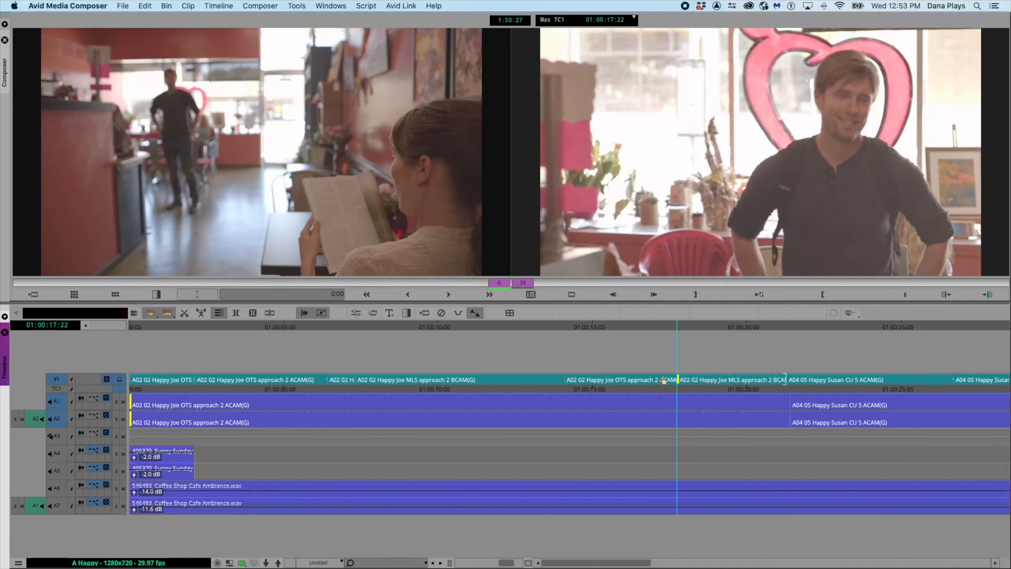
left_click_drag(327, 379, 308, 380)
Toggle the timeline to show the source Coffee Shop Cafe Ambience tracks, and return it to the A Happy sequence.
scroll(637, 350, "right", 10)
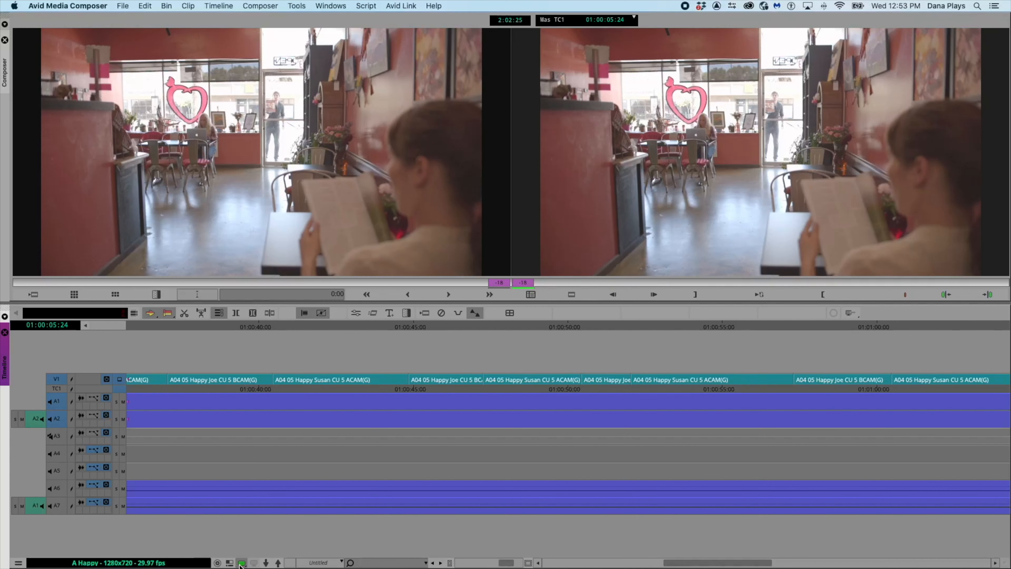
left_click(230, 563)
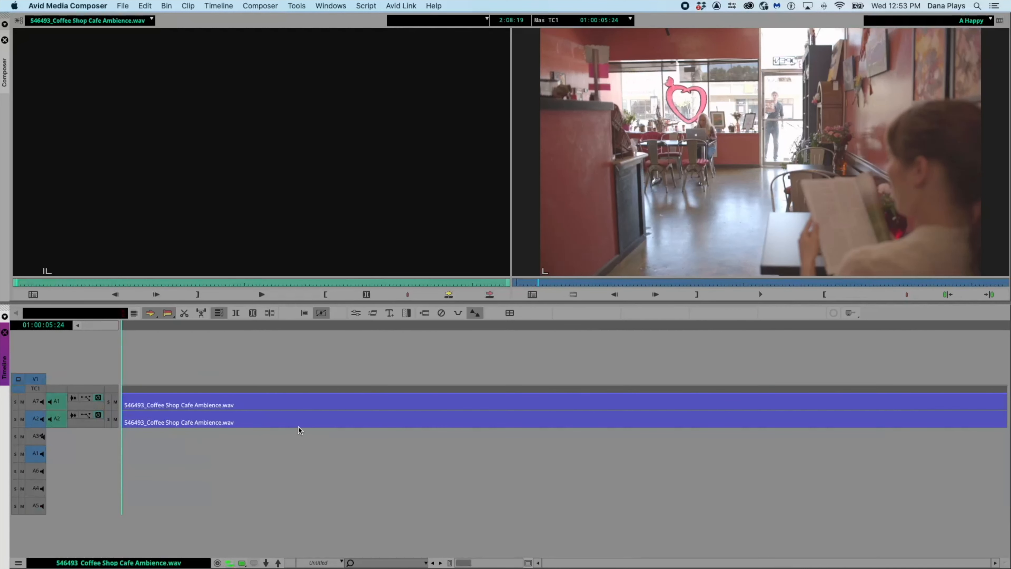
left_click(236, 561)
left_click(234, 562)
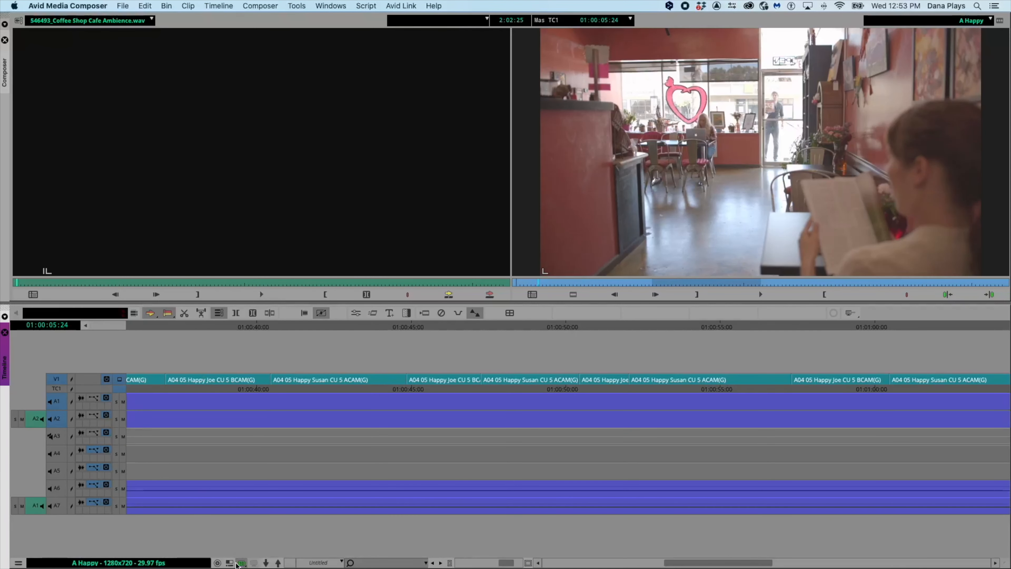
left_click(232, 563)
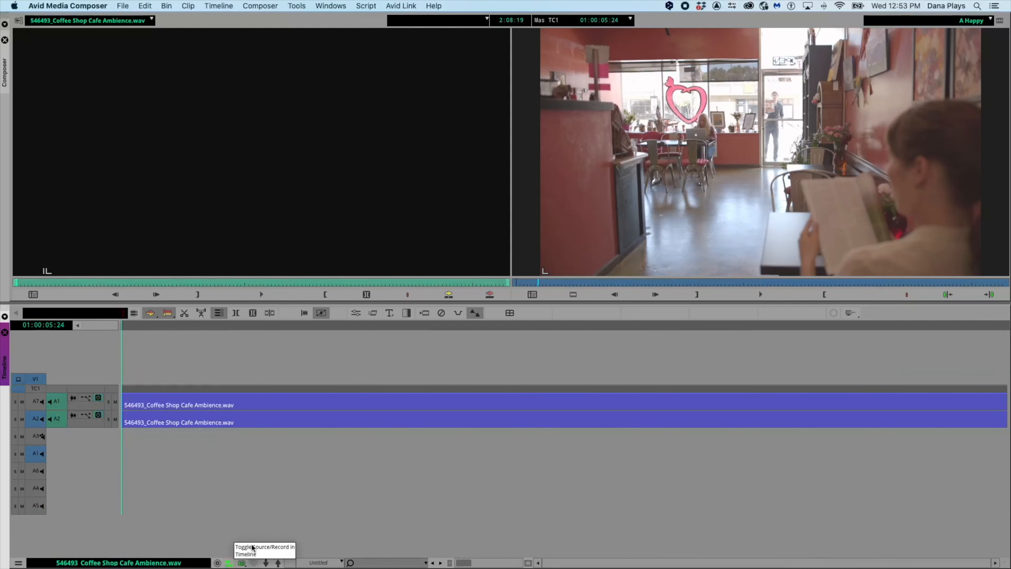
left_click(235, 563)
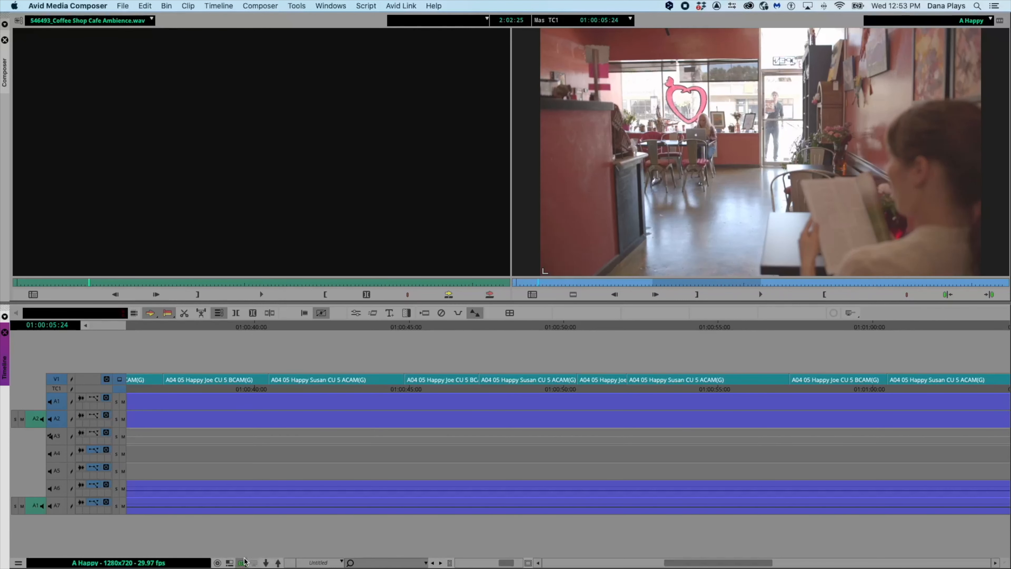
left_click(156, 327)
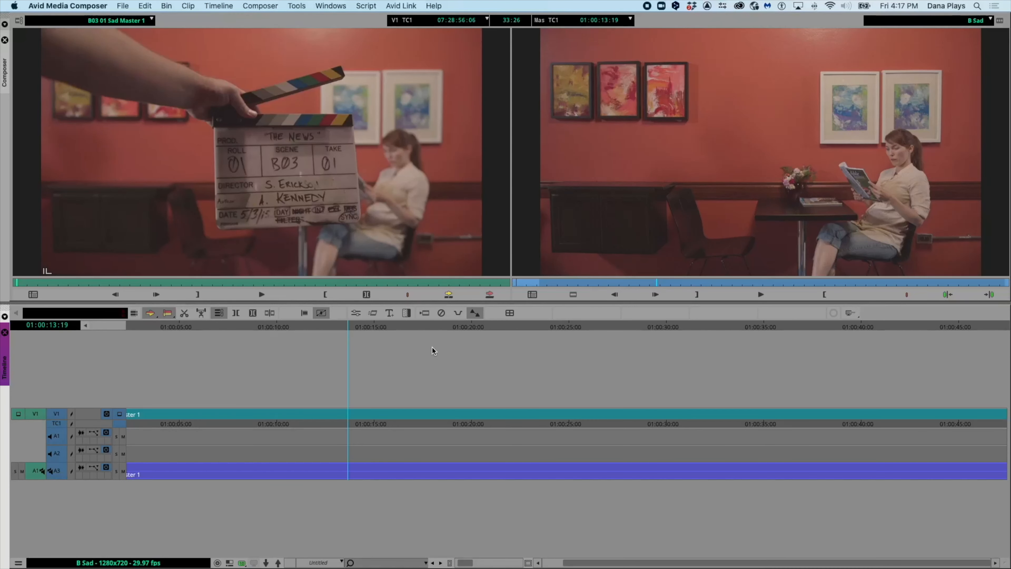
View the A Happy, C Tense and Master sequences one after another in the record monitor.
scroll(431, 346, "left", 2)
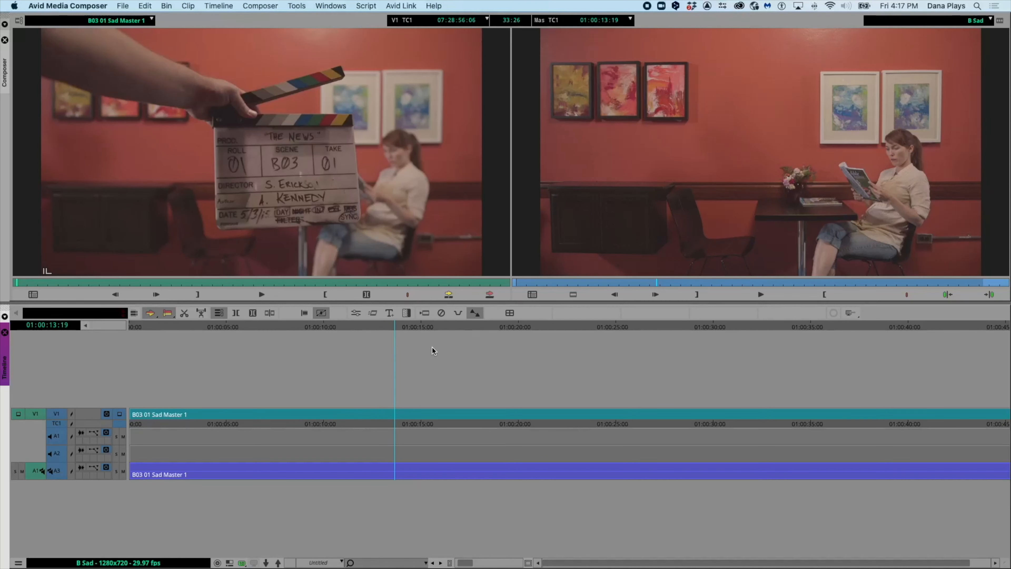
left_click(990, 19)
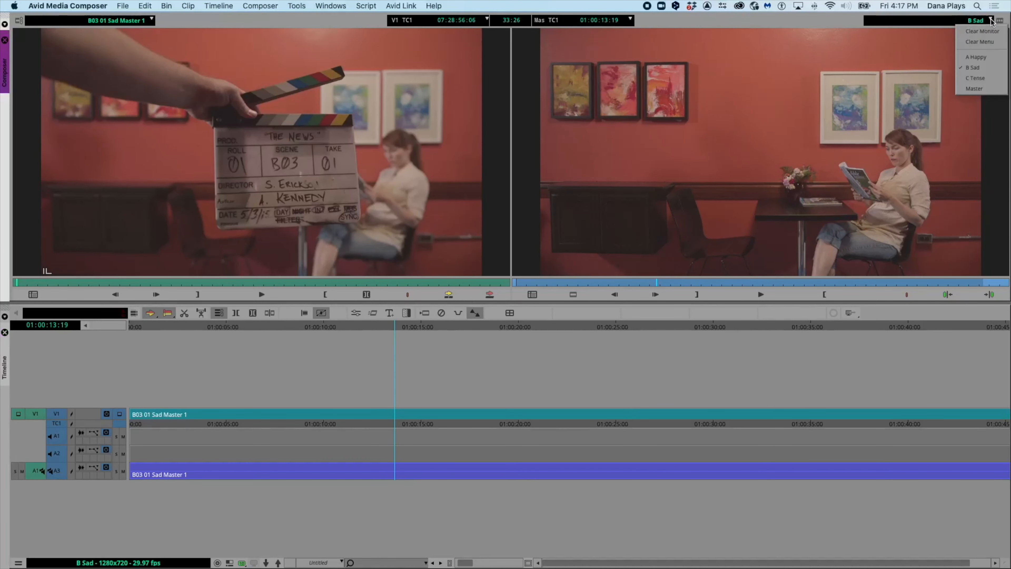
left_click(972, 60)
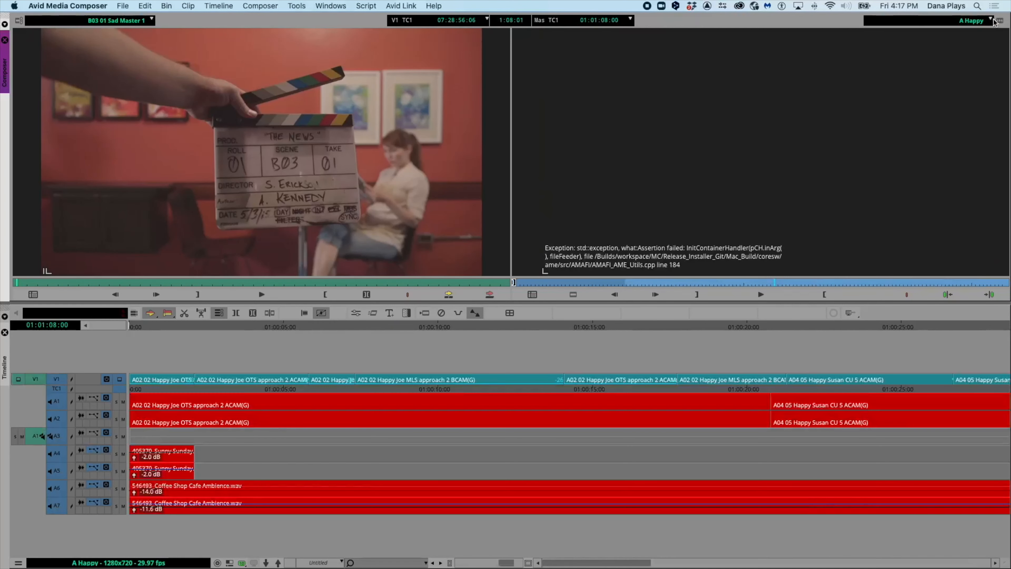
left_click(990, 19)
left_click(975, 79)
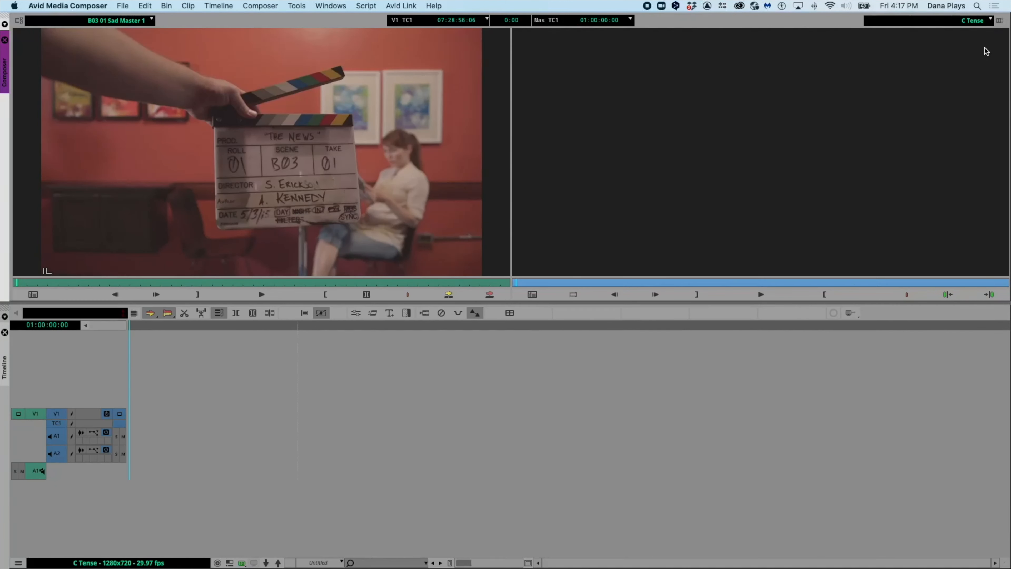
left_click(990, 19)
left_click(975, 89)
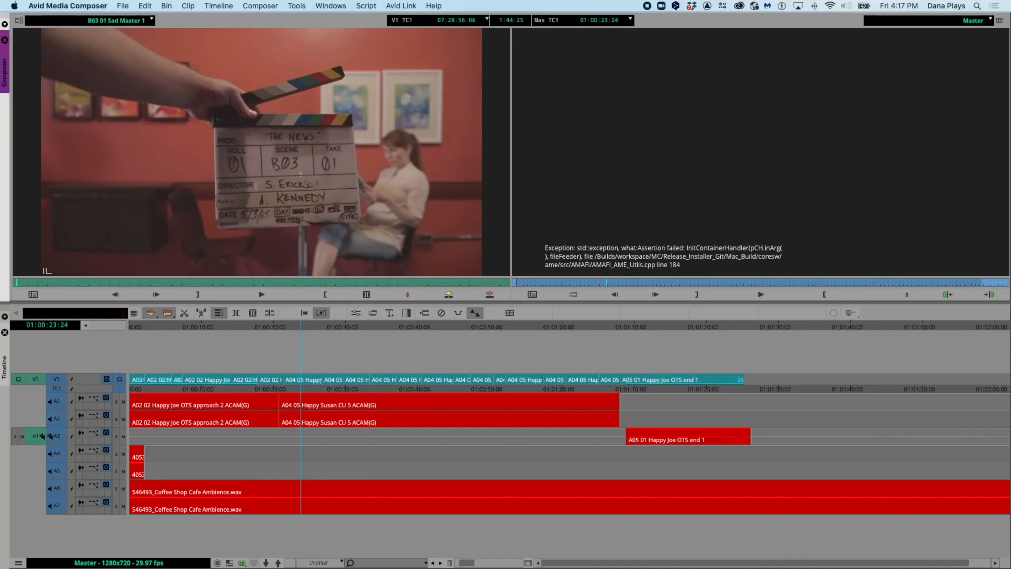
Bring up the project bins, open THE NEWS Sequences bin and select the Master sequence.
key("super+9")
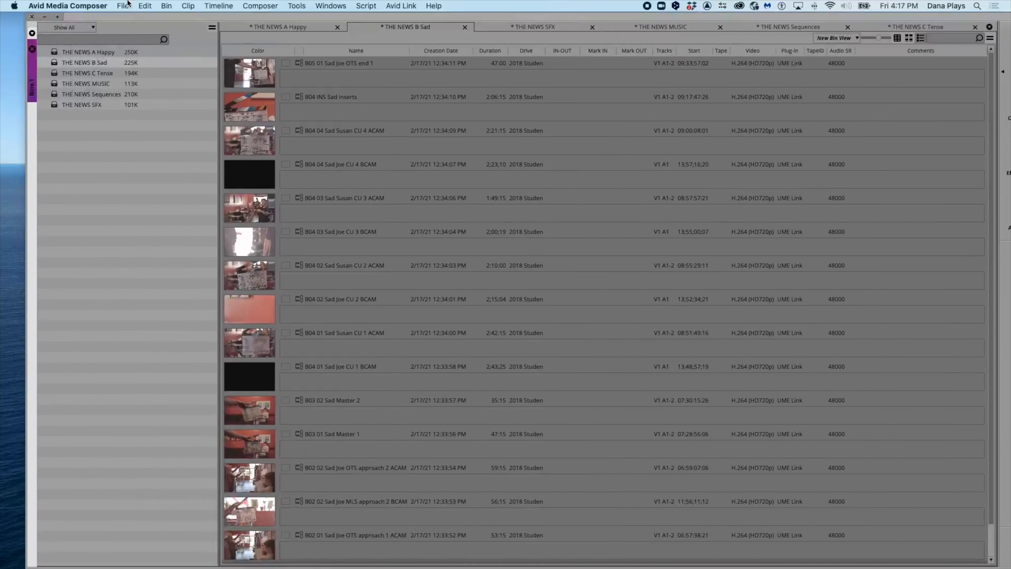
left_click(41, 95)
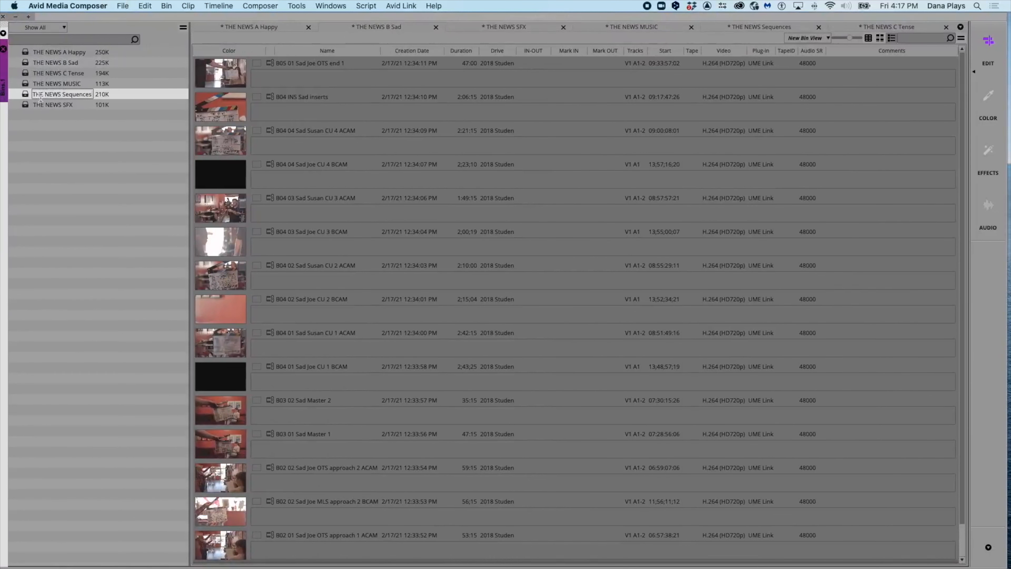
double_click(32, 95)
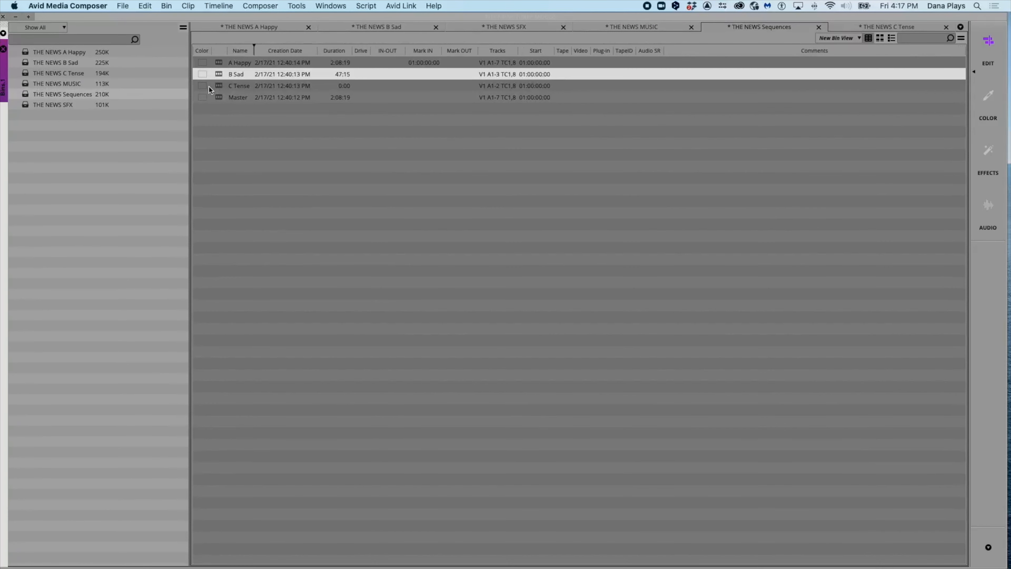
left_click(216, 98)
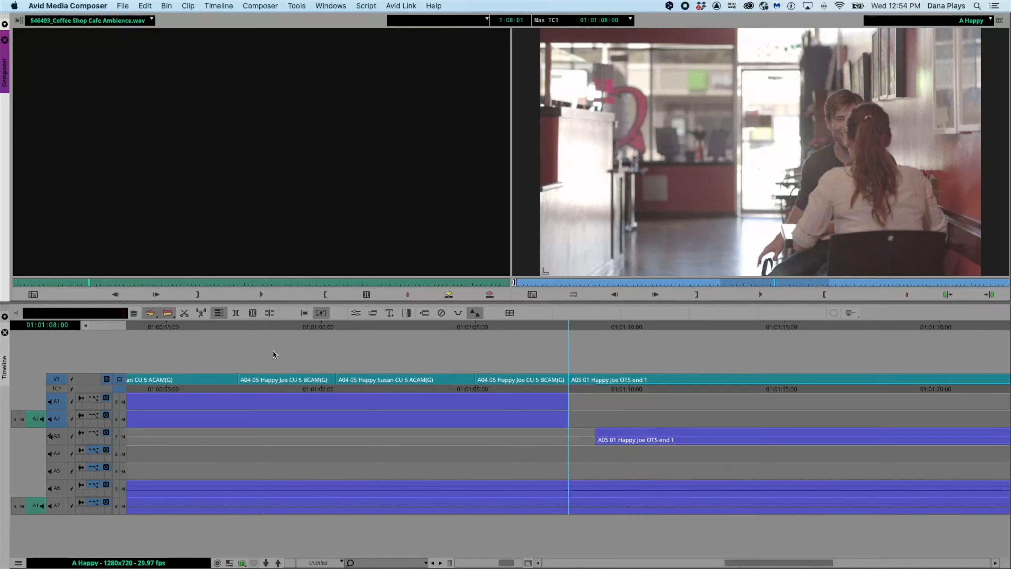
Load the empty Master sequence from THE NEWS Sequences bin into the record monitor.
scroll(315, 355, "left", 4)
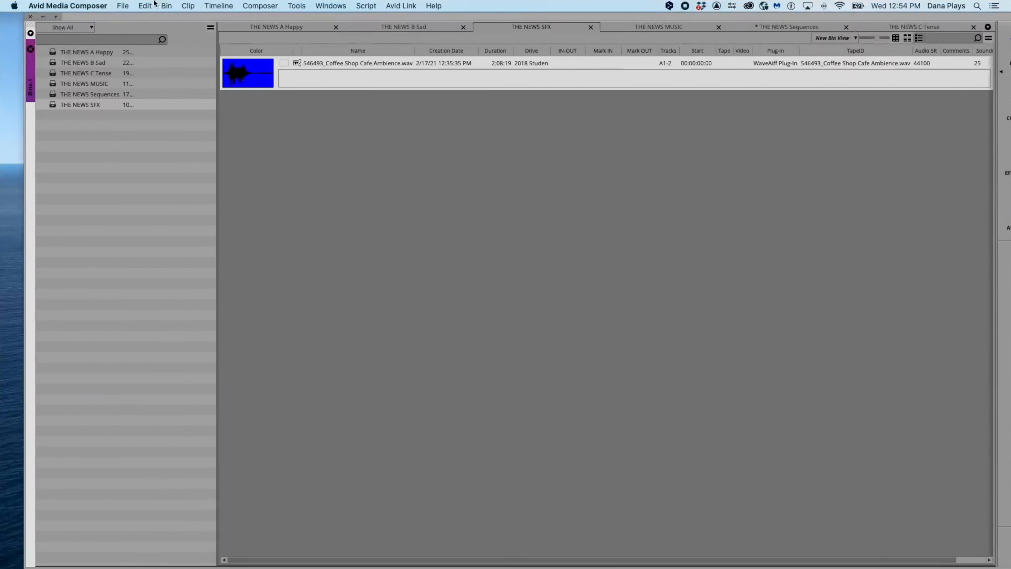
left_click_drag(153, 1, 123, 1)
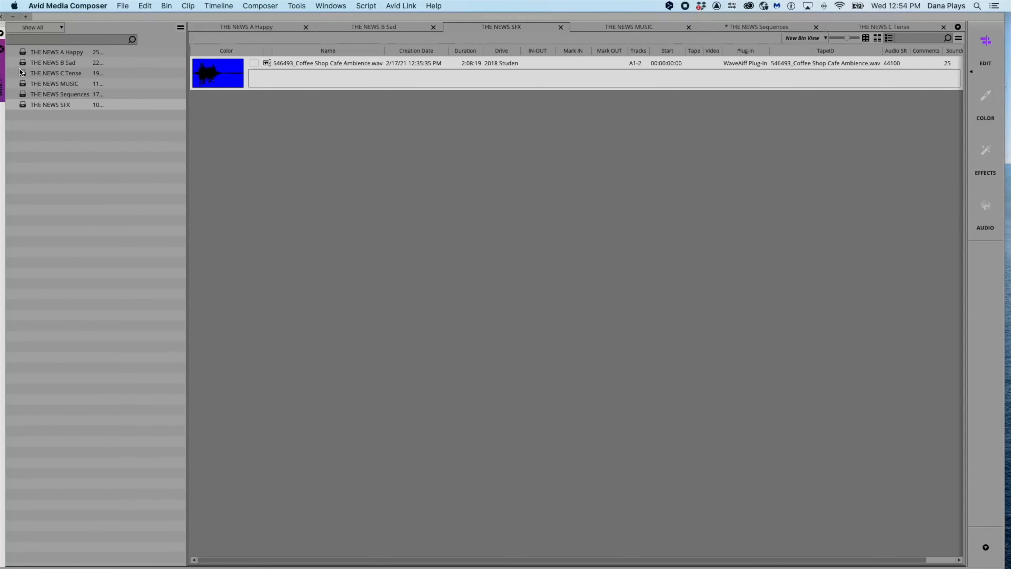
double_click(23, 94)
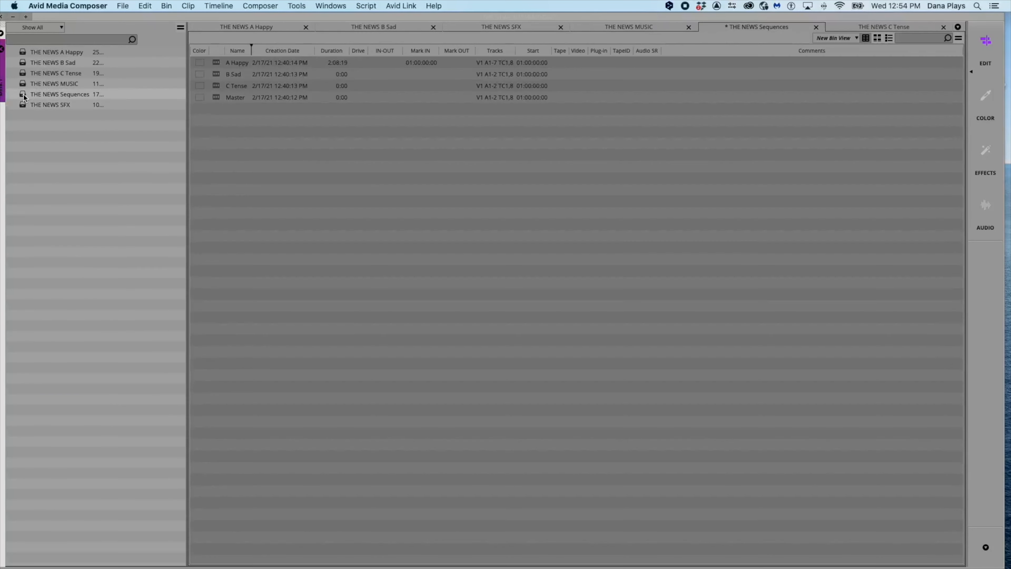
left_click(215, 98)
left_click_drag(130, 16, 127, 14)
Clear the source monitor and its clip list, and load the A Happy, B Sad and C Tense sequences as sources.
left_click(216, 86)
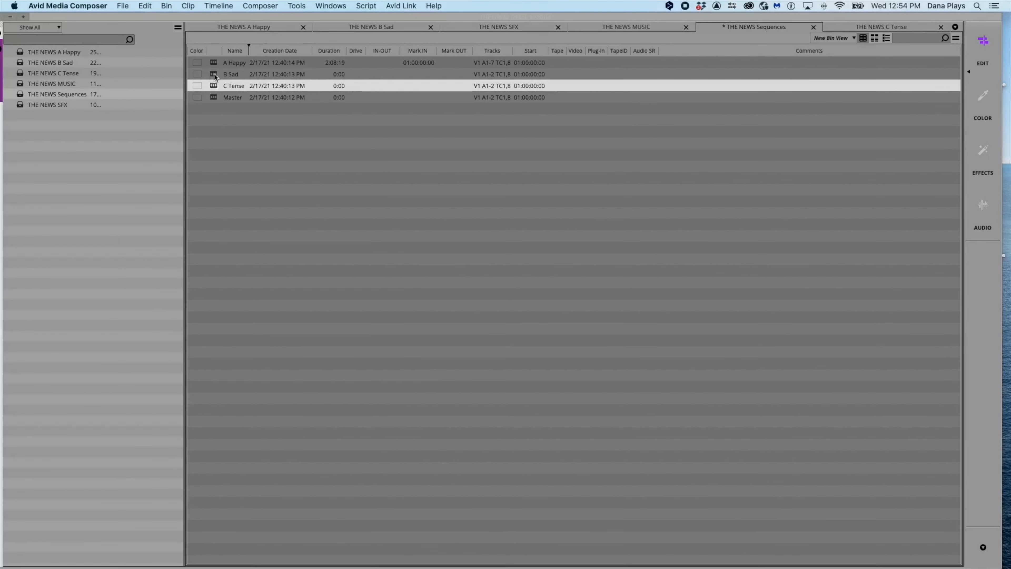
left_click(215, 63)
left_click(212, 84, "shift")
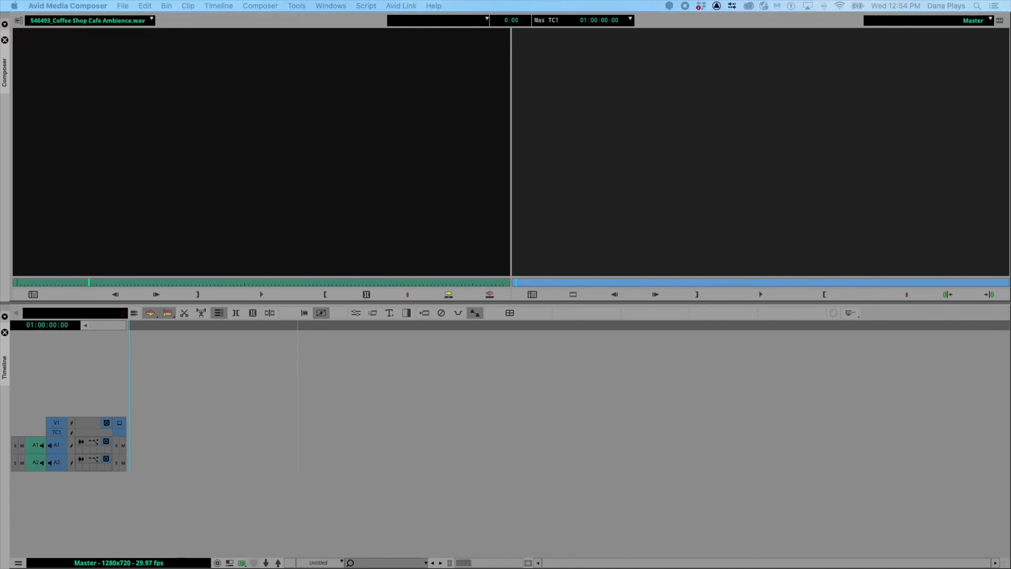
left_click(150, 18)
left_click(102, 34)
left_click(151, 20)
left_click(125, 41)
left_click_drag(1010, 66, 295, 127)
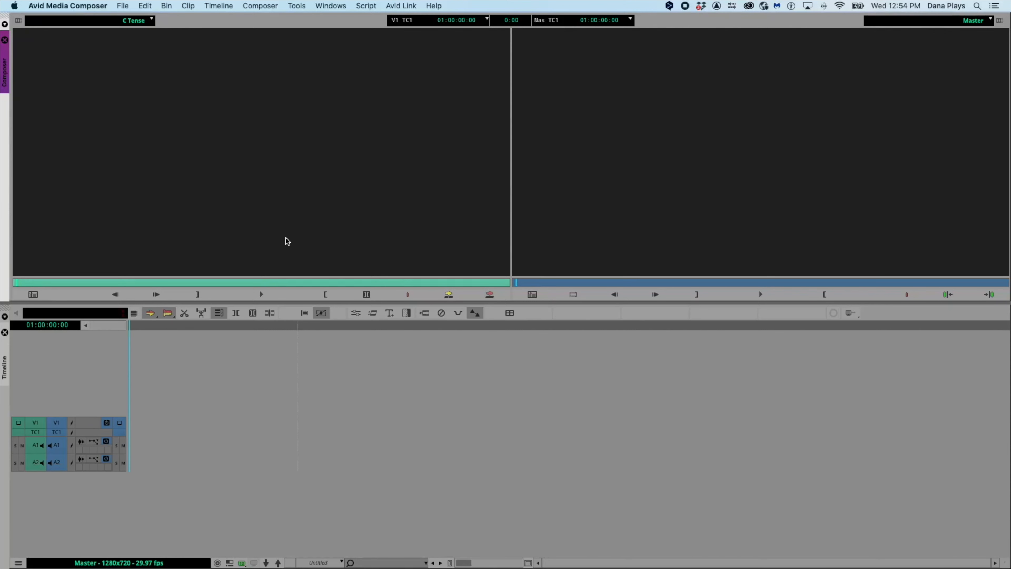
Make A Happy the active source sequence and splice it into the Master sequence from the start.
left_click(154, 20)
left_click(50, 67)
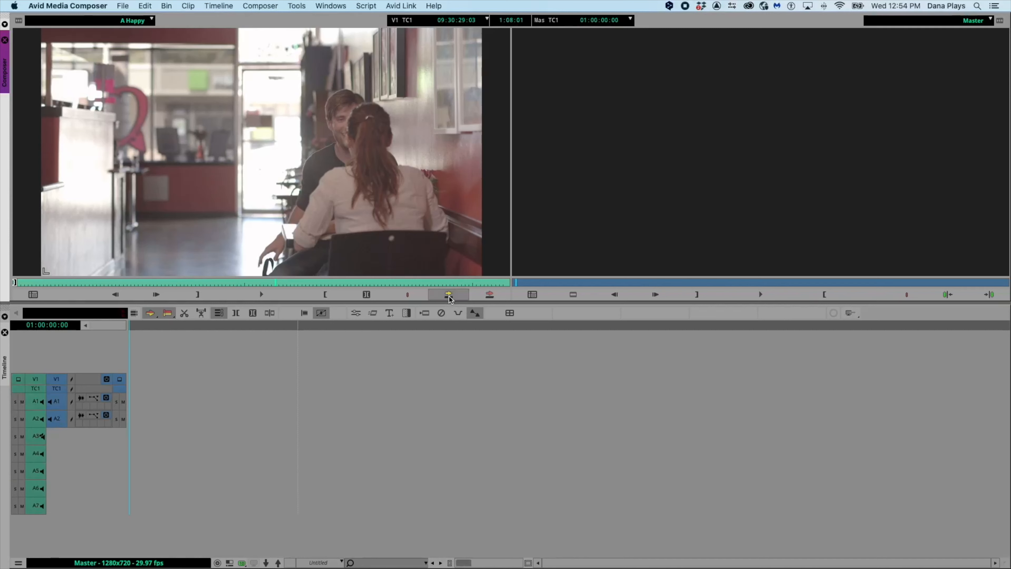
left_click(449, 294)
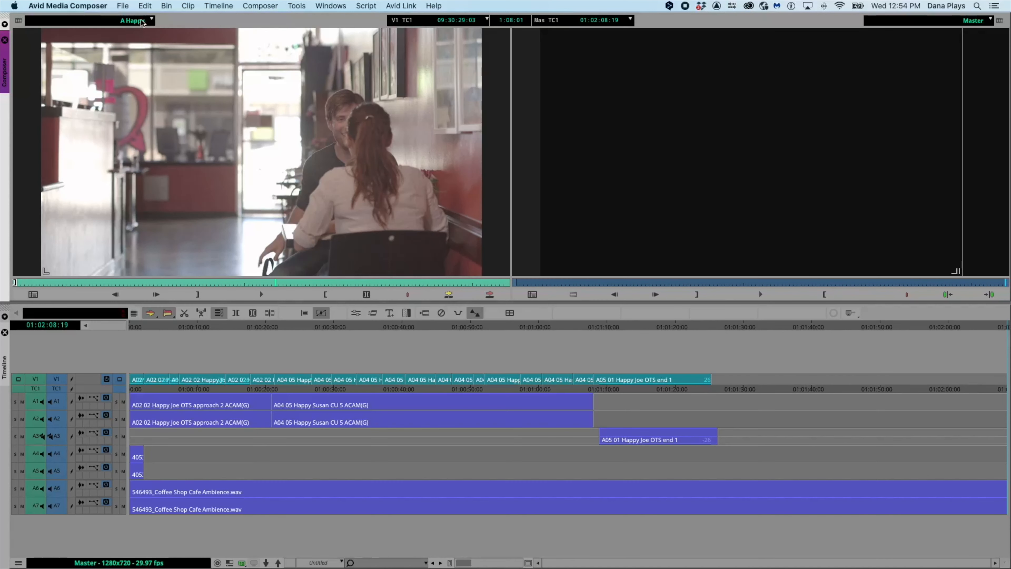
Make B Sad the active source sequence and try to splice it into the Master sequence after A Happy.
left_click(153, 20)
left_click(60, 69)
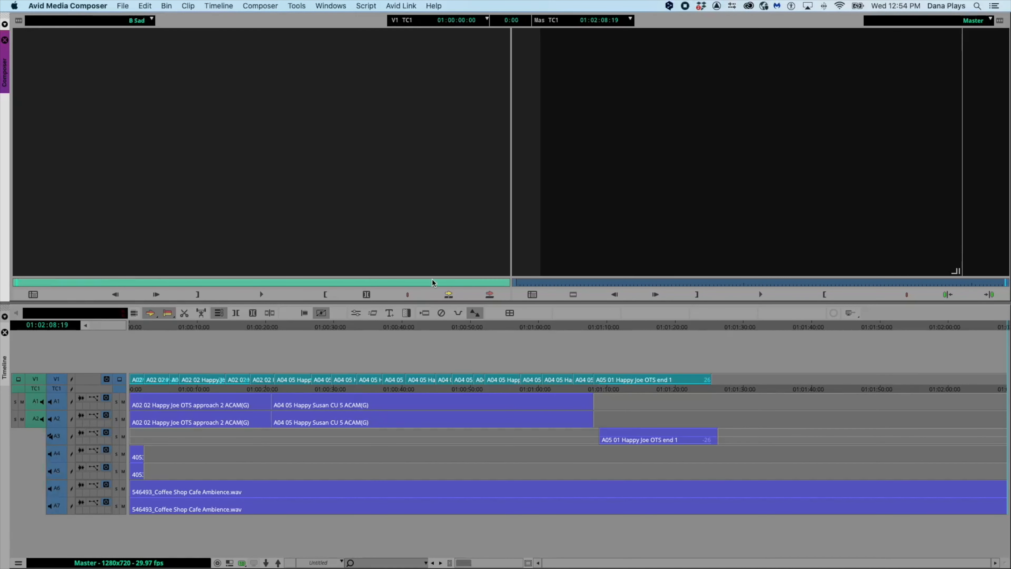
left_click(449, 294)
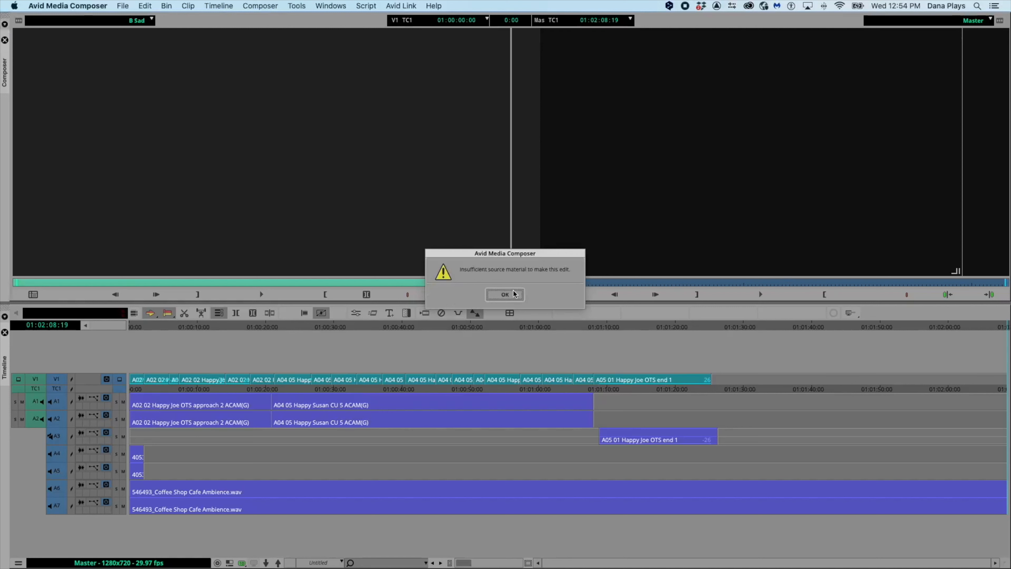
left_click(505, 294)
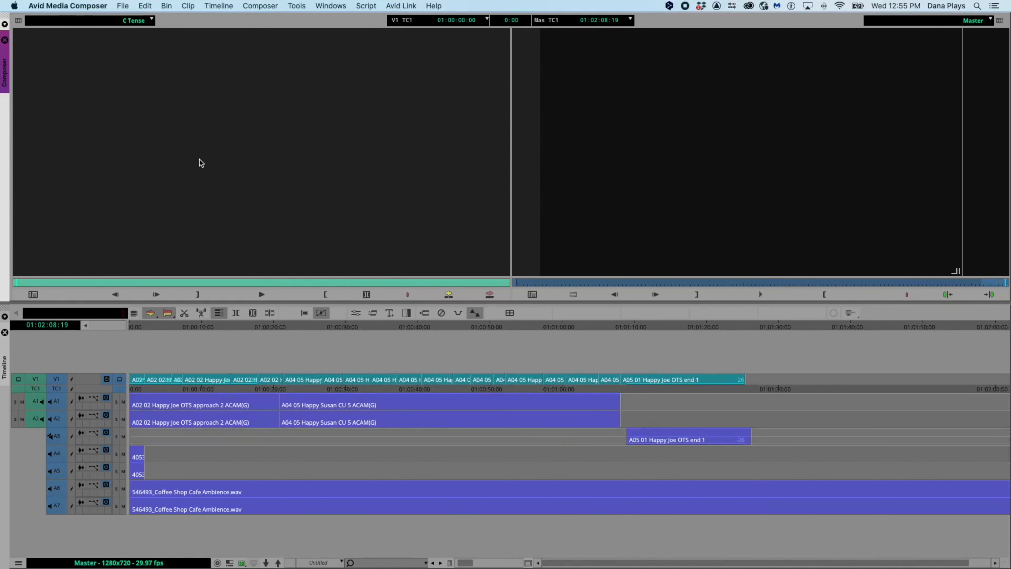
Go to the start of the Master sequence and set an In mark on its first frame.
left_click(127, 335)
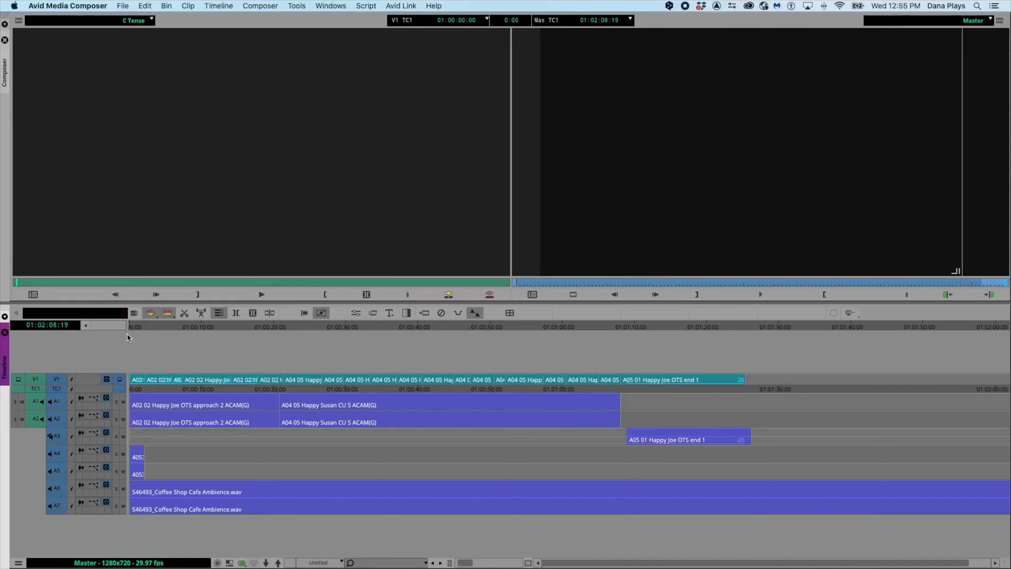
left_click_drag(138, 328, 116, 326)
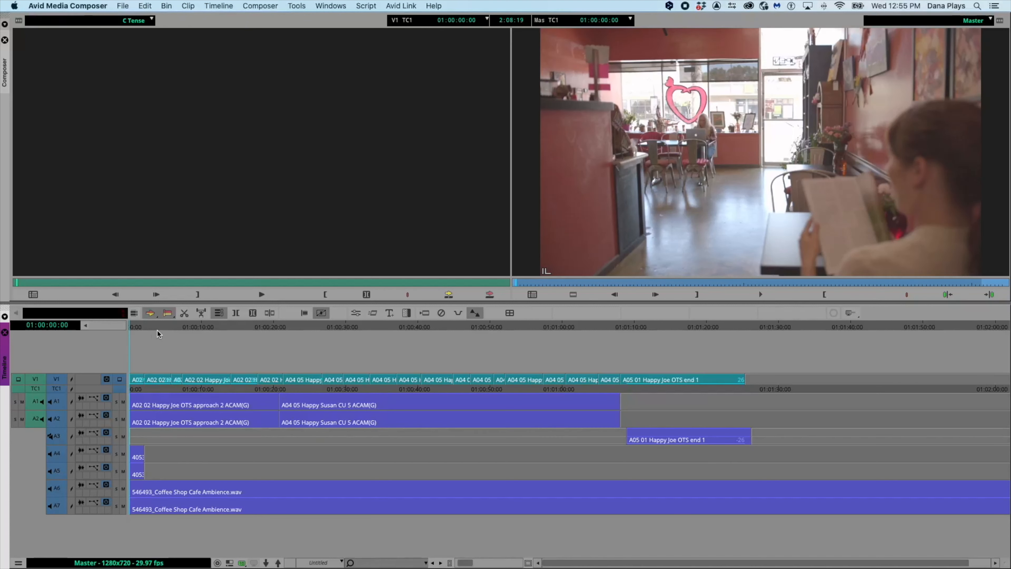
scroll(552, 348, "right", 2)
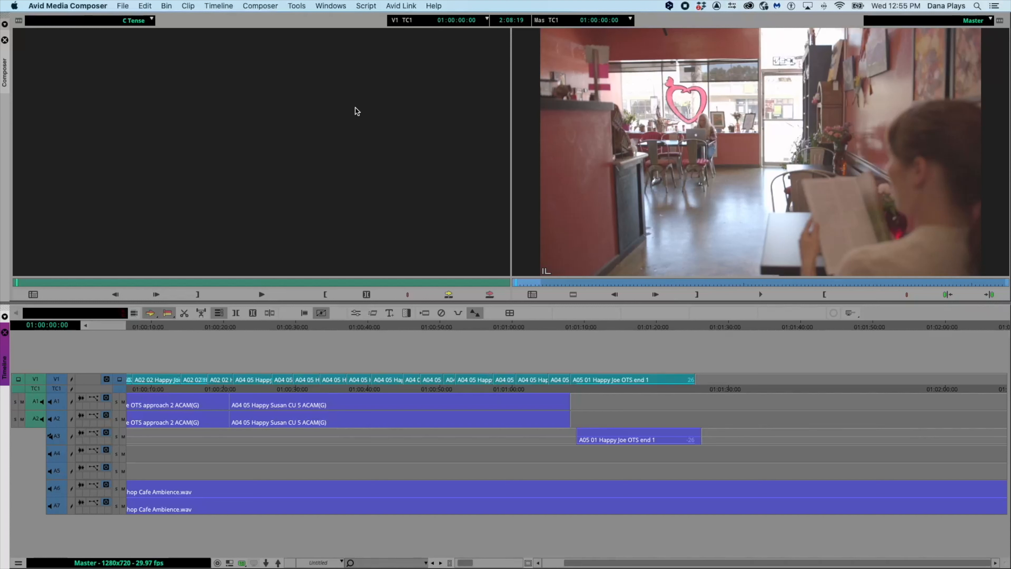
left_click(124, 5)
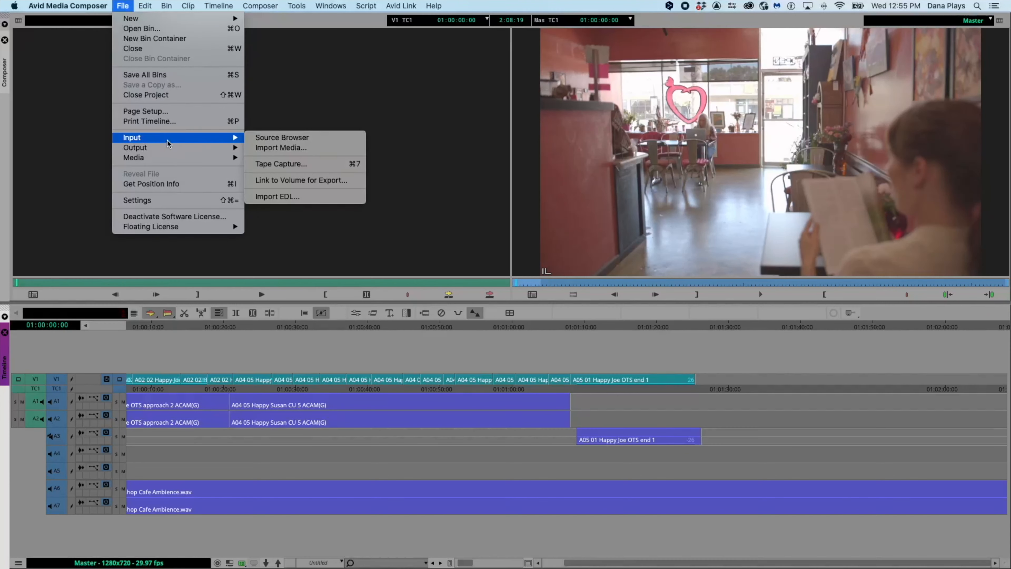
left_click(193, 337)
scroll(191, 361, "left", 3)
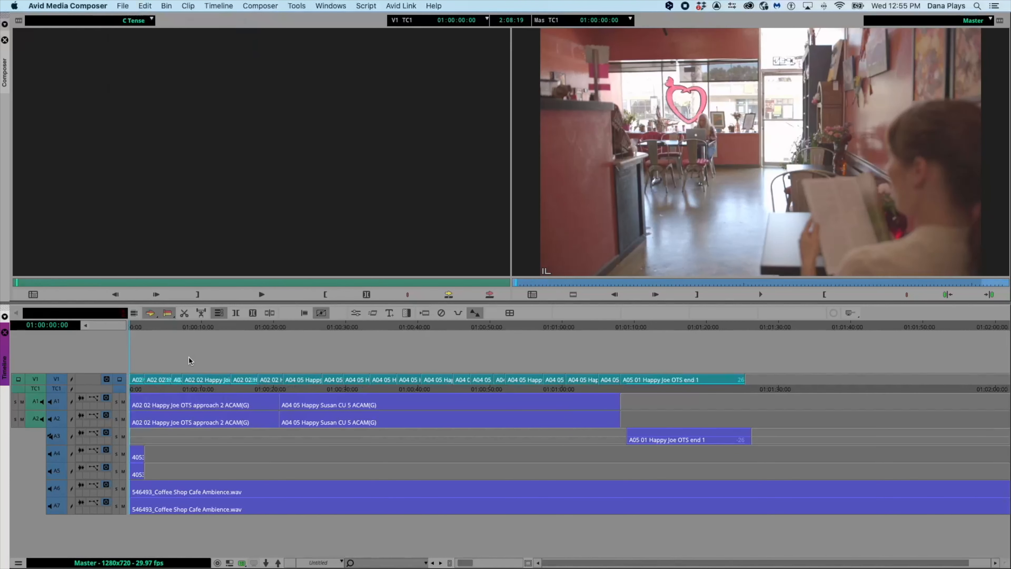
left_click(128, 327)
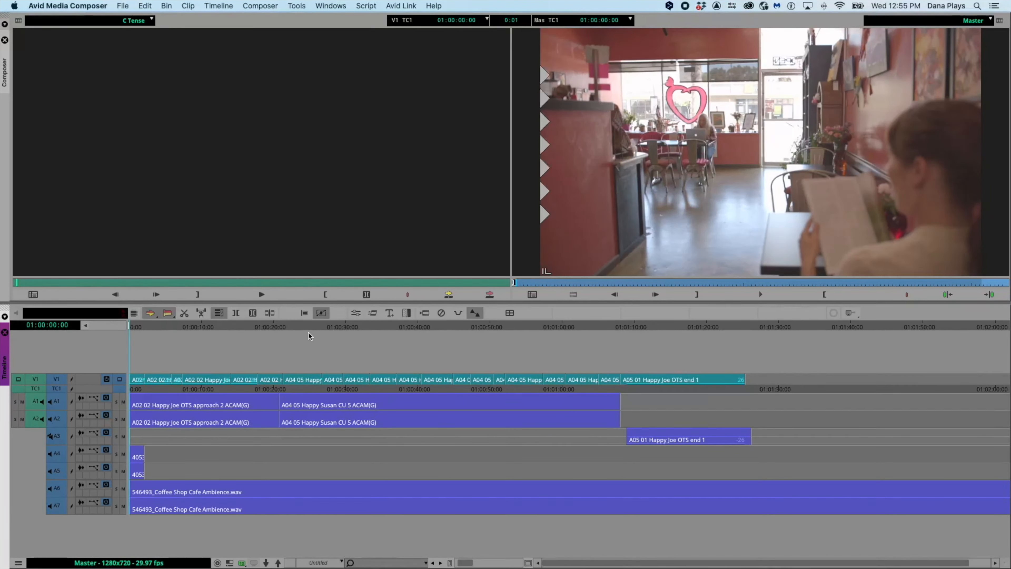
Go to the end of the Master sequence and set an Out mark there.
scroll(318, 334, "right", 3)
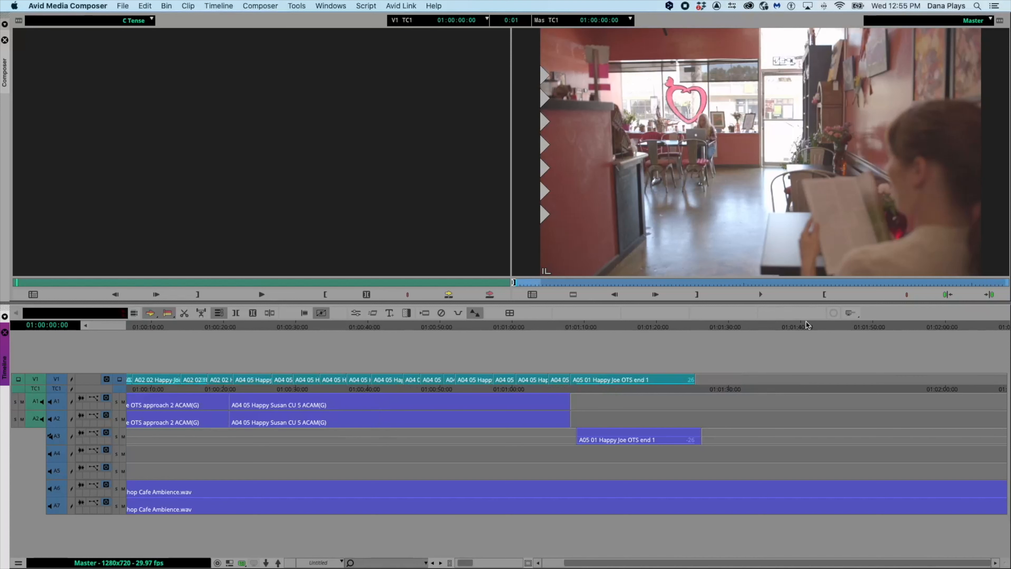
left_click(990, 297)
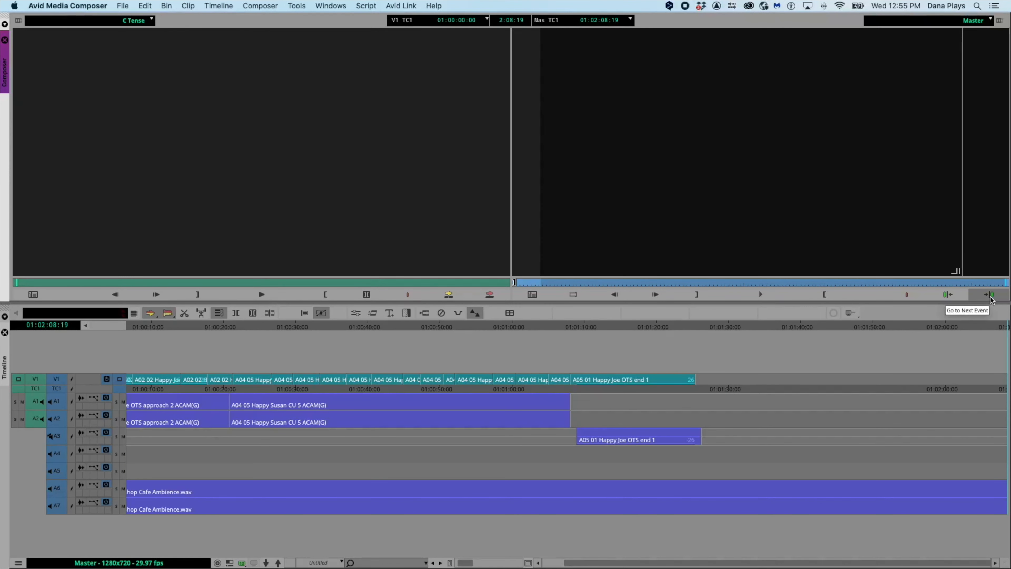
key("o")
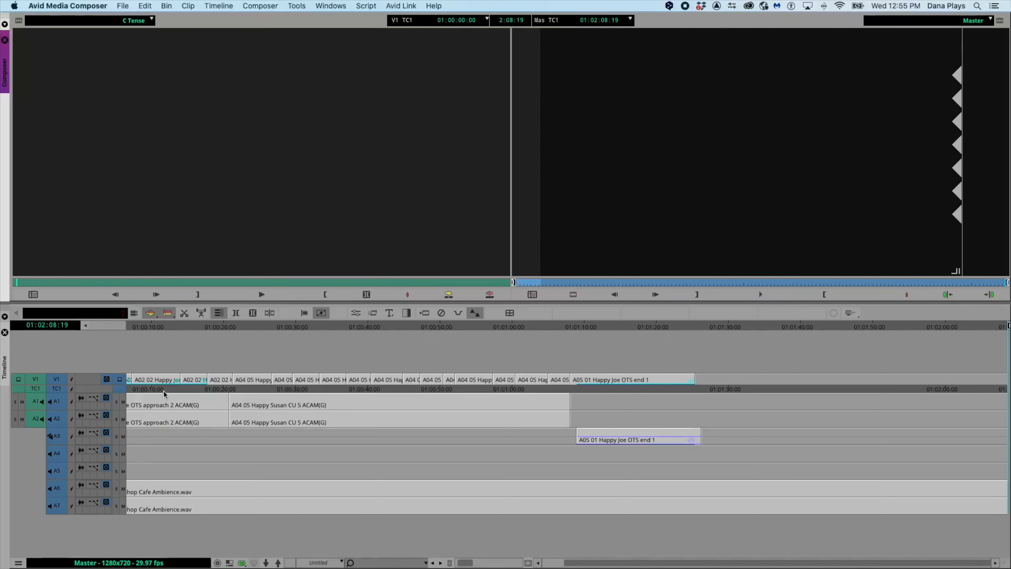
Begin exporting Master as an H.264 MOV, with Use Marks on and Use Selected Tracks and Include Inactive Audio Tracks off.
left_click(123, 6)
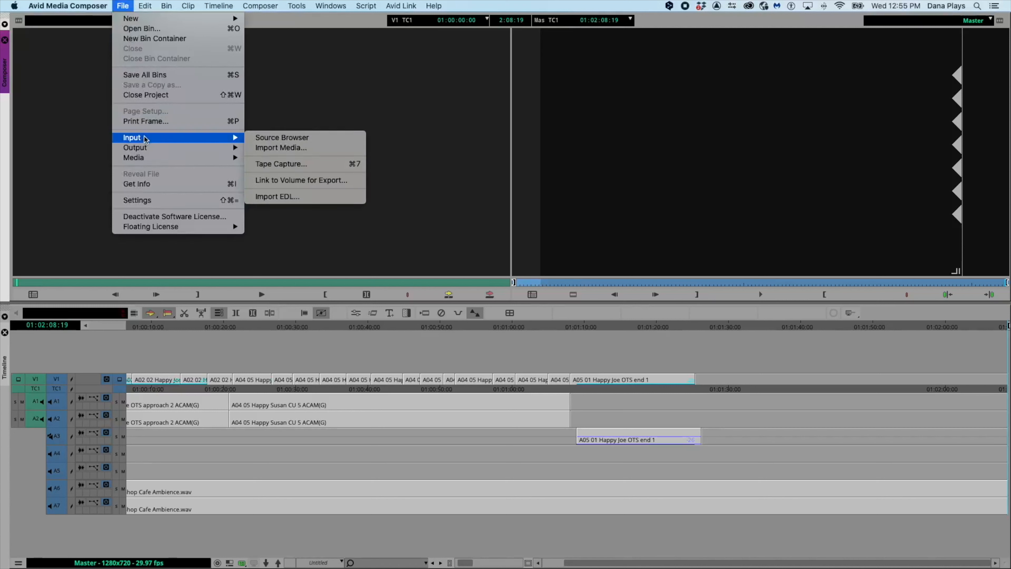
left_click(270, 154)
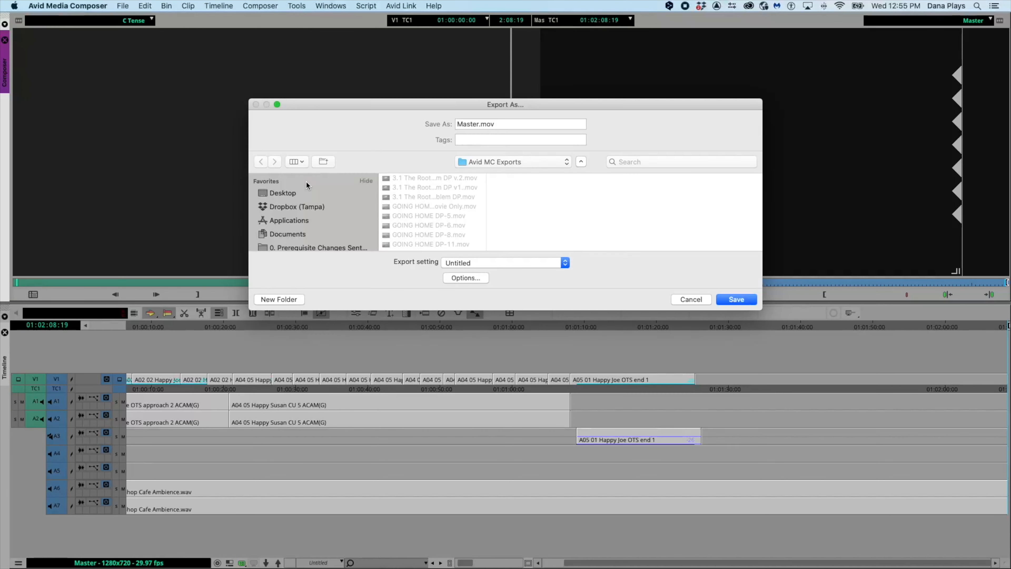
left_click(471, 278)
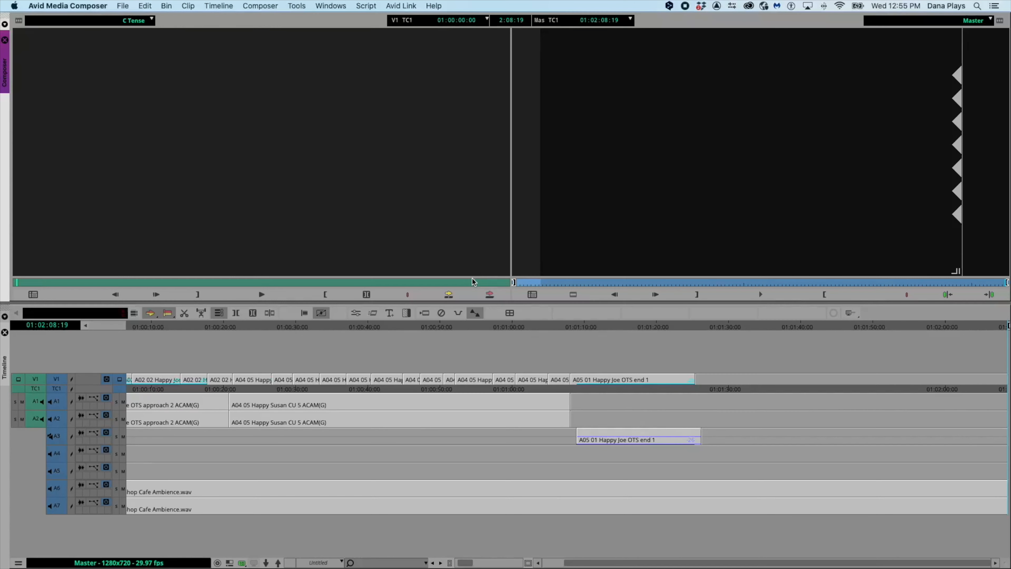
left_click(488, 124)
left_click(488, 137)
left_click(488, 150)
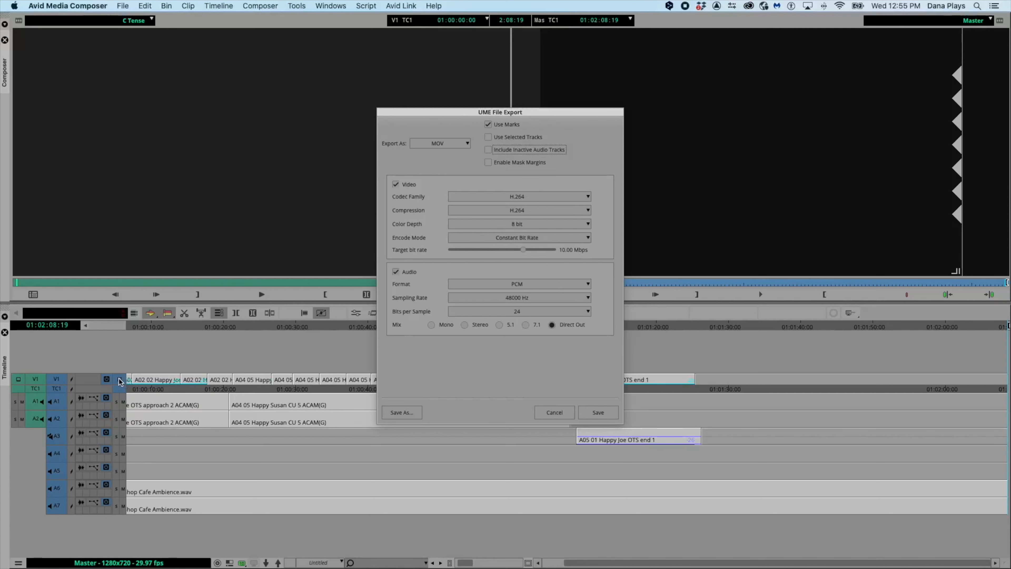
left_click(598, 412)
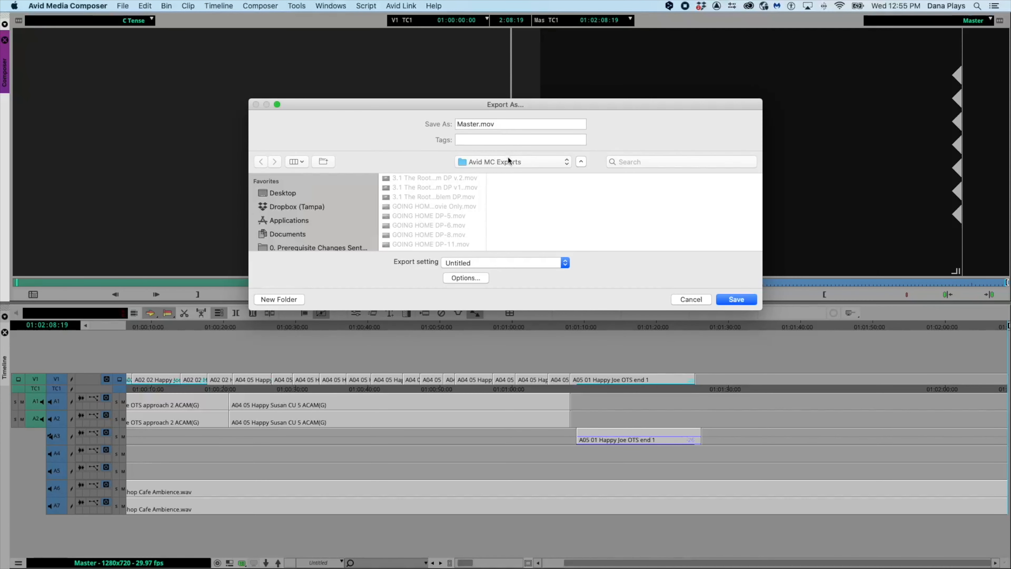
Enter 3.2 DP in the export's file name and export the Master sequence to the Avid MC Exports folder.
left_click(458, 123)
type("3.2 DP")
key("Return")
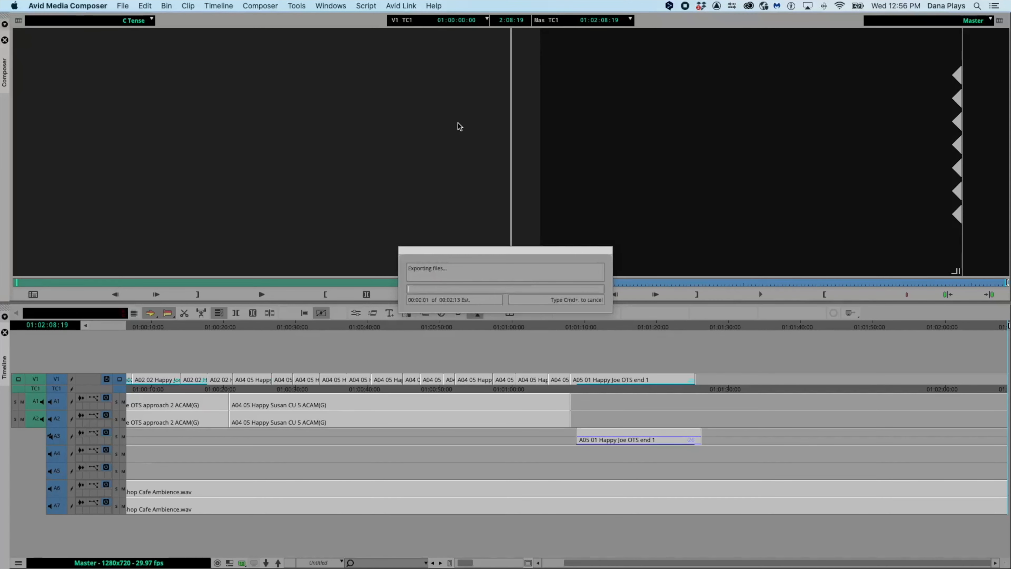